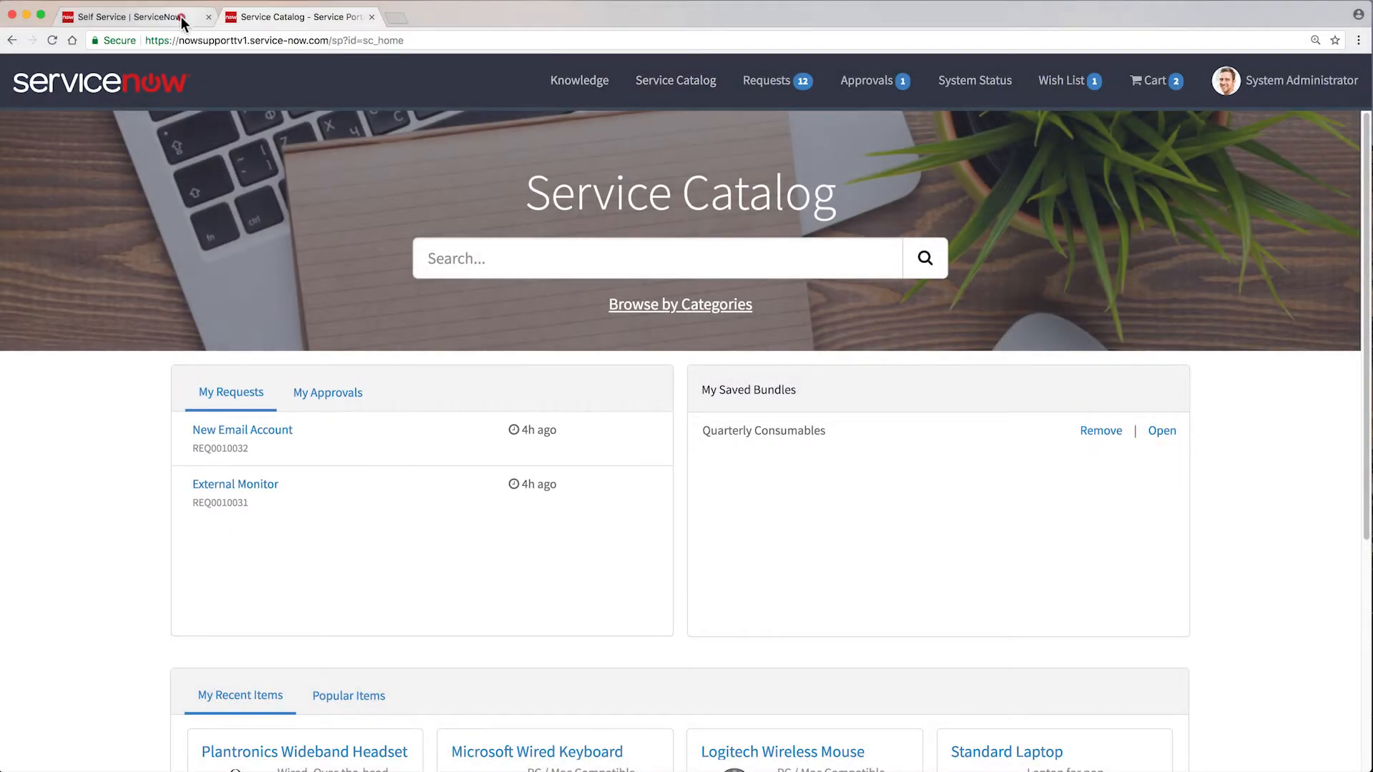
In the ServiceNow platform view, filter the navigator for "my req", open My Request Filter and start a new record
left_click(182, 21)
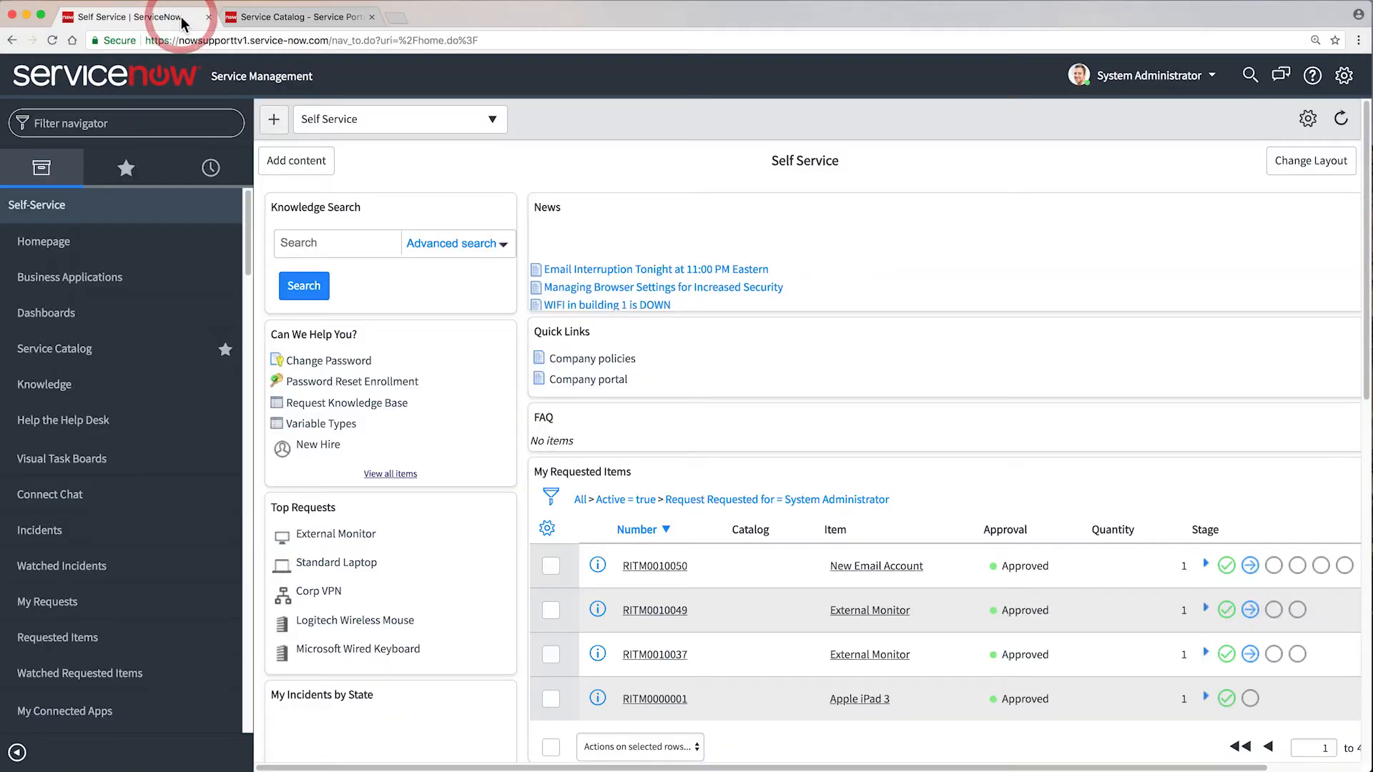
left_click(71, 123)
type("my req")
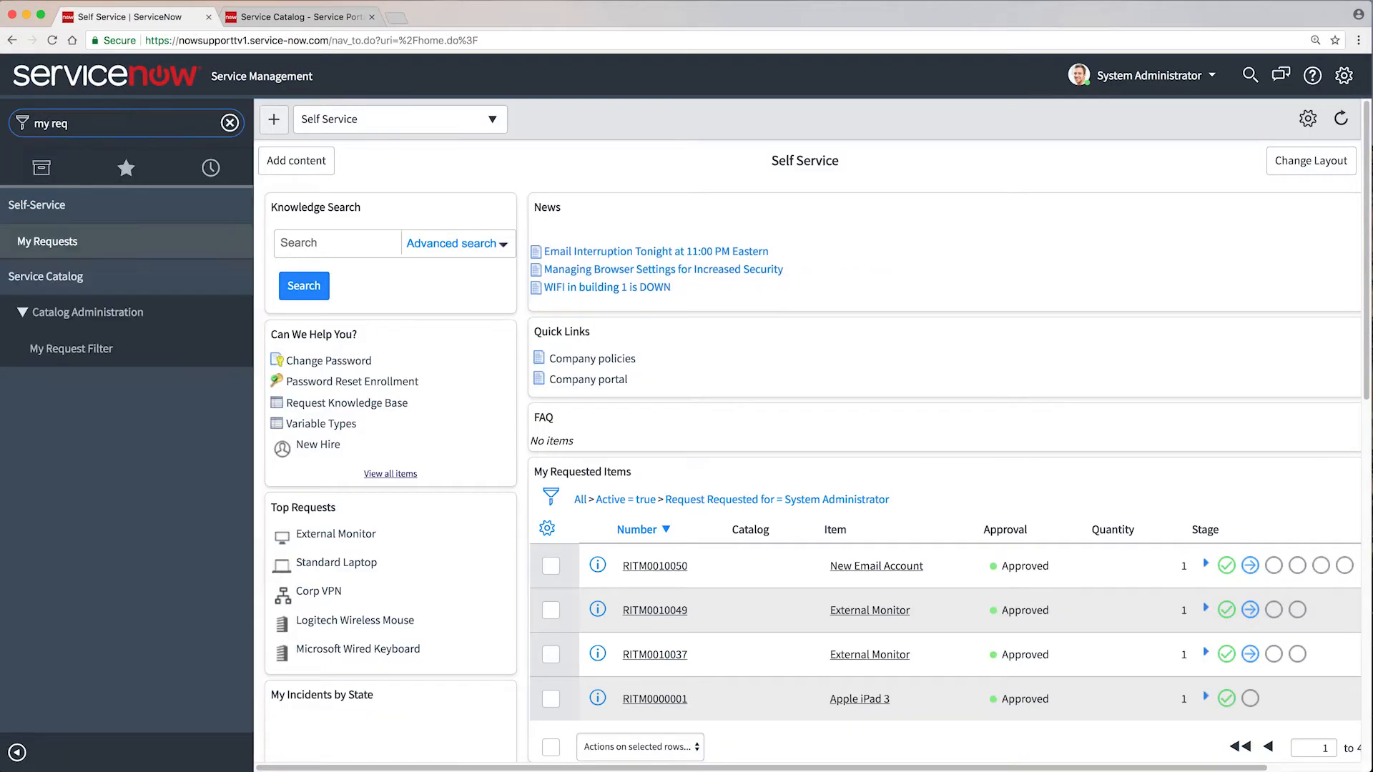
left_click(56, 350)
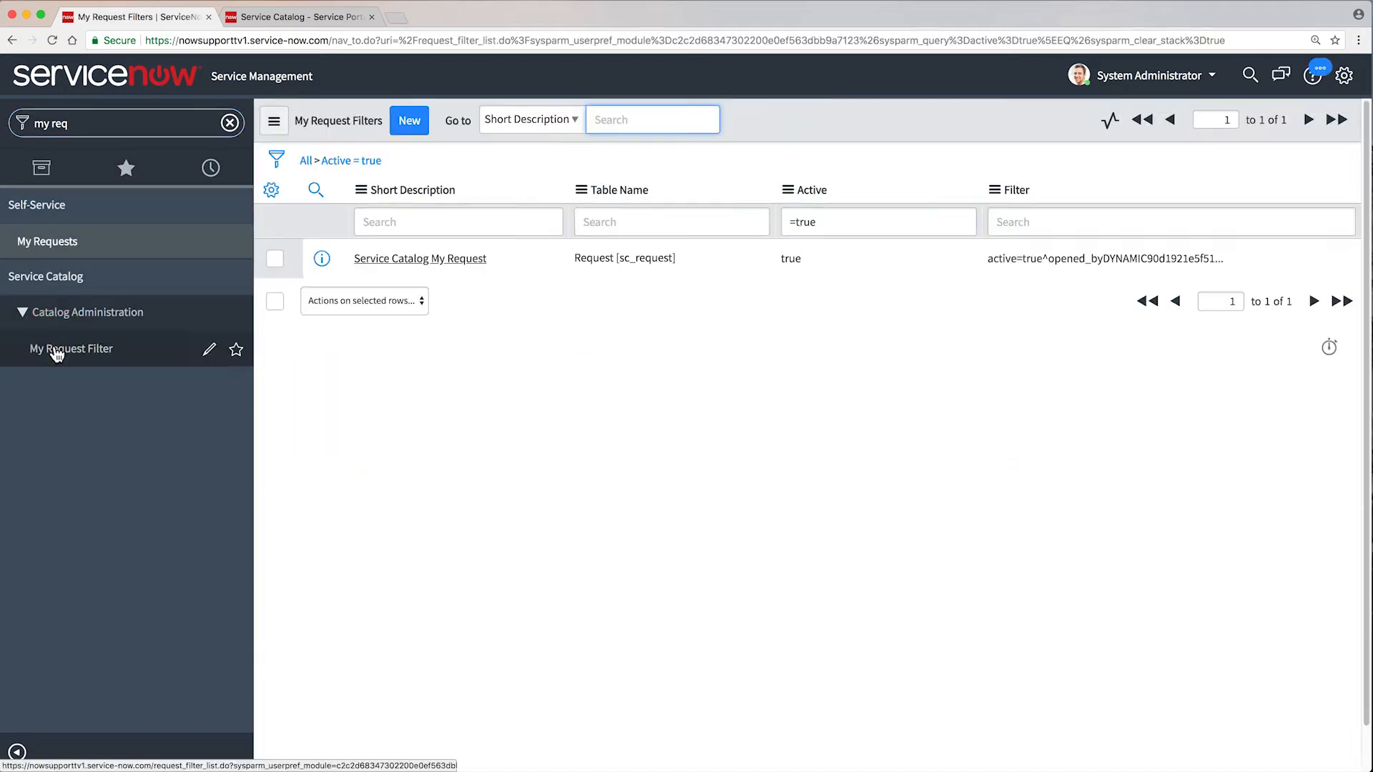
left_click(408, 119)
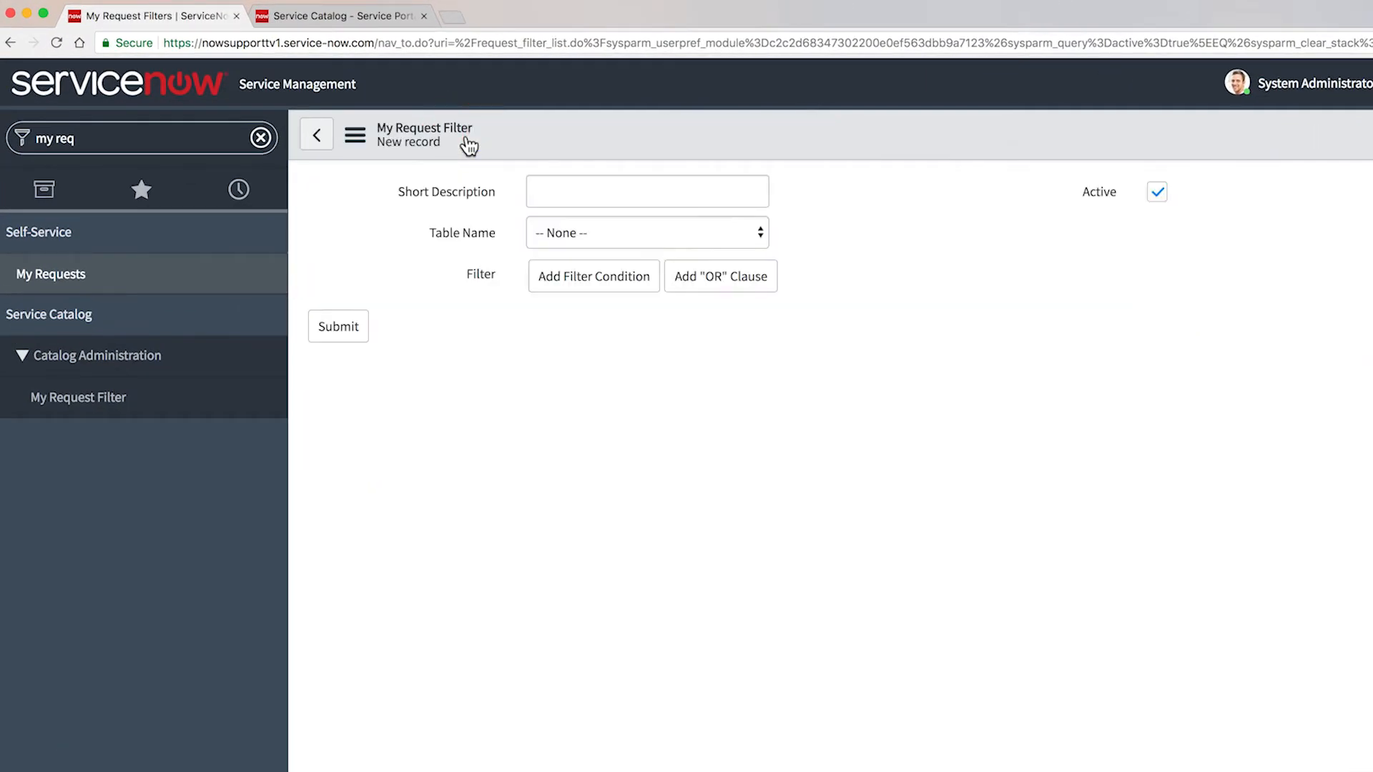
Set the new filter's short description to My Incidents and its table to Incident [incident]
left_click(556, 190)
type("My Incidents")
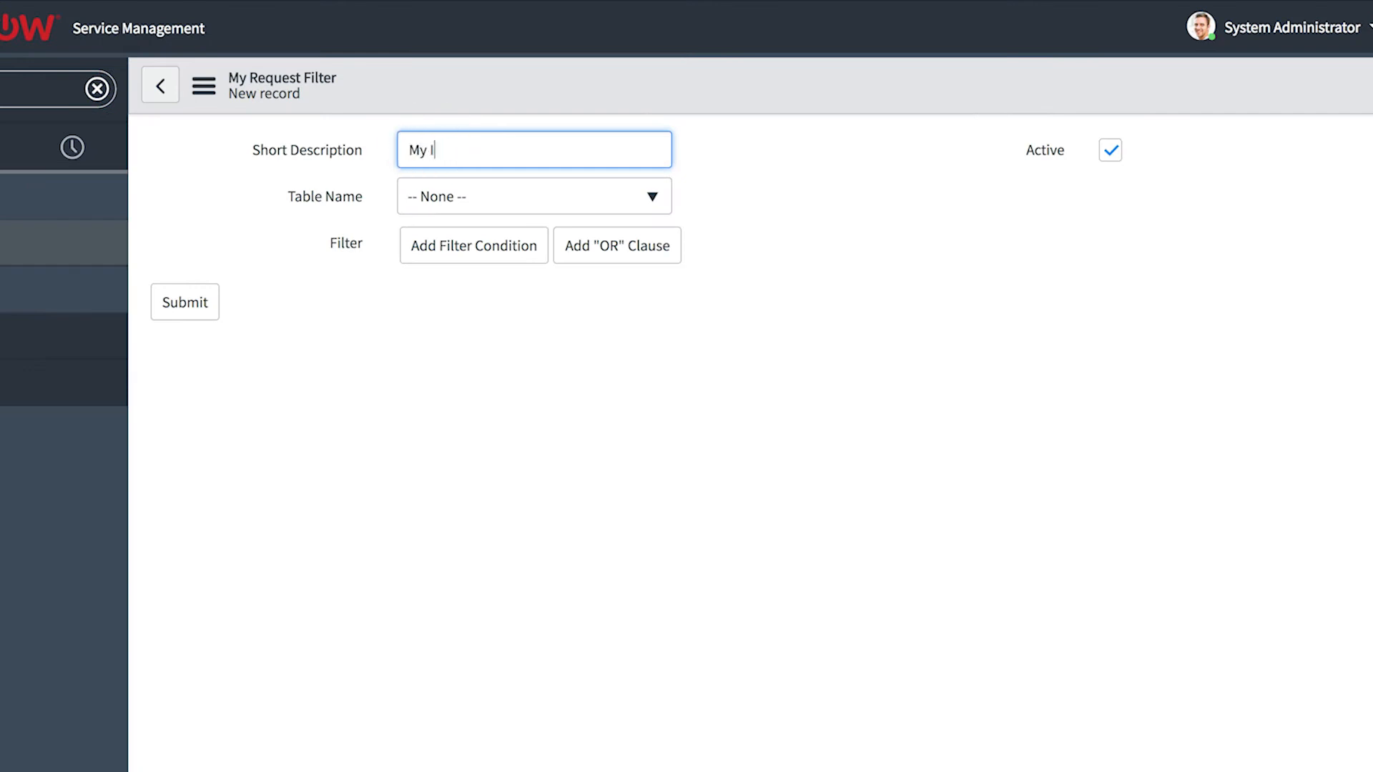
key("Tab")
left_click(429, 194)
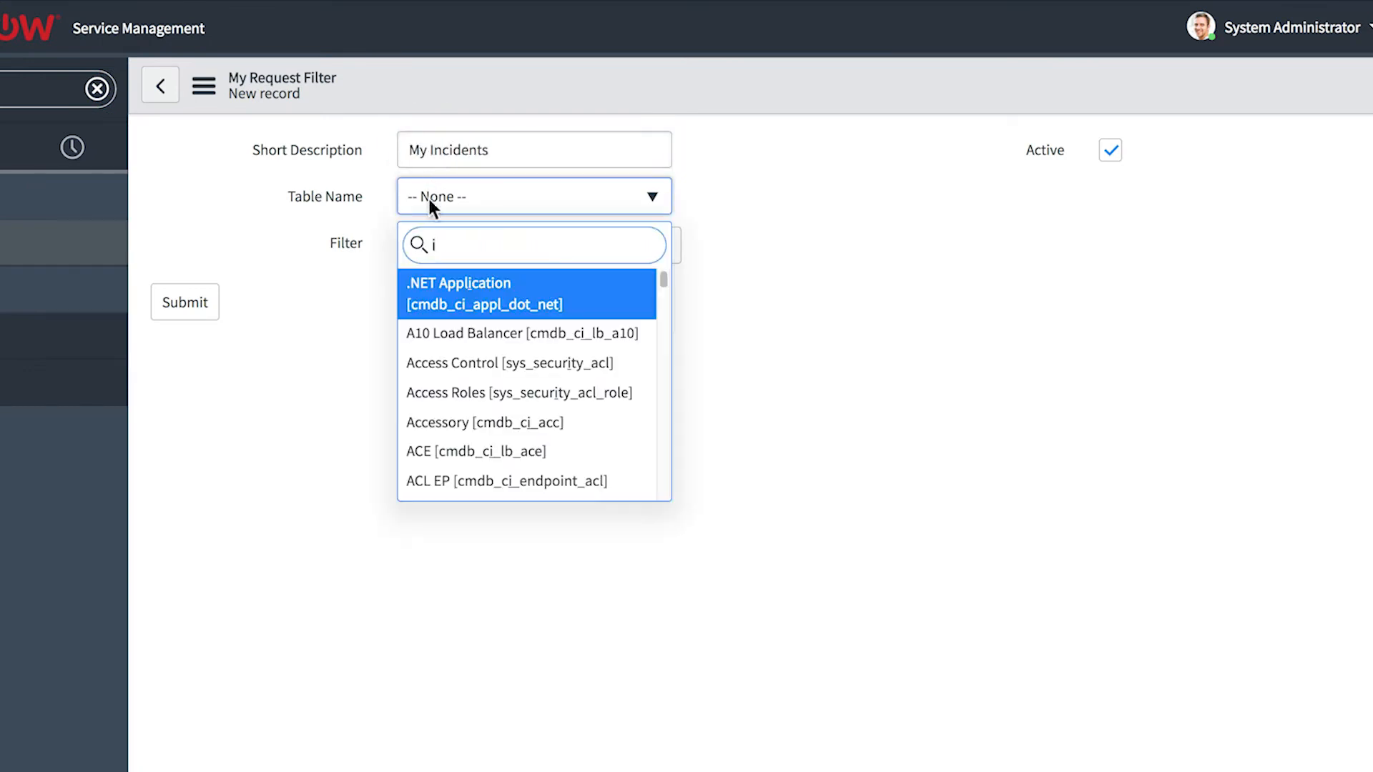
type("incid")
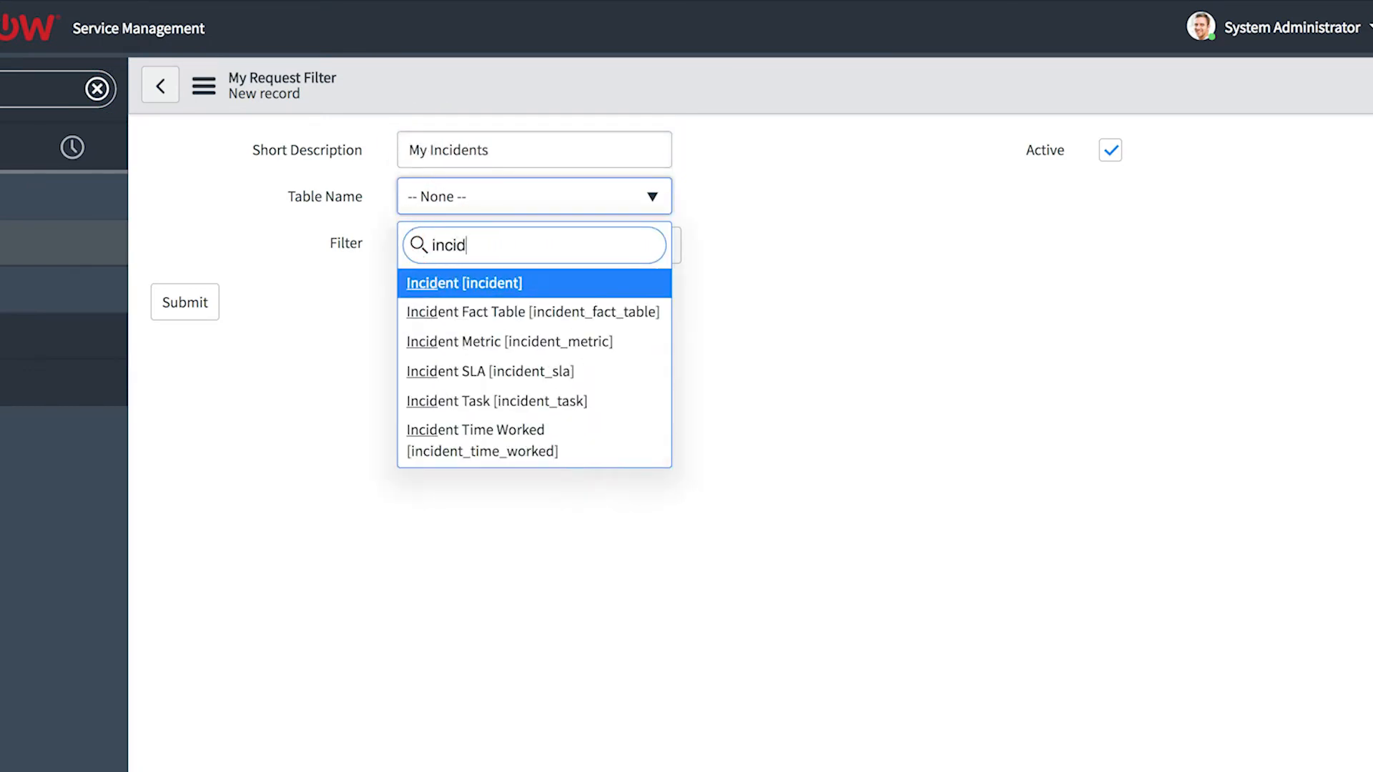
left_click(461, 286)
Add the filter conditions Active is true and Caller is (dynamic) Me
left_click(632, 300)
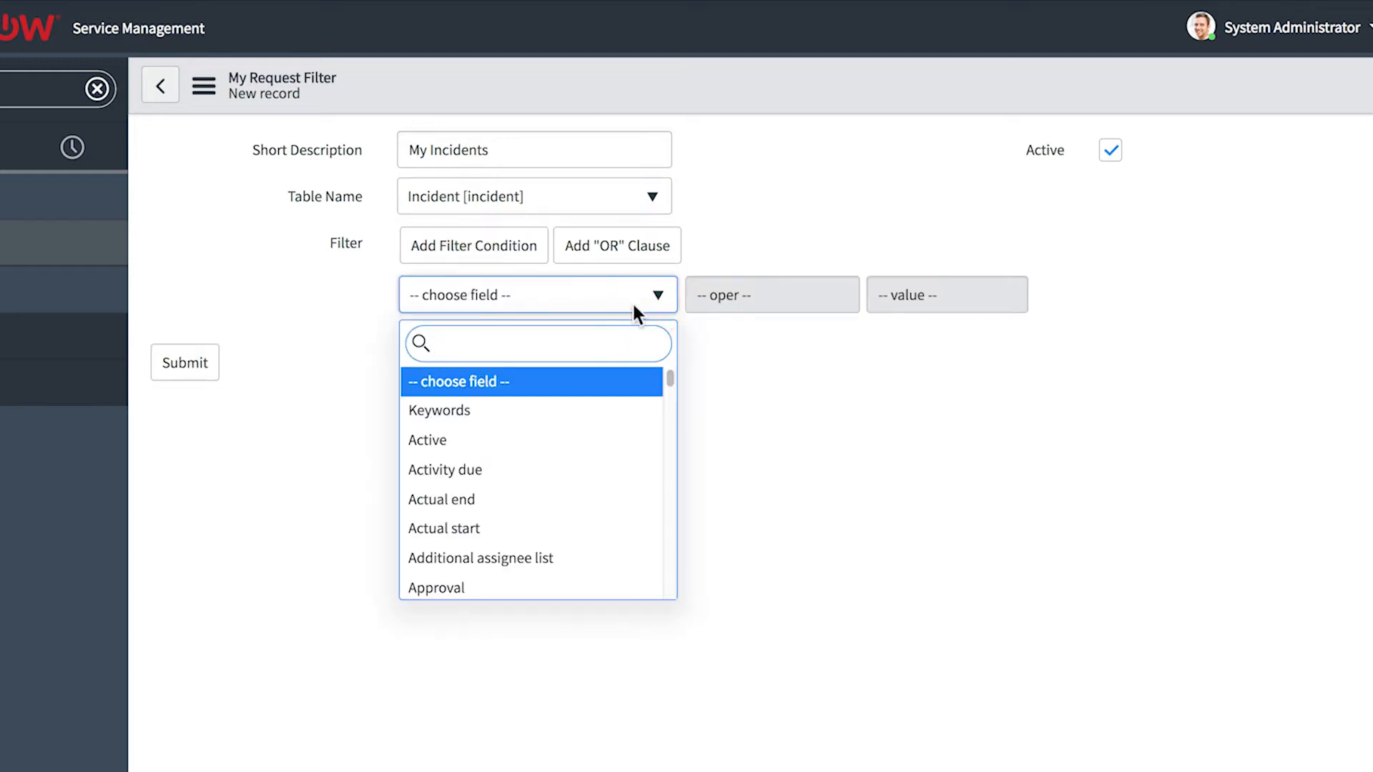
left_click(610, 433)
left_click(1204, 295)
left_click(656, 389)
type("c")
left_click(338, 651)
left_click(659, 389)
left_click(702, 637)
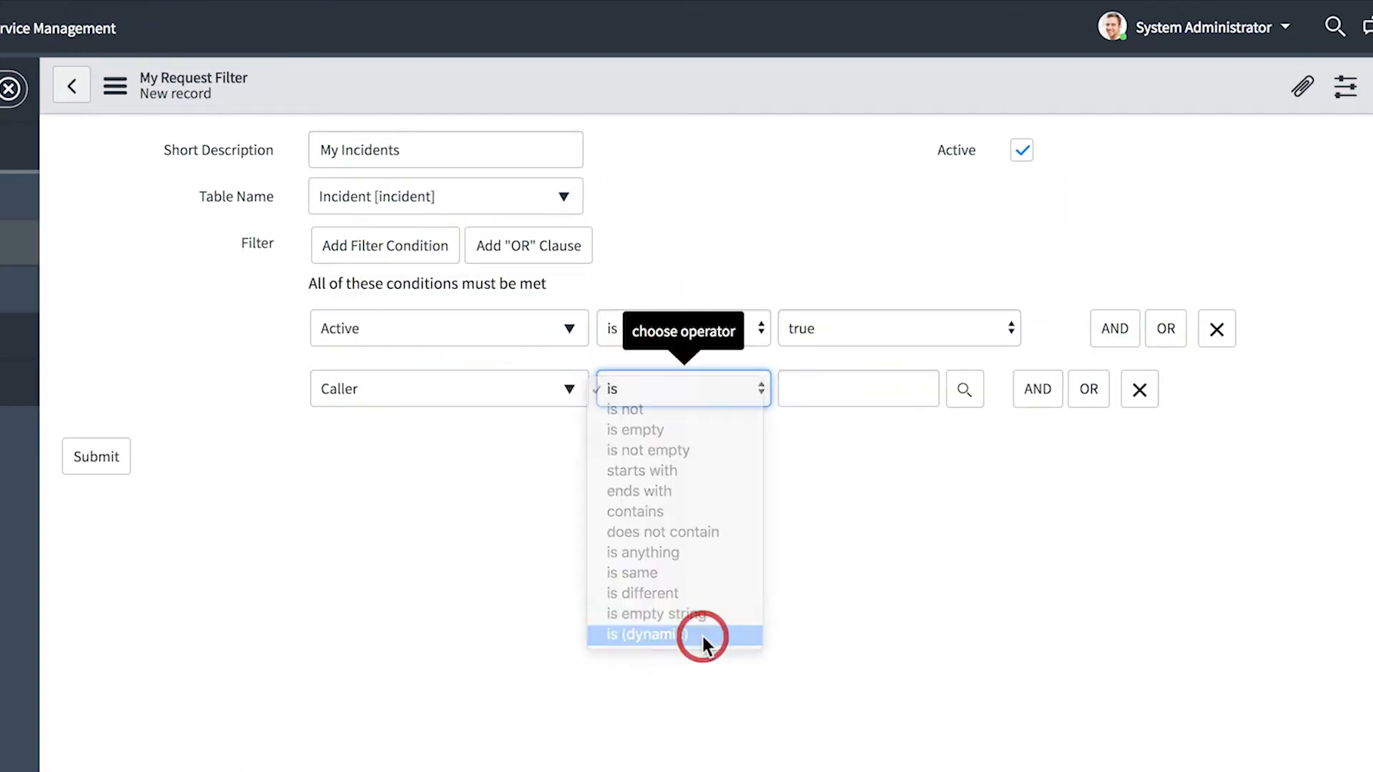
Add an OR condition Opened by is (dynamic) Me beneath the Caller condition and submit the filter record
left_click(1098, 395)
left_click(585, 438)
type("op")
key("Down")
key("Down")
key("Down")
key("Return")
left_click(699, 426)
left_click(711, 682)
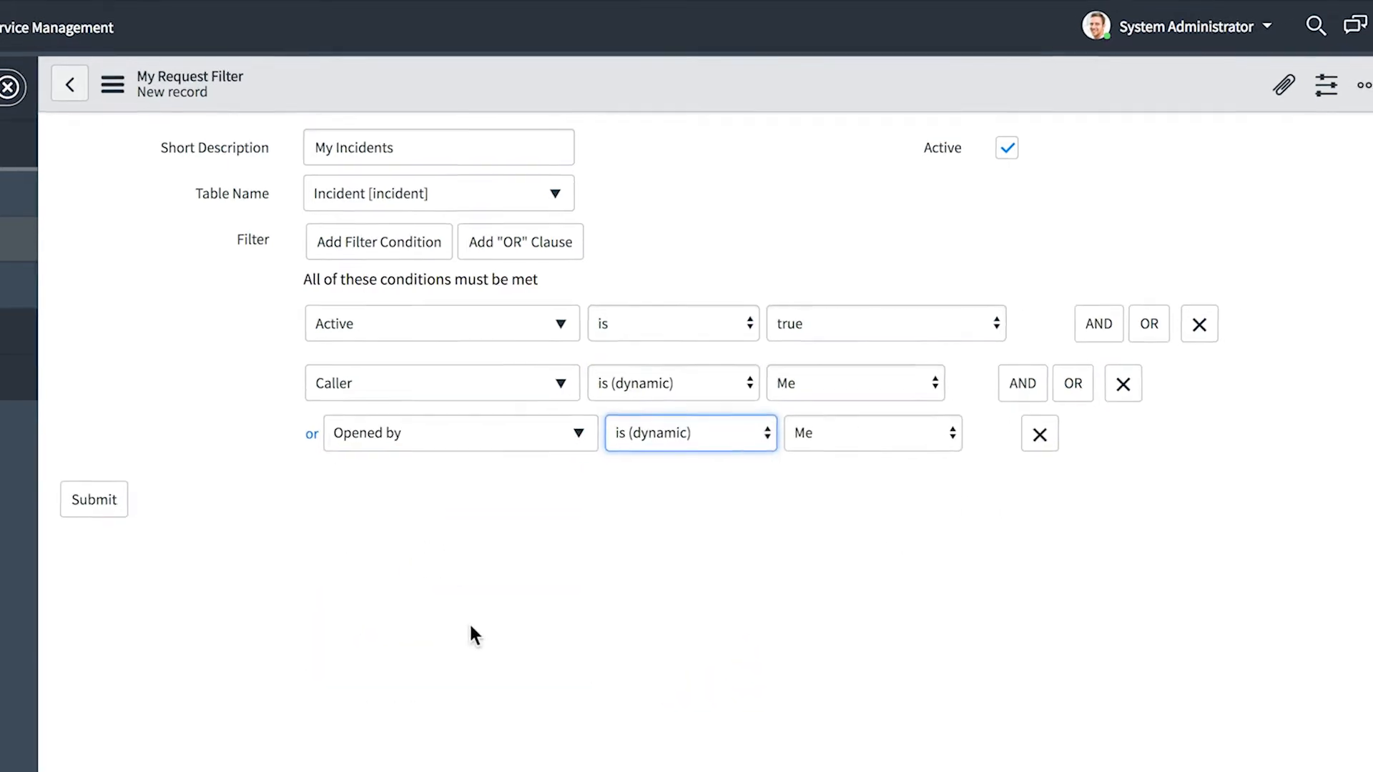
left_click(92, 482)
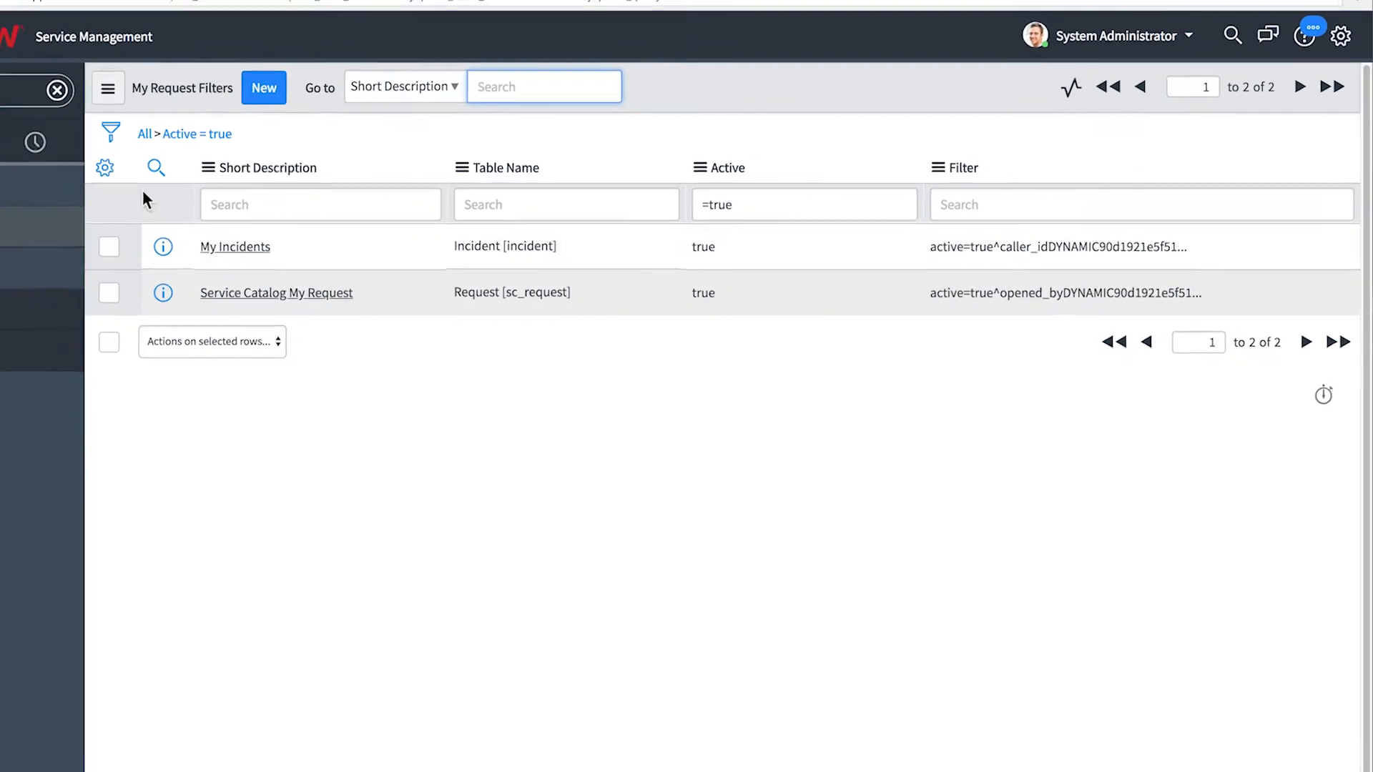
Return to the Service Catalog portal page, reload it and look through the My Requests list
left_click(233, 4)
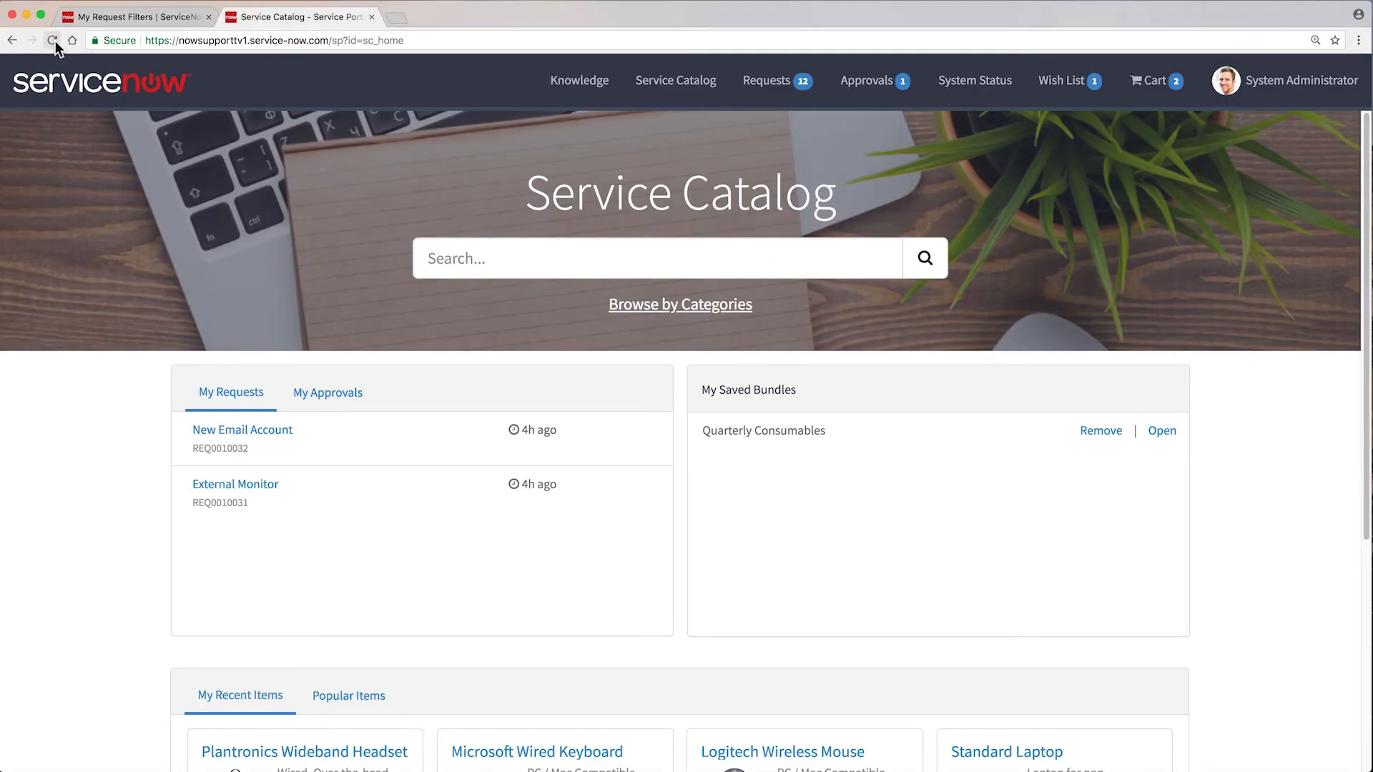
left_click(53, 40)
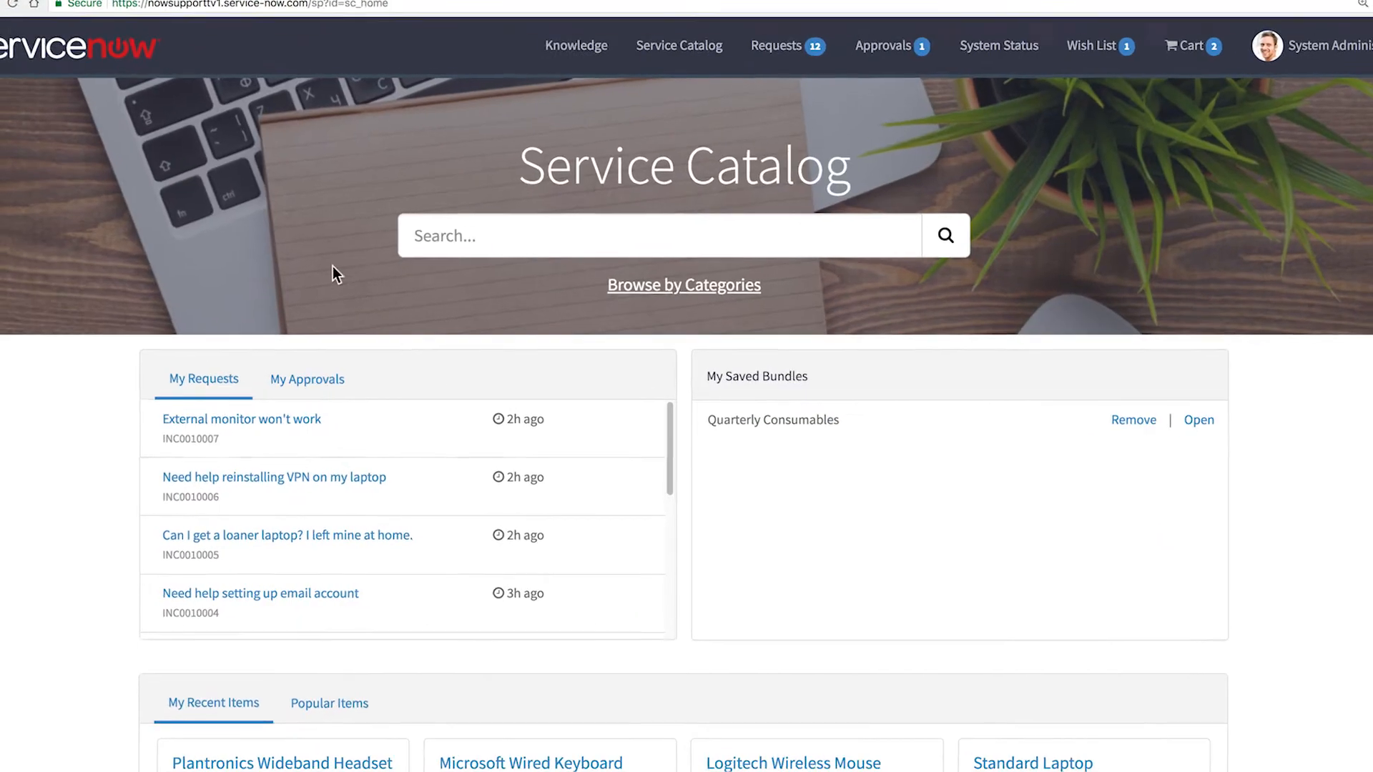
left_click_drag(669, 475, 666, 651)
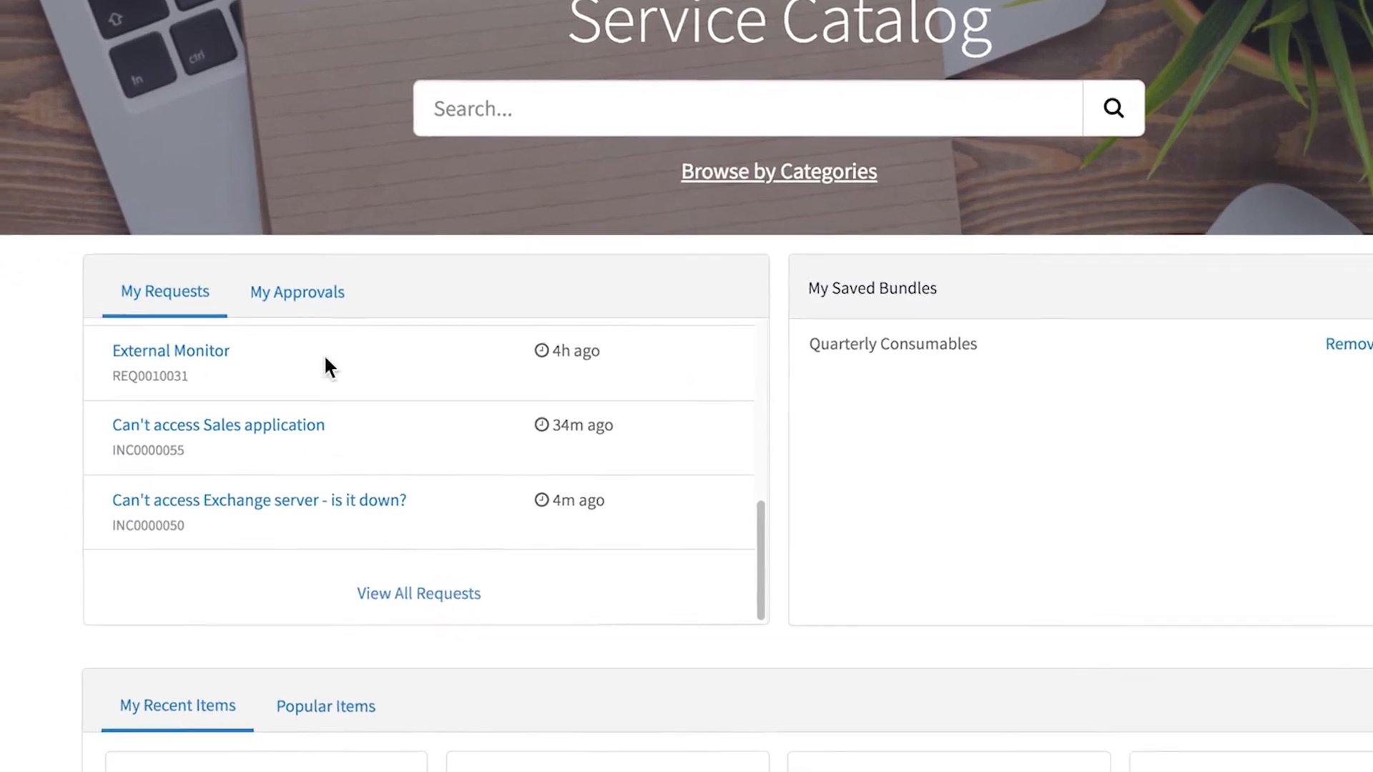
Show My Approvals, expand the options of the pending laptop request and approve it
left_click(335, 267)
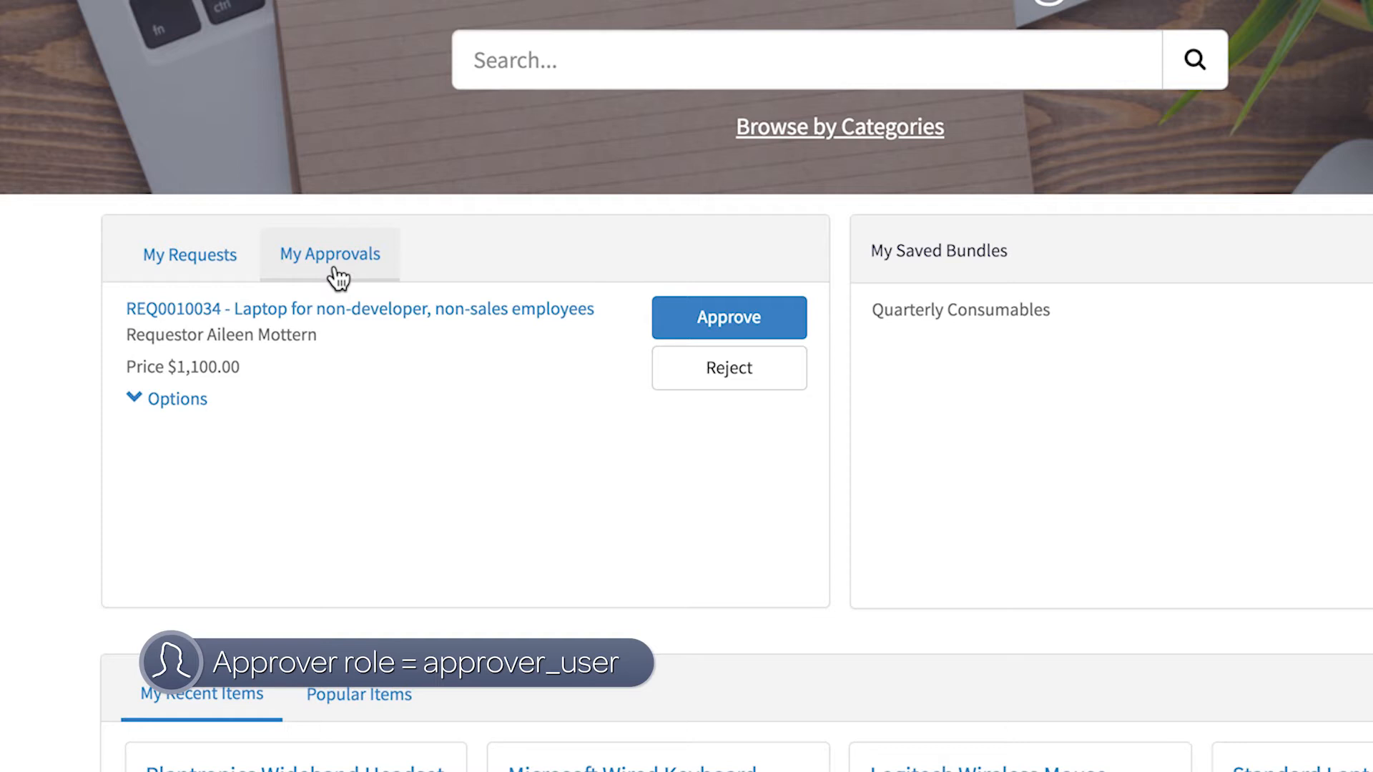
left_click(184, 401)
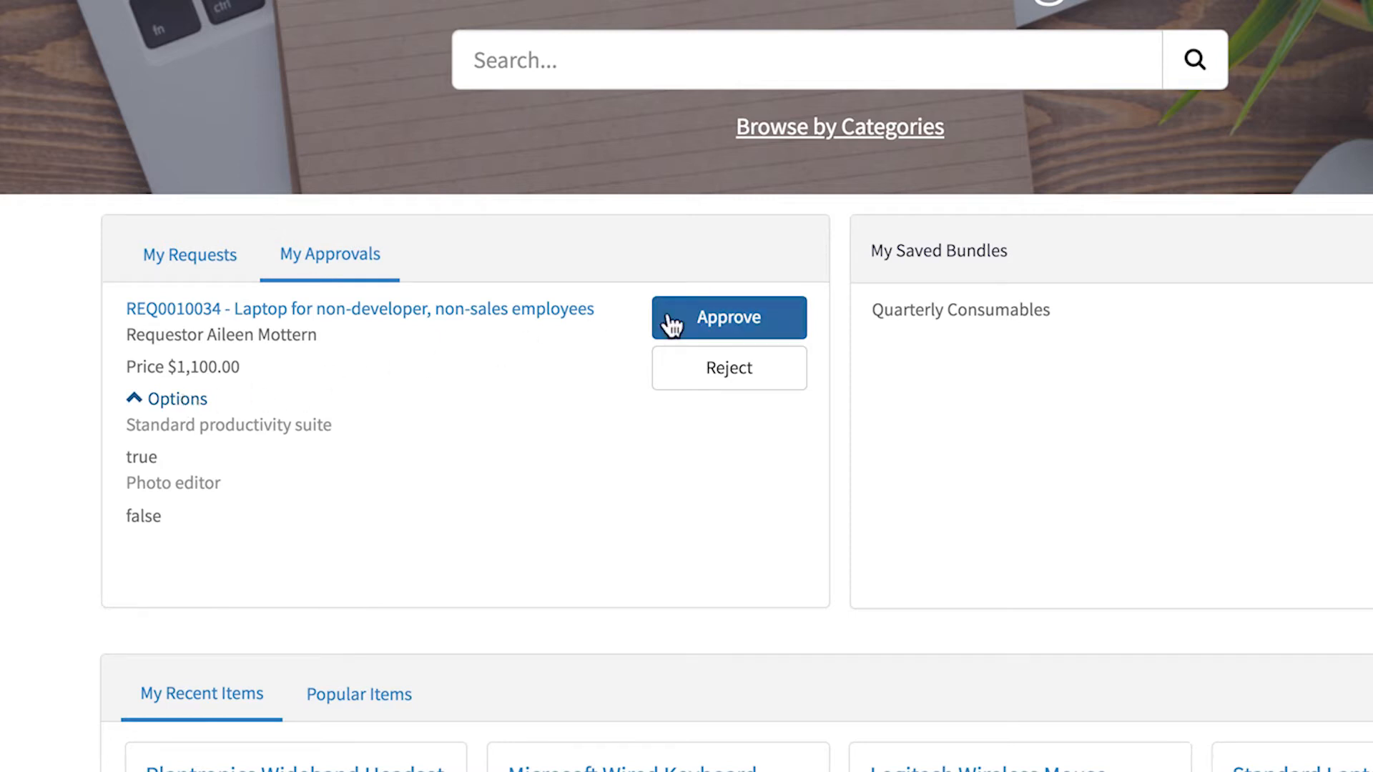
left_click(697, 317)
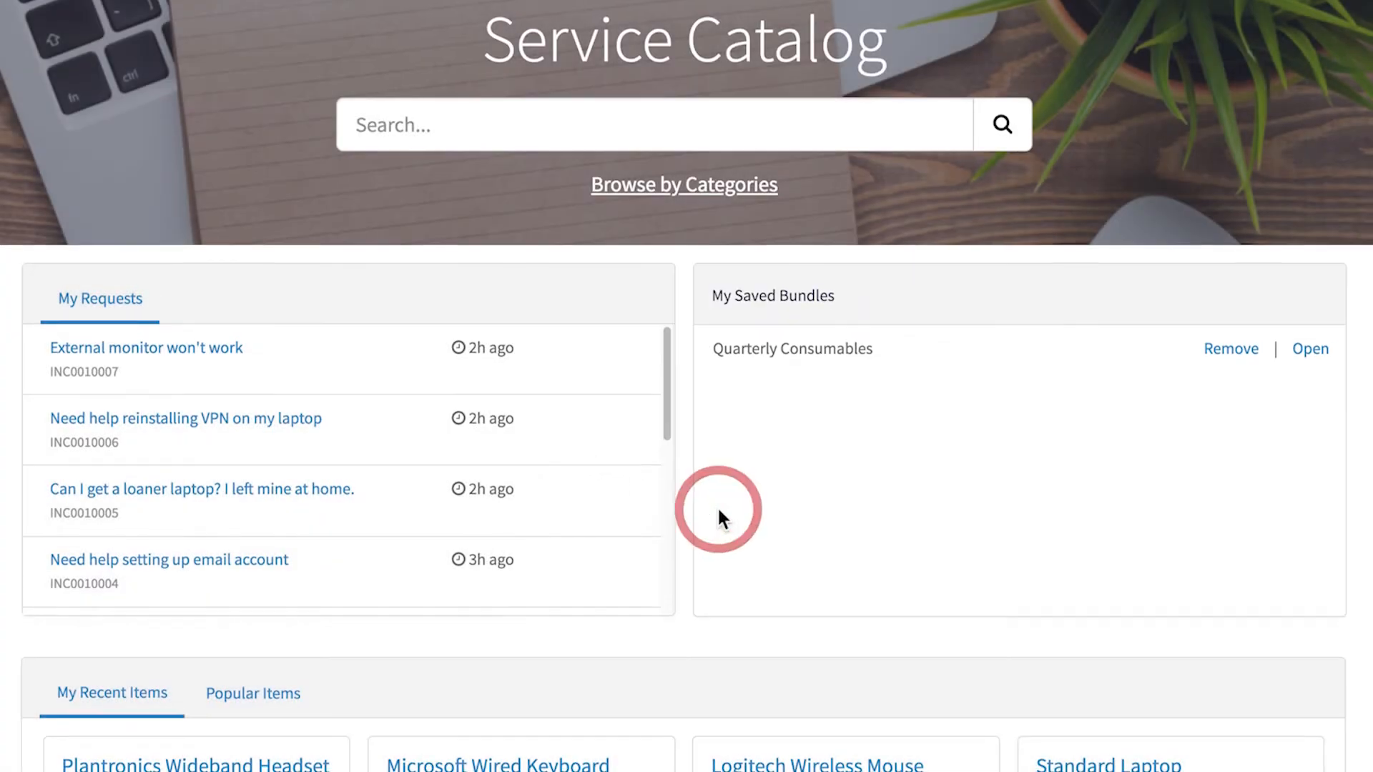
Look over My Recent Items on the portal page and switch to Popular Items
scroll(717, 505, "down", 5)
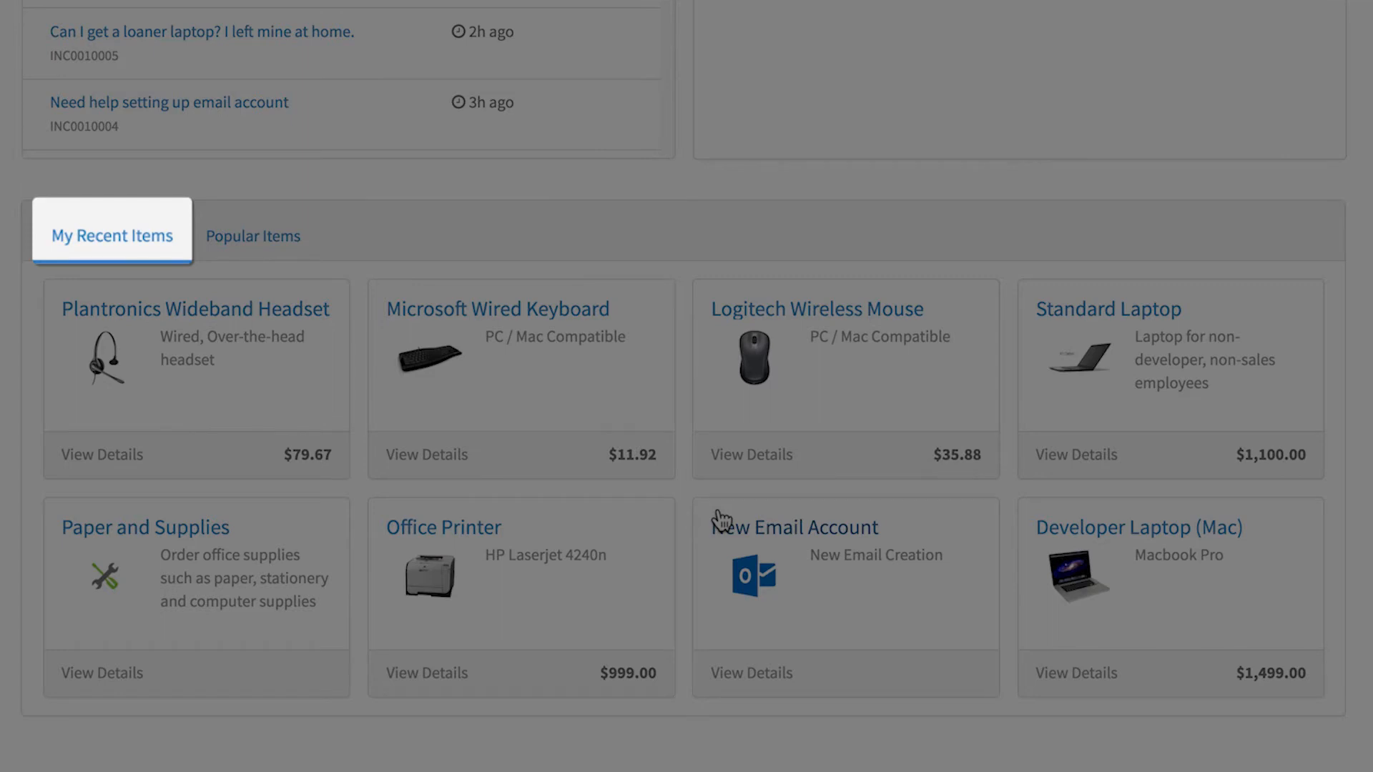
scroll(720, 521, "up", 1)
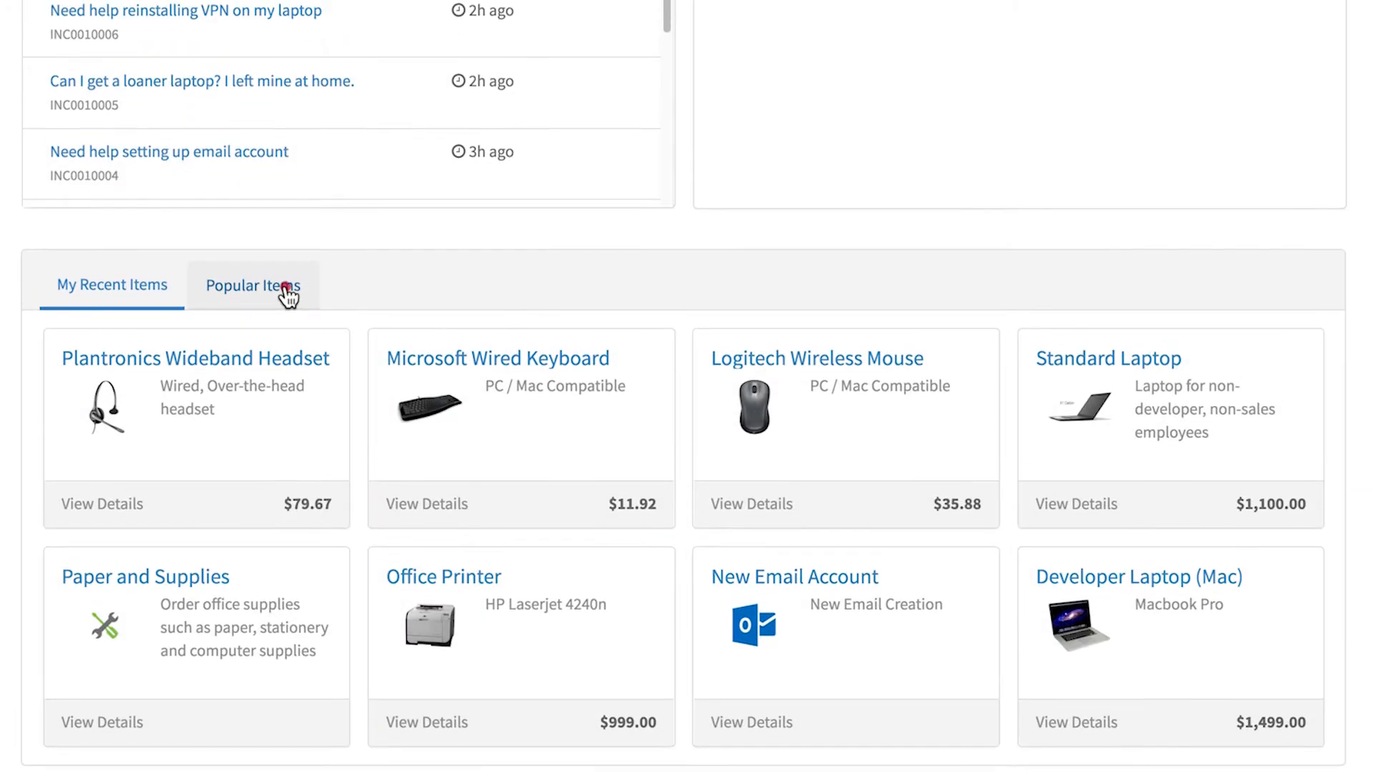
left_click(286, 294)
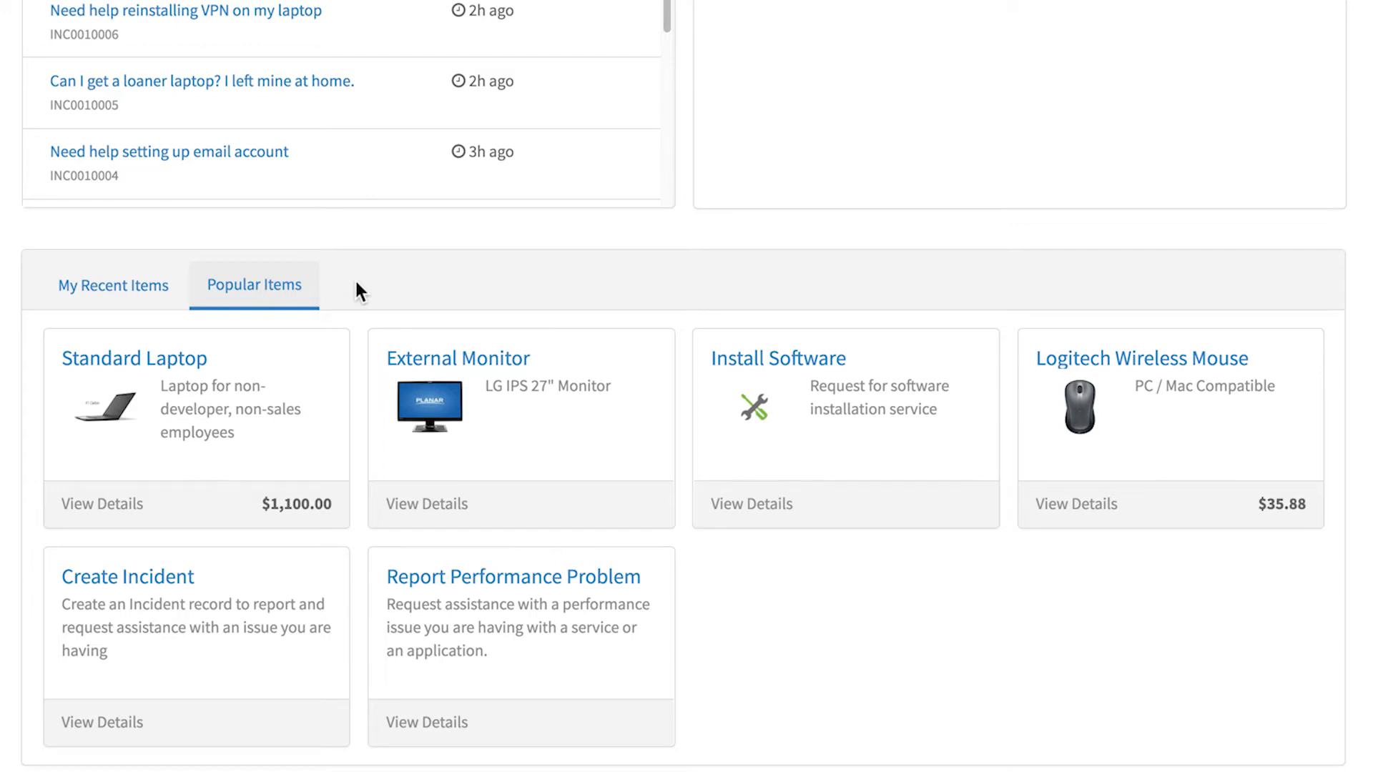
Set the Recent & Popular Items widget's number of items to 12, keep My Recent Items By as View, and save the instance options
right_click(357, 284, "ctrl")
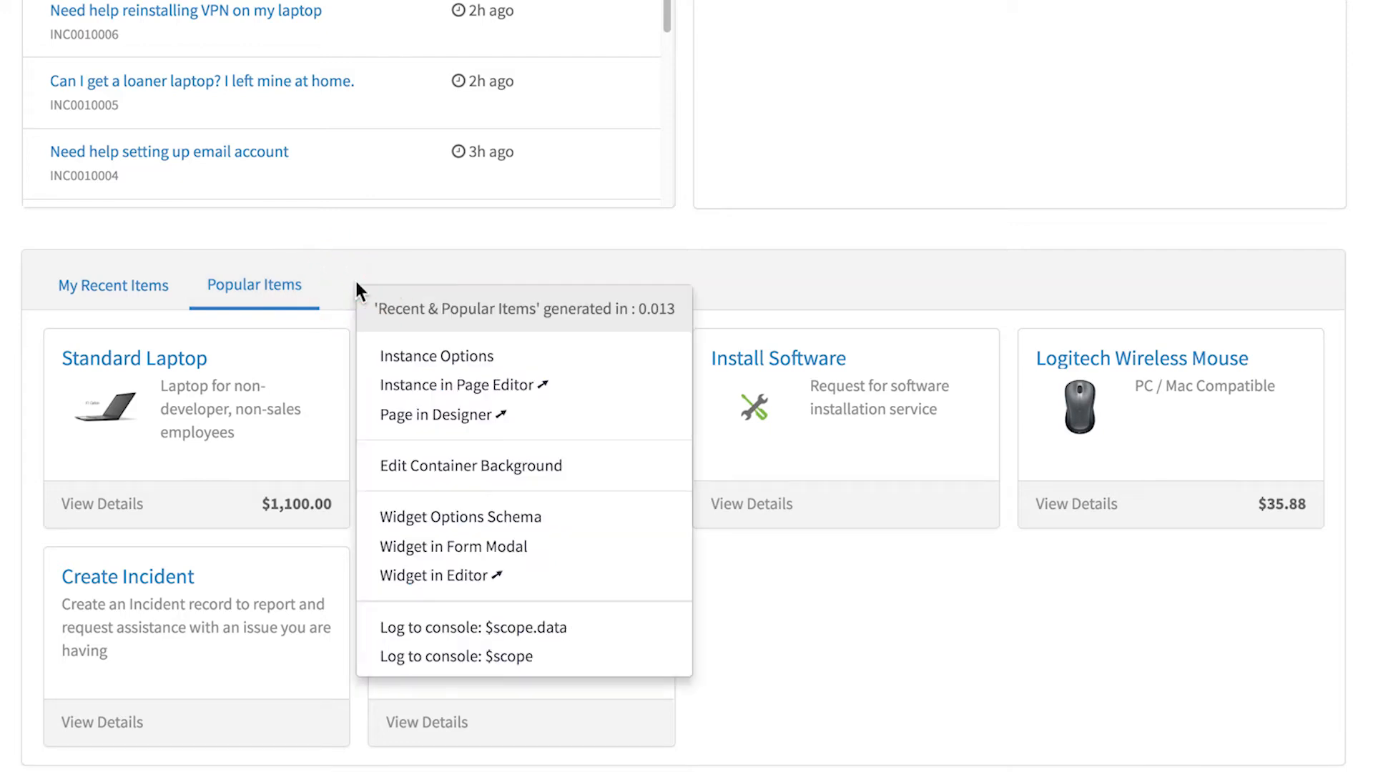
left_click(411, 357)
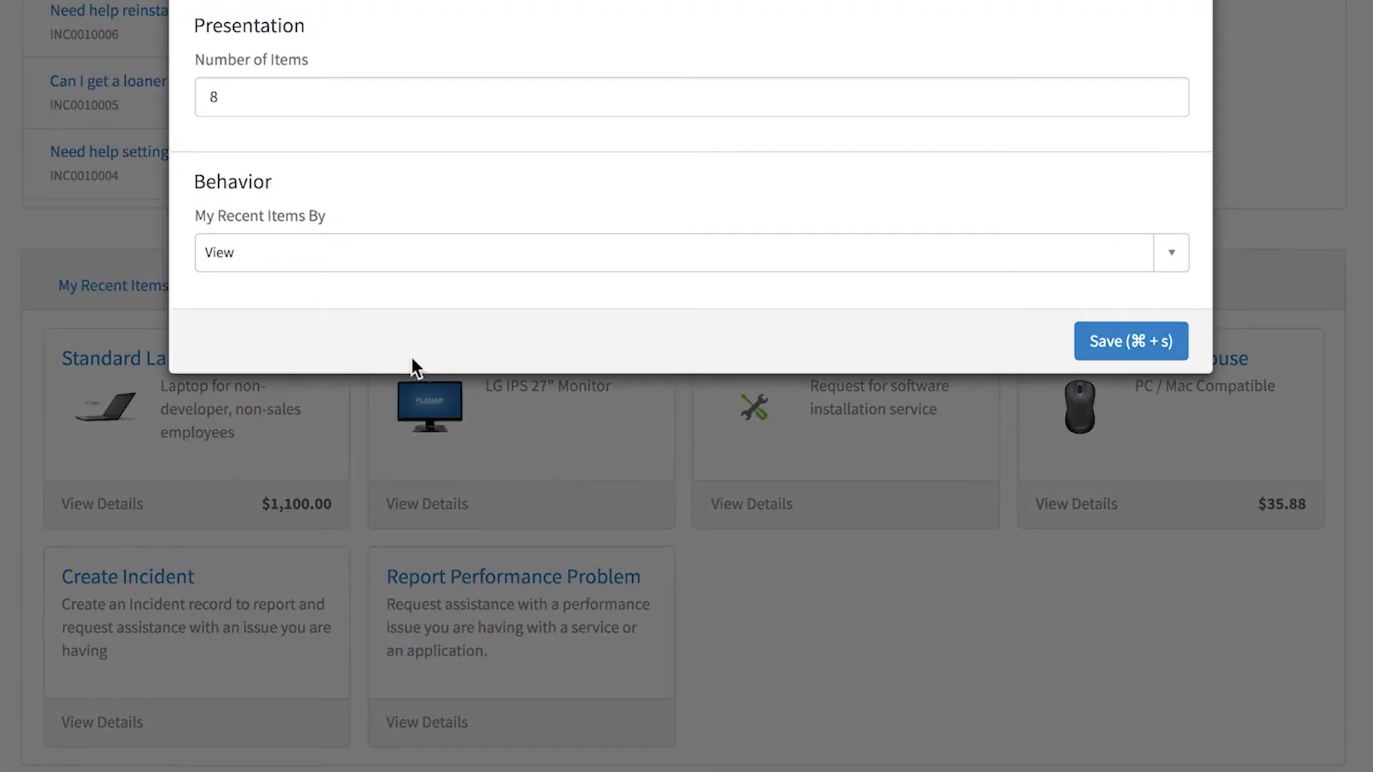
left_click(276, 97)
key("BackSpace")
type("12")
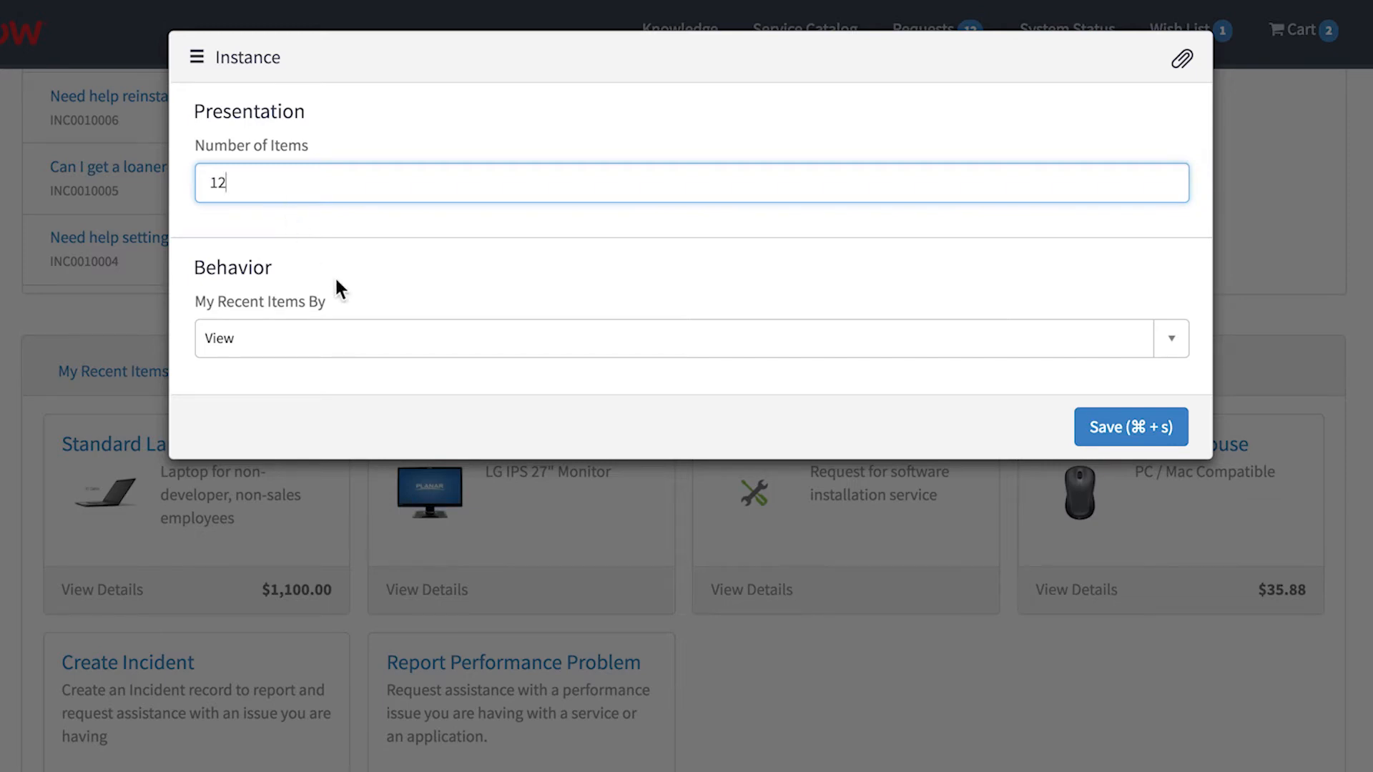
left_click(368, 336)
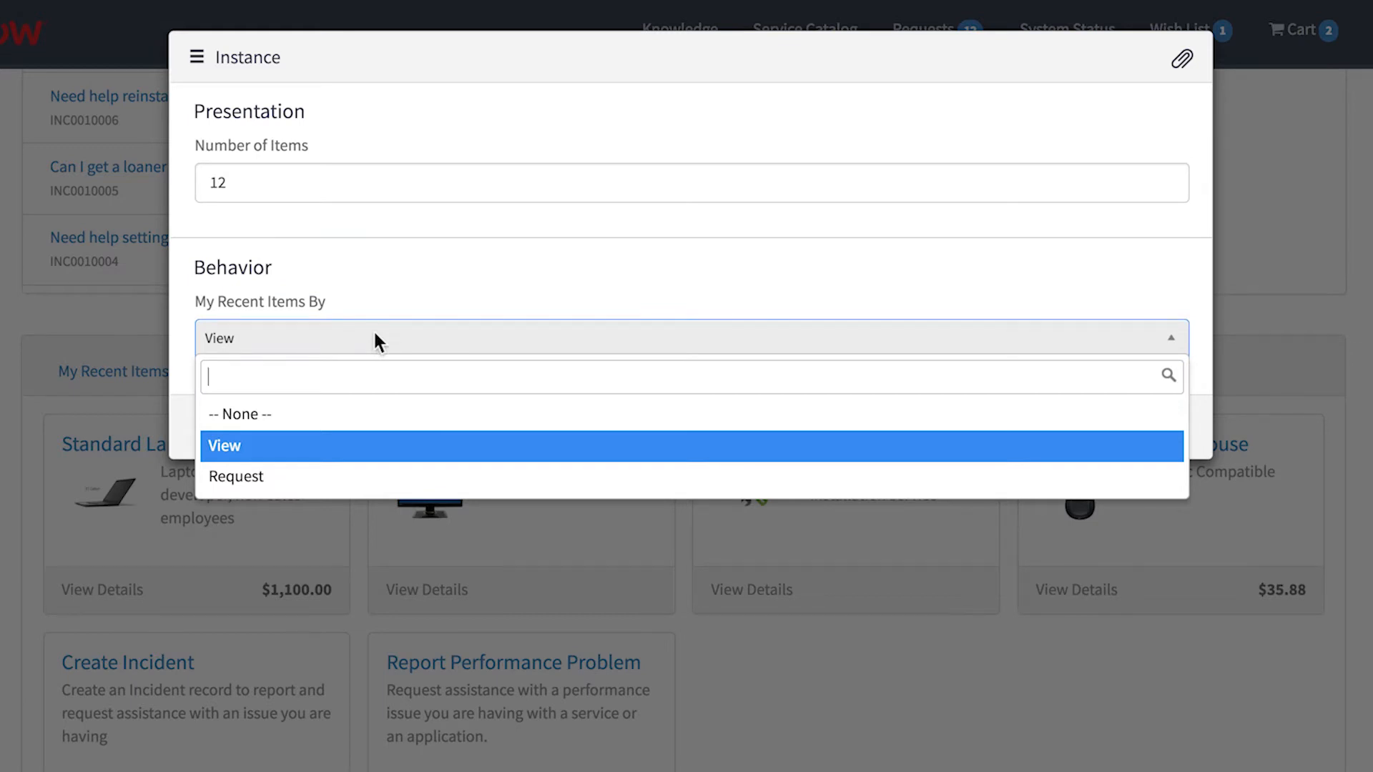
left_click(441, 290)
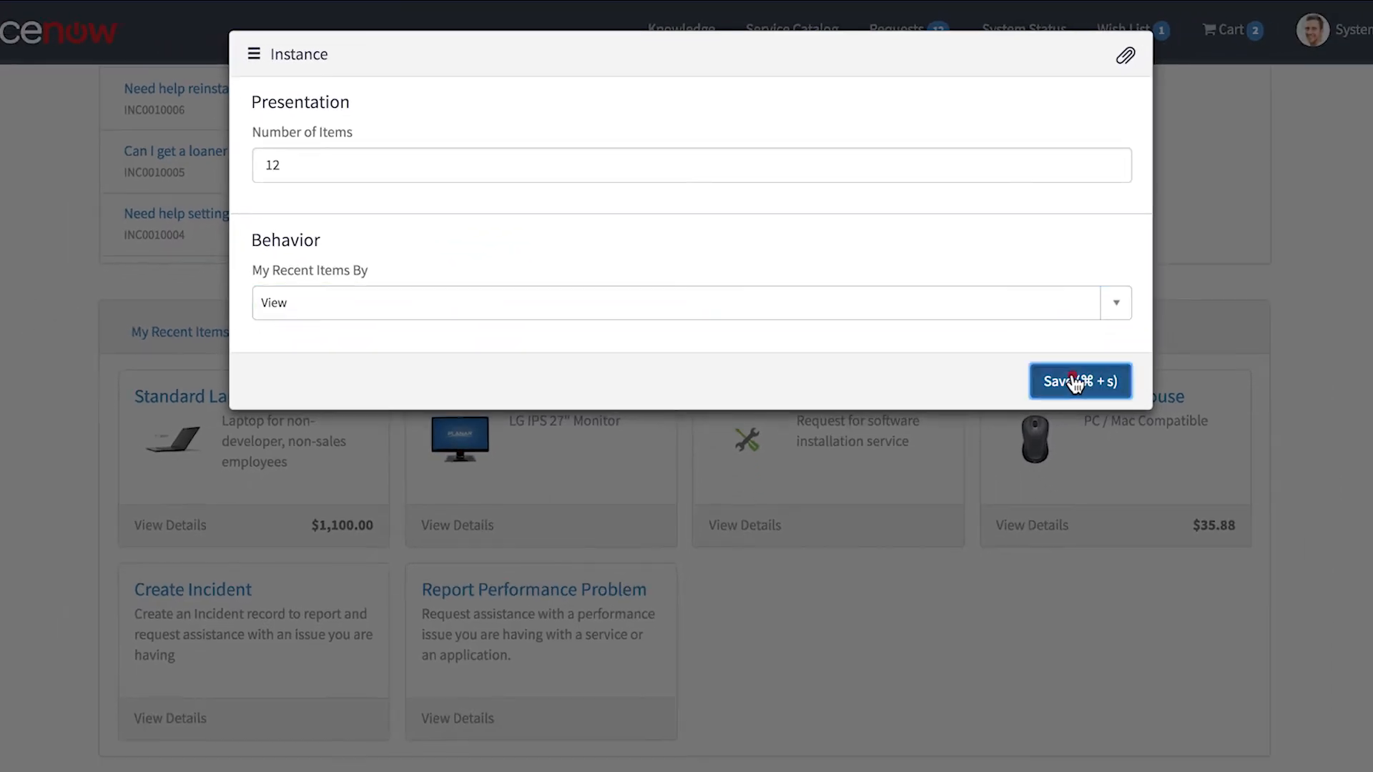
left_click(1089, 402)
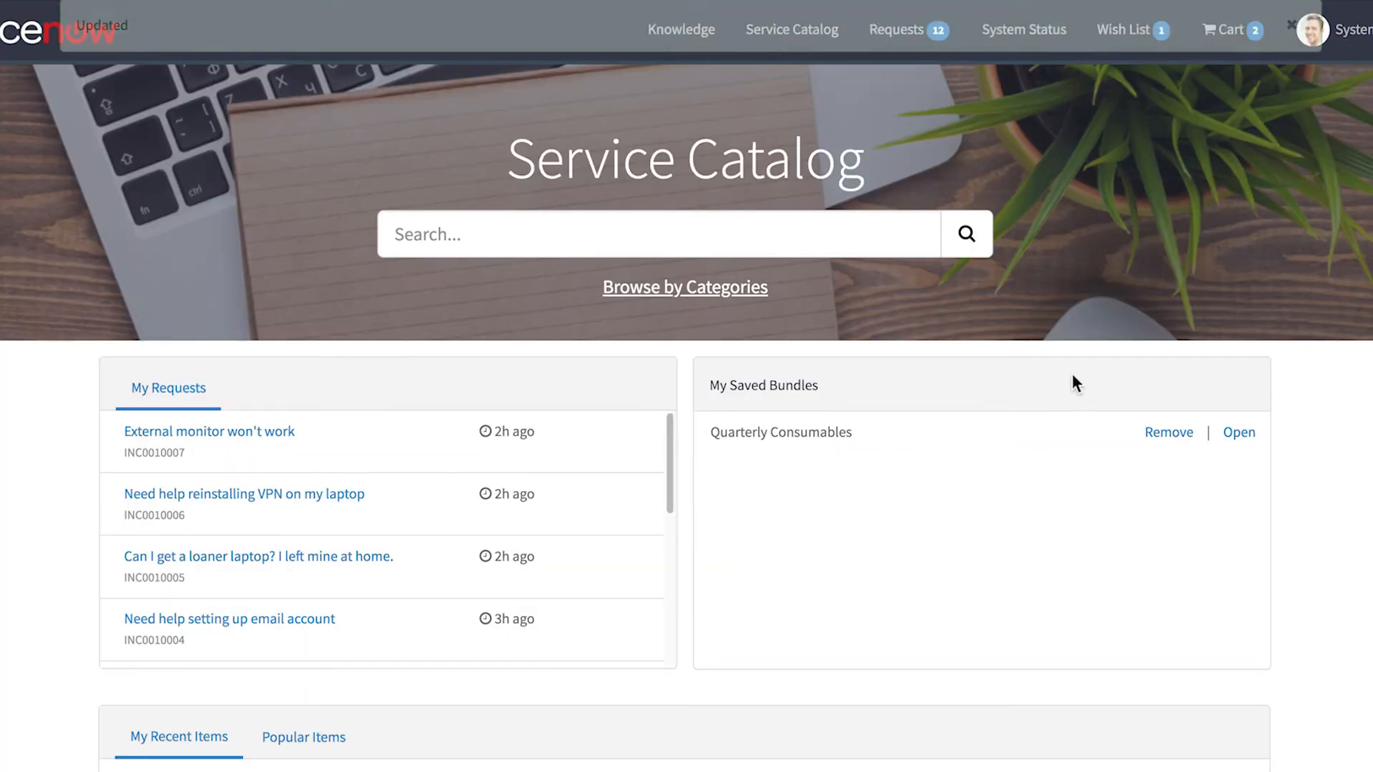
scroll(1073, 379, "down", 5)
scroll(1075, 384, "down", 2)
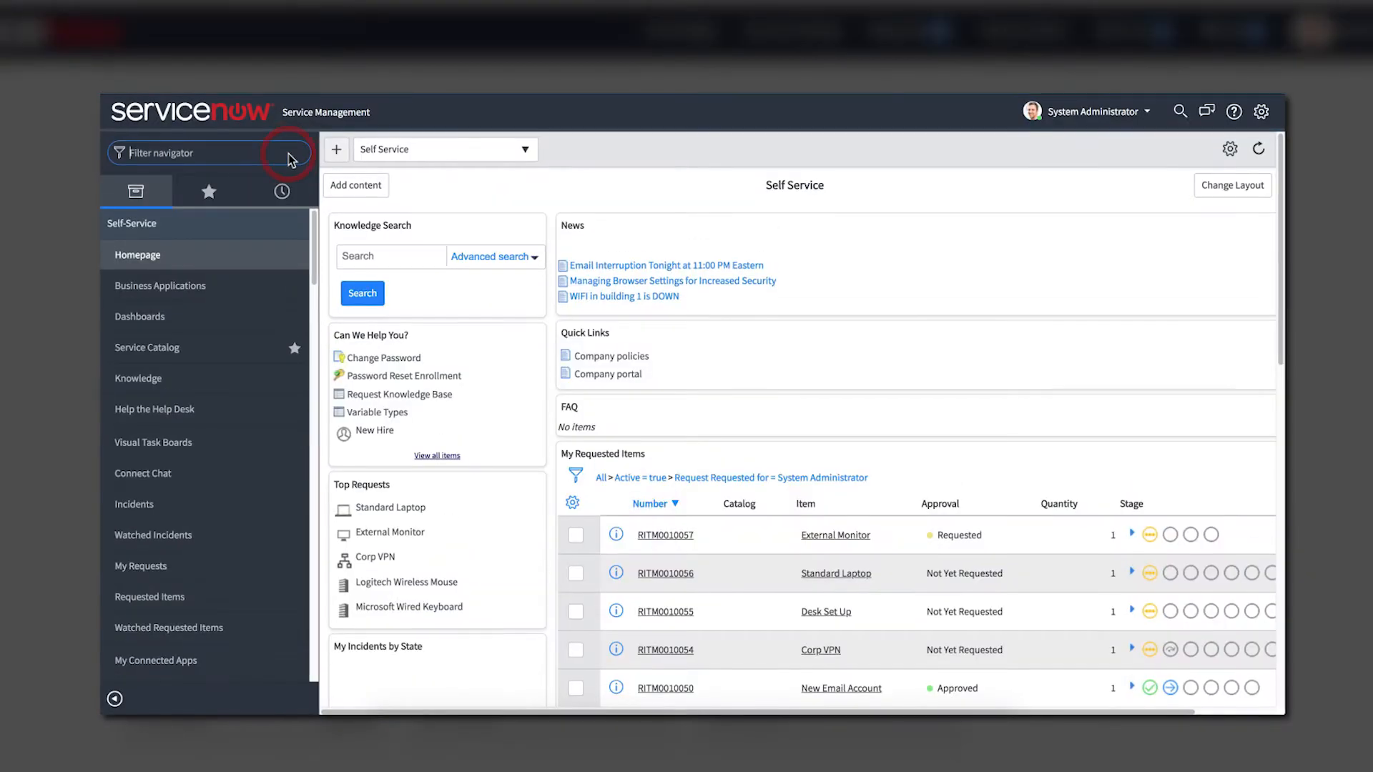
Filter the platform navigator for "maint" and open Maintain Catalogs under Catalog Definitions
type("maint")
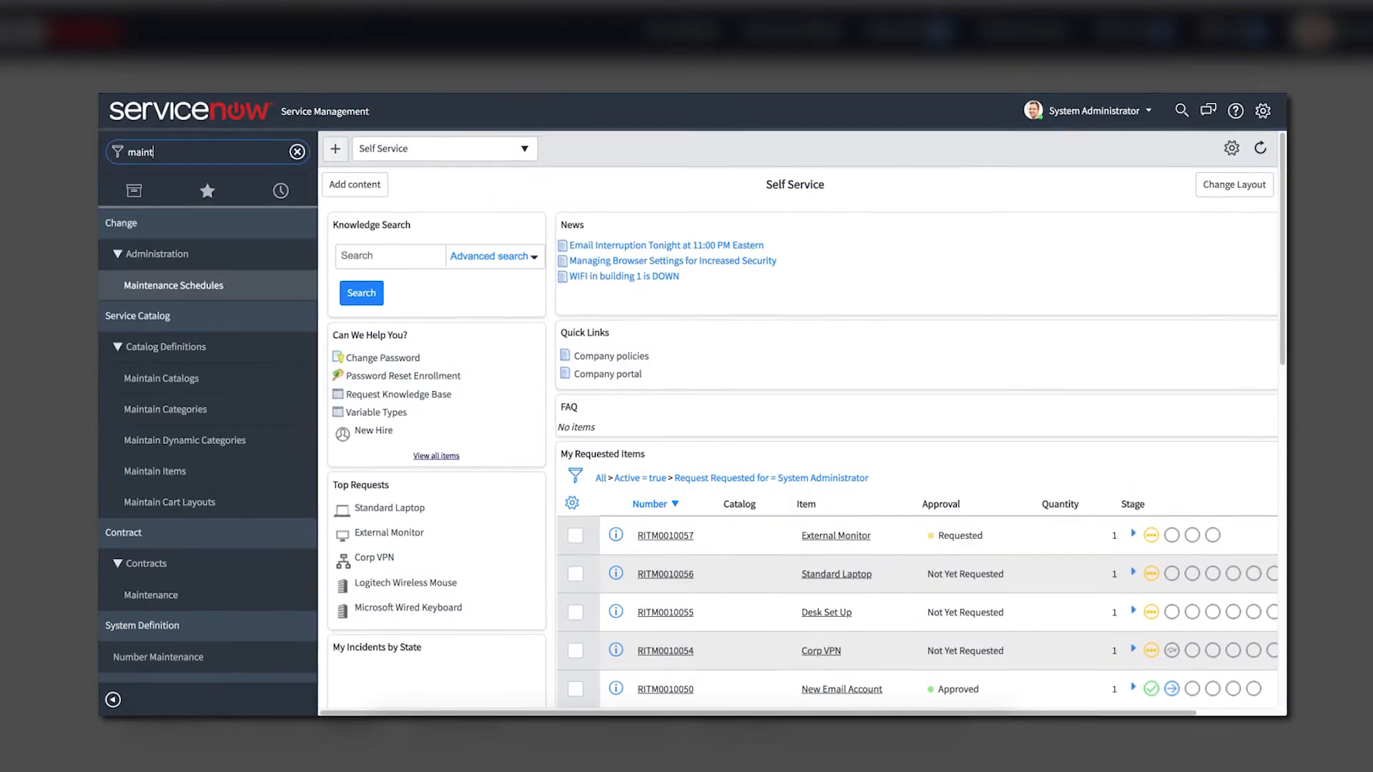
left_click(181, 380)
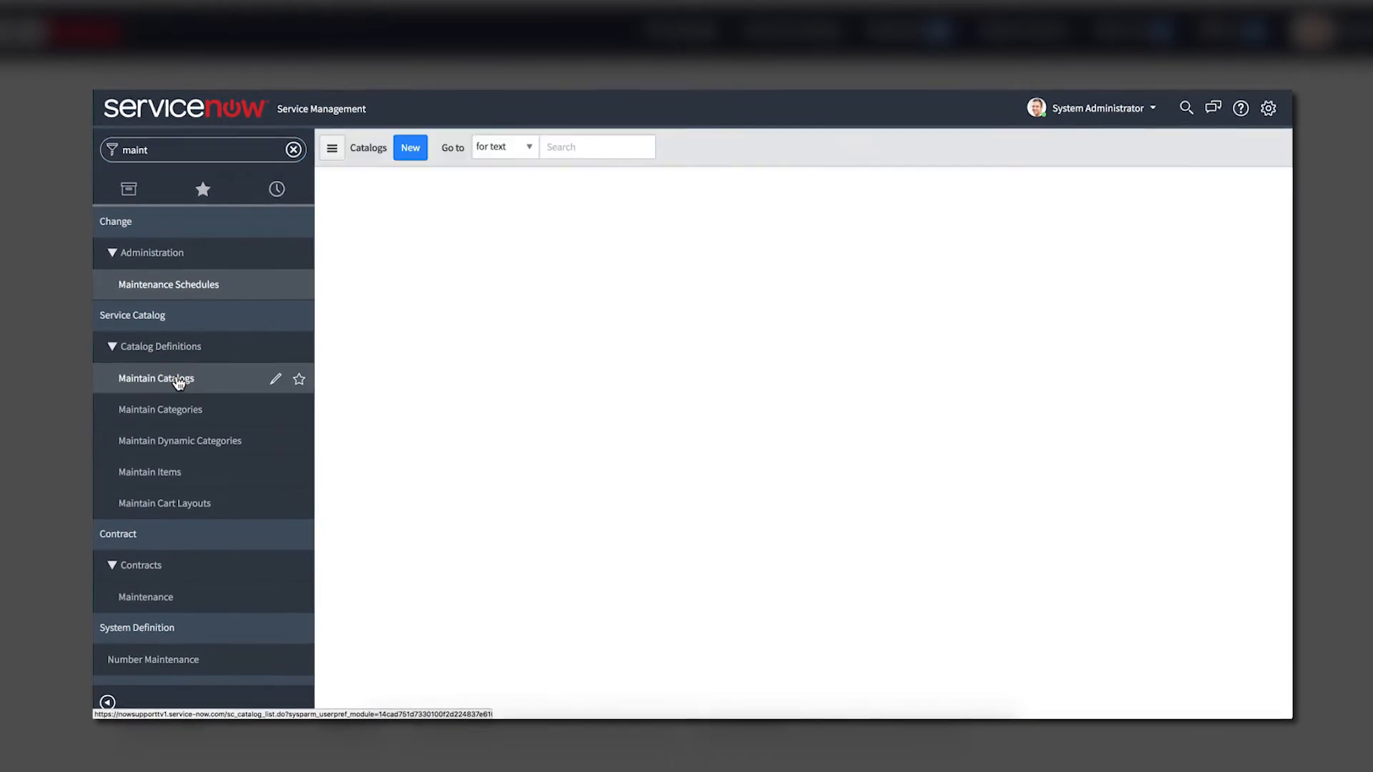
left_click(417, 304)
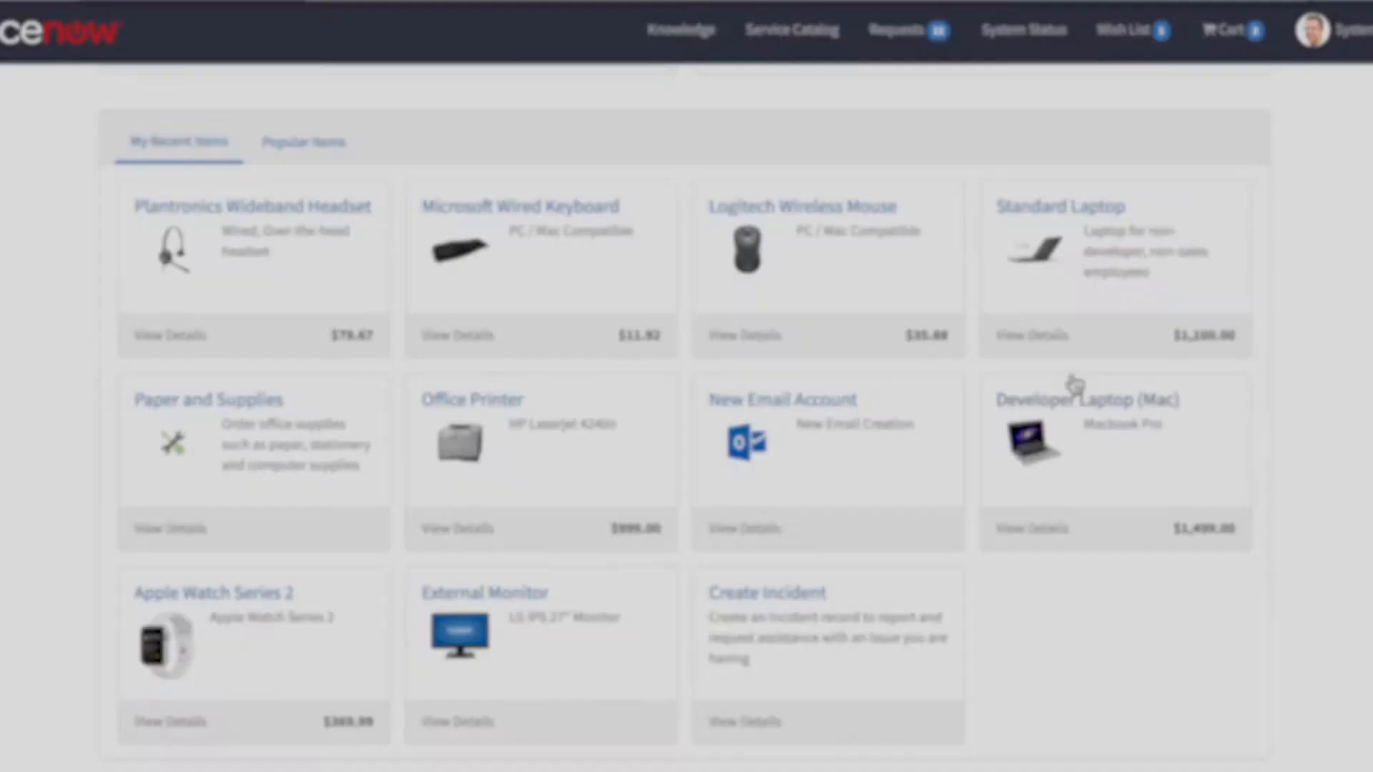
Browse the Service Catalog by categories and switch the popular items to grid view and back to card view
scroll(1051, 387, "up", 8)
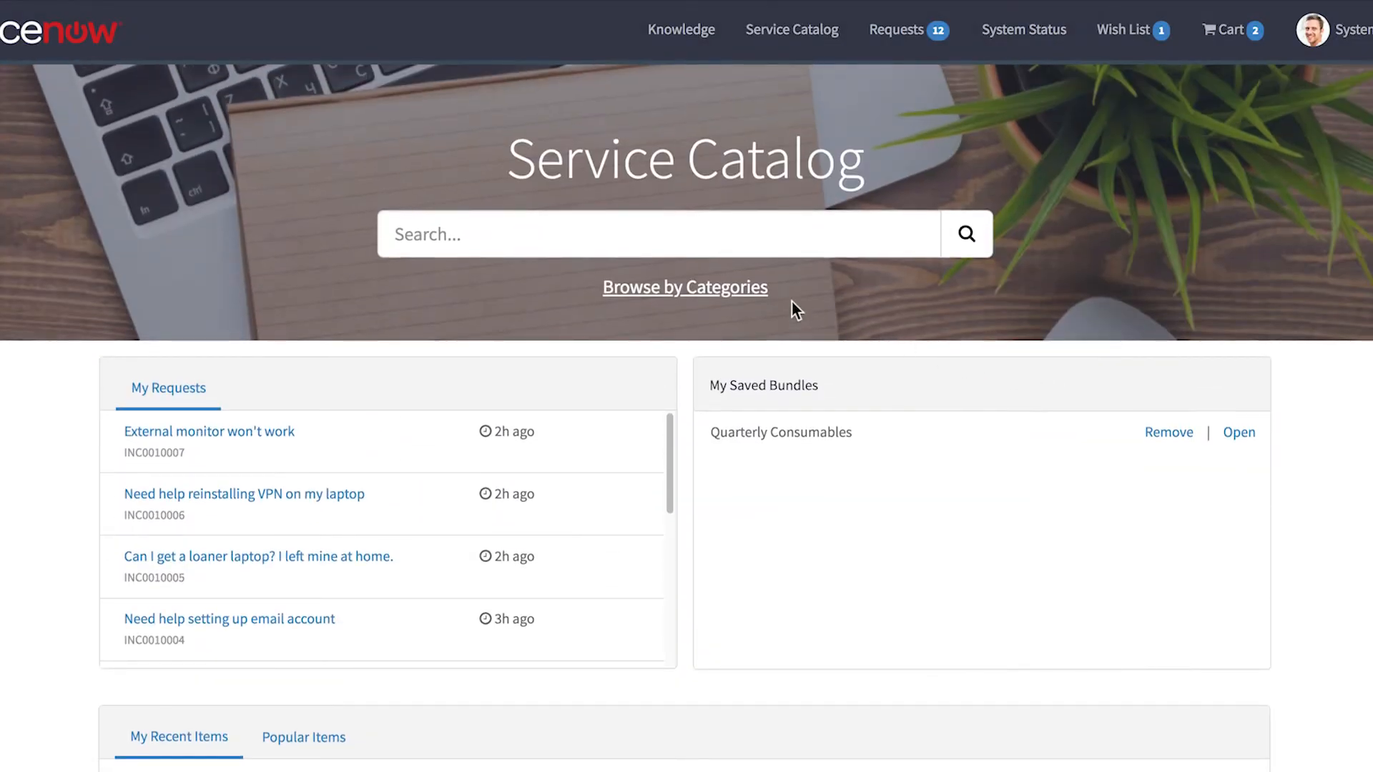
left_click(731, 286)
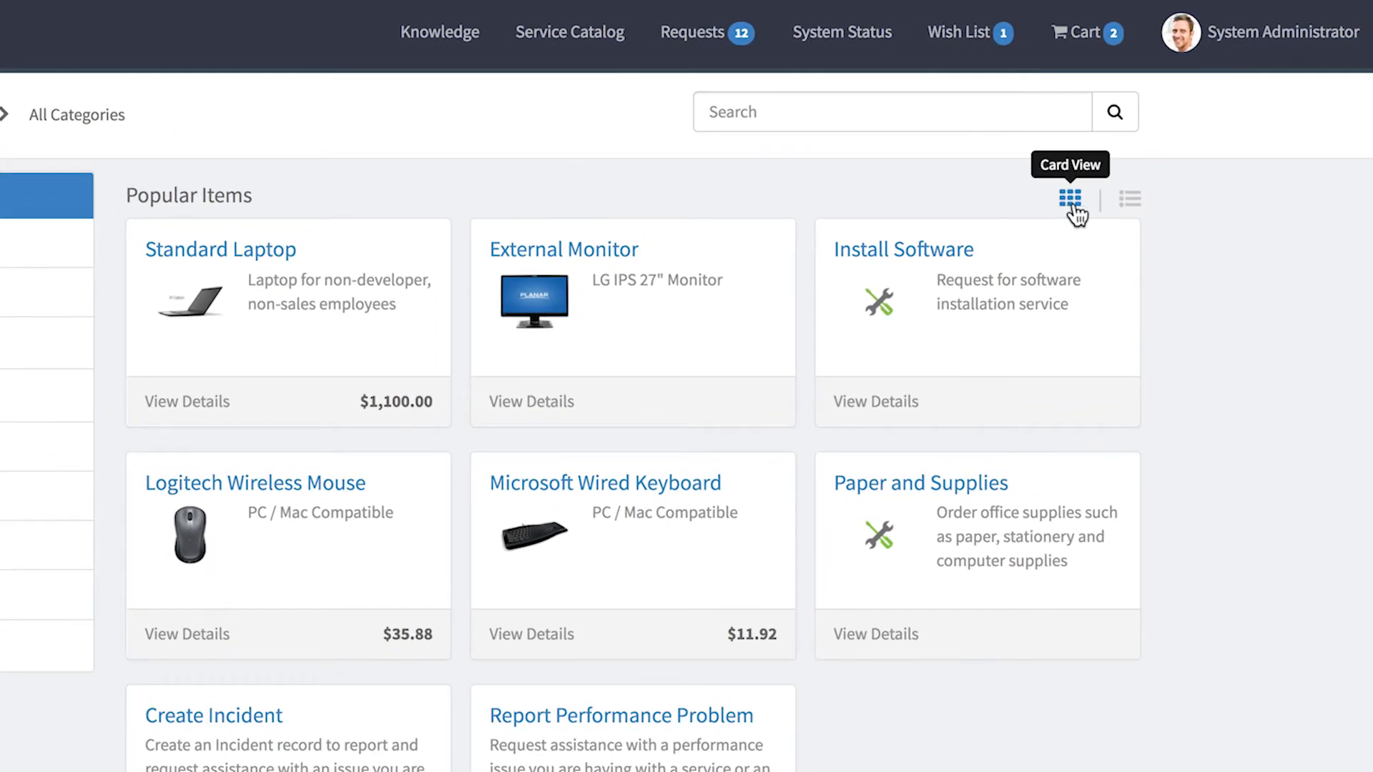
left_click(1129, 207)
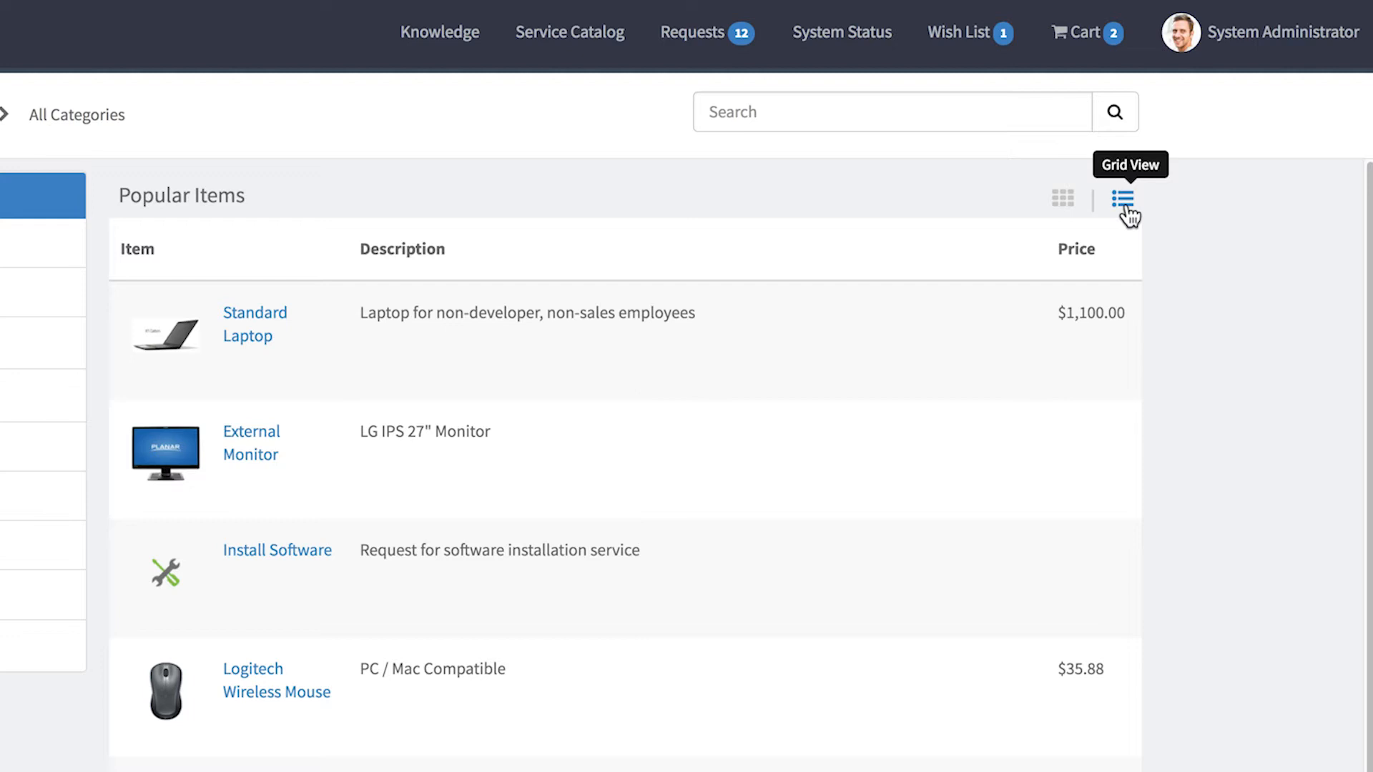
left_click(1063, 199)
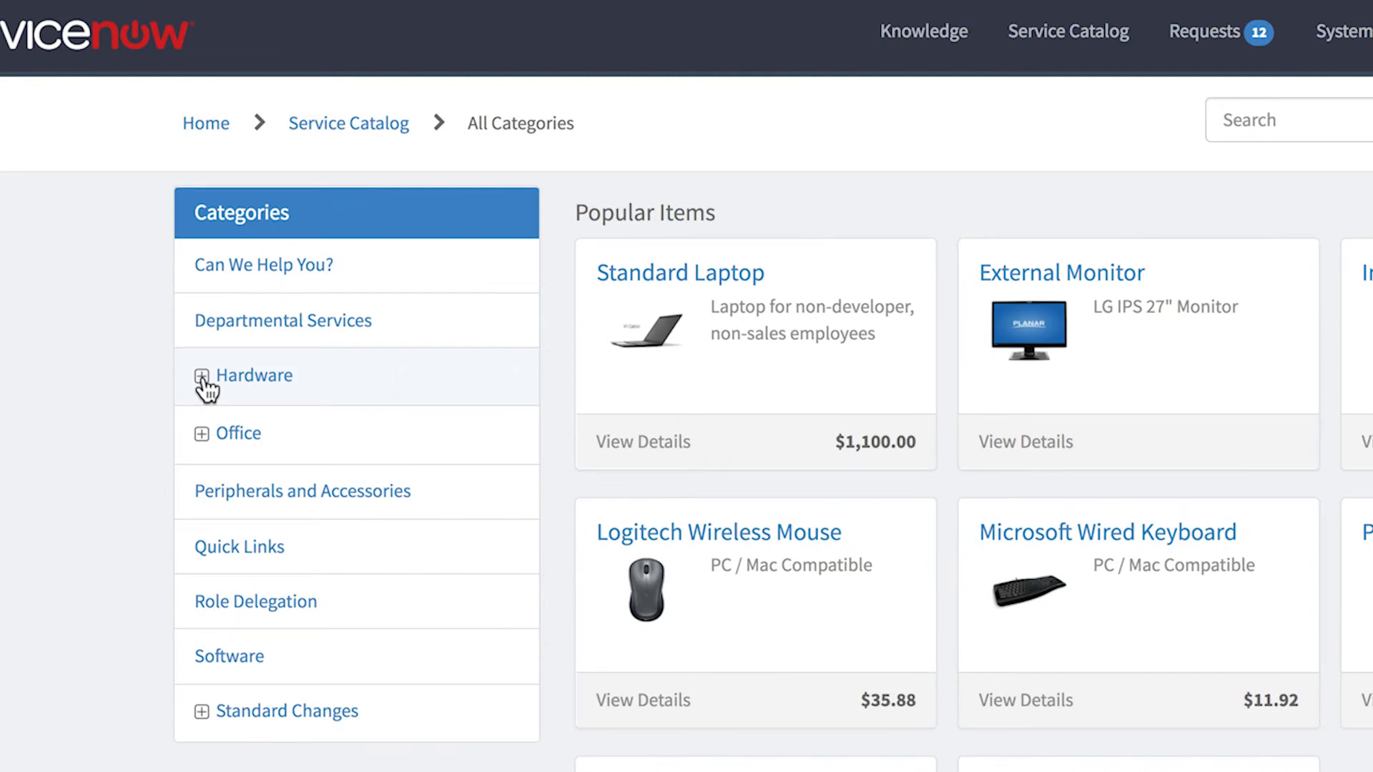
Expand the Hardware and Office categories to show their subcategories, and open the Hardware category
left_click(203, 380)
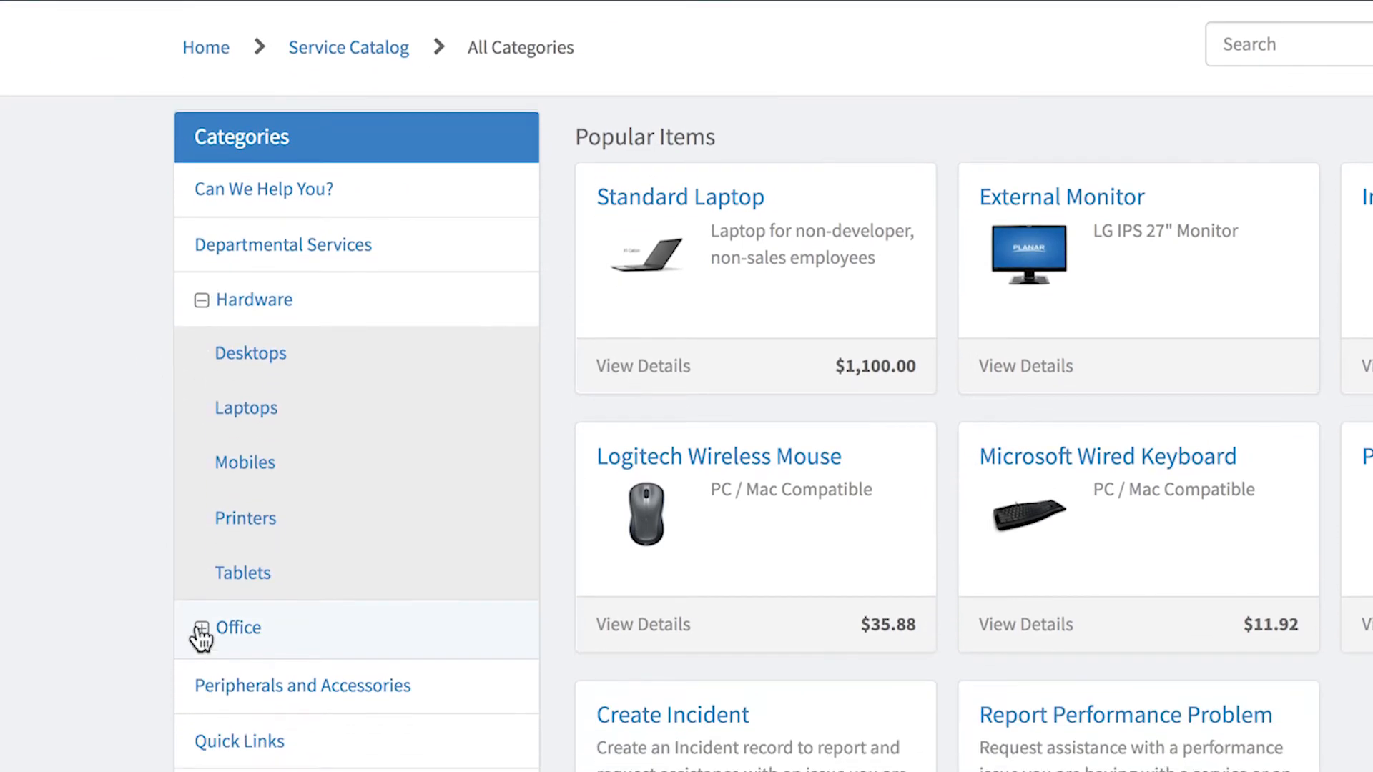
left_click(201, 629)
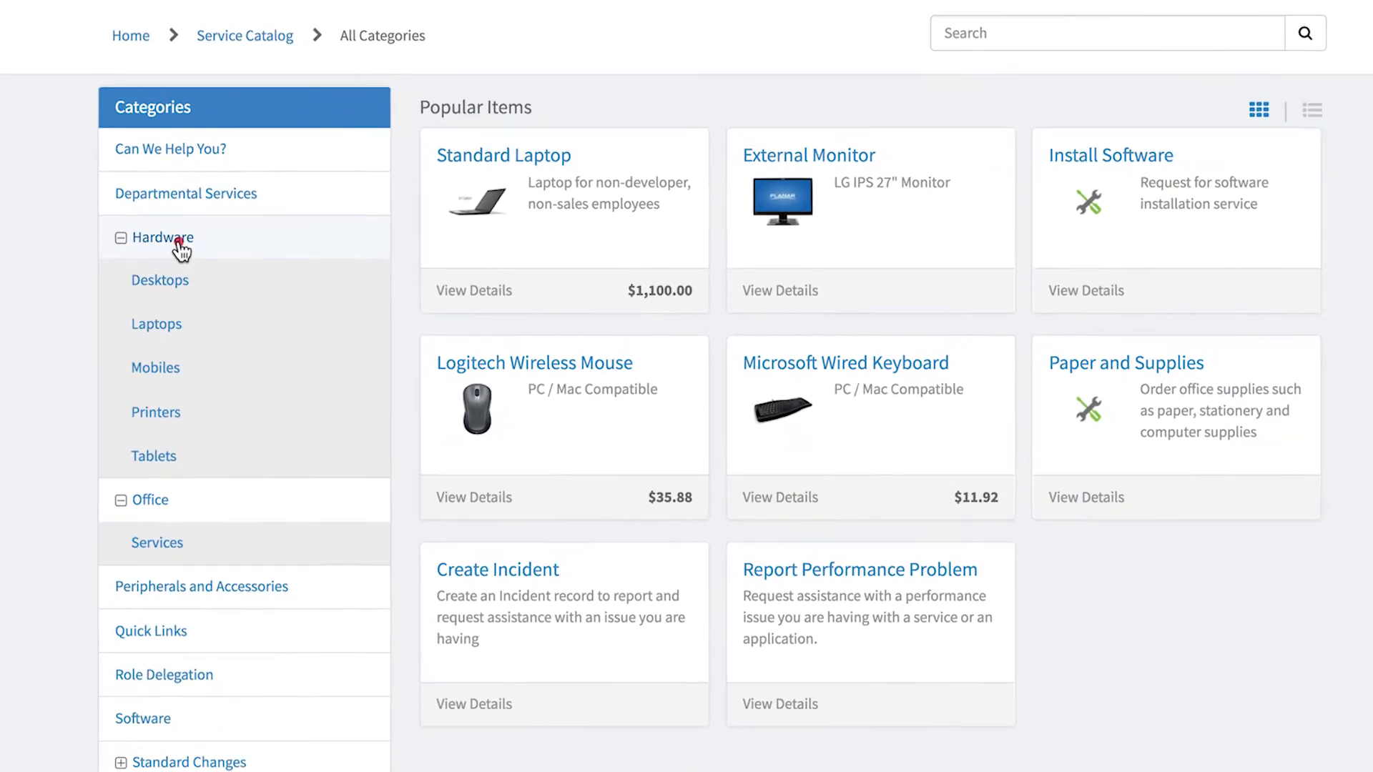
left_click(266, 303)
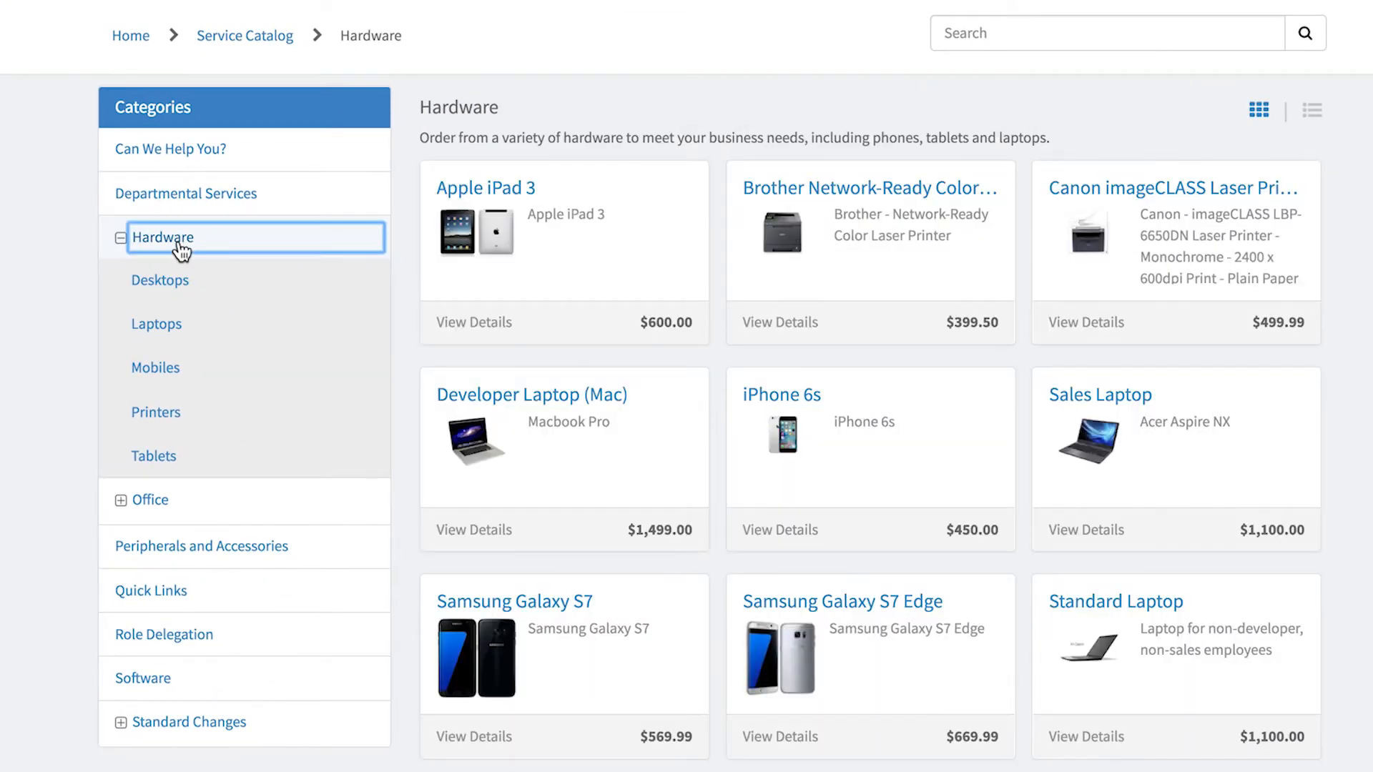
Load more items in the Hardware category and look through the extended item list
scroll(182, 252, "down", 1)
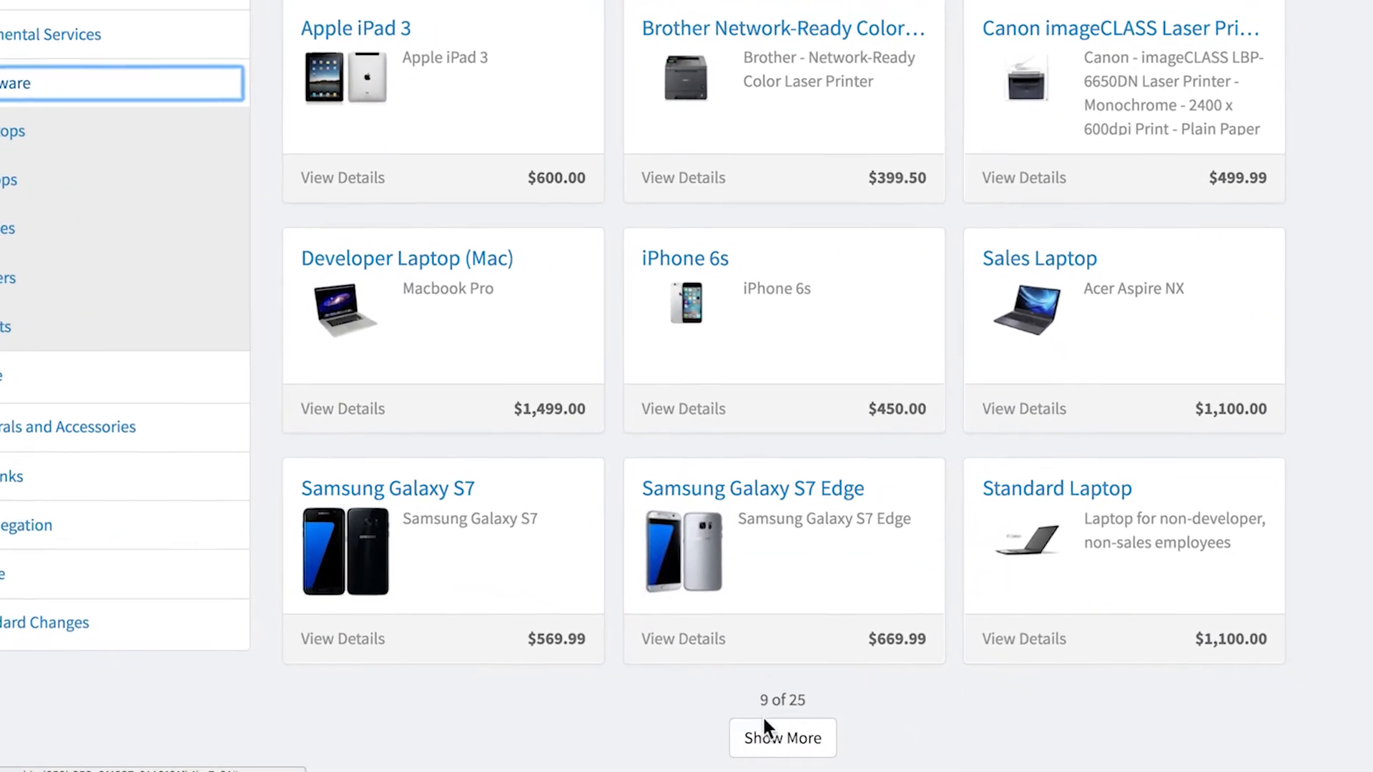
left_click(763, 724)
scroll(765, 742, "down", 2)
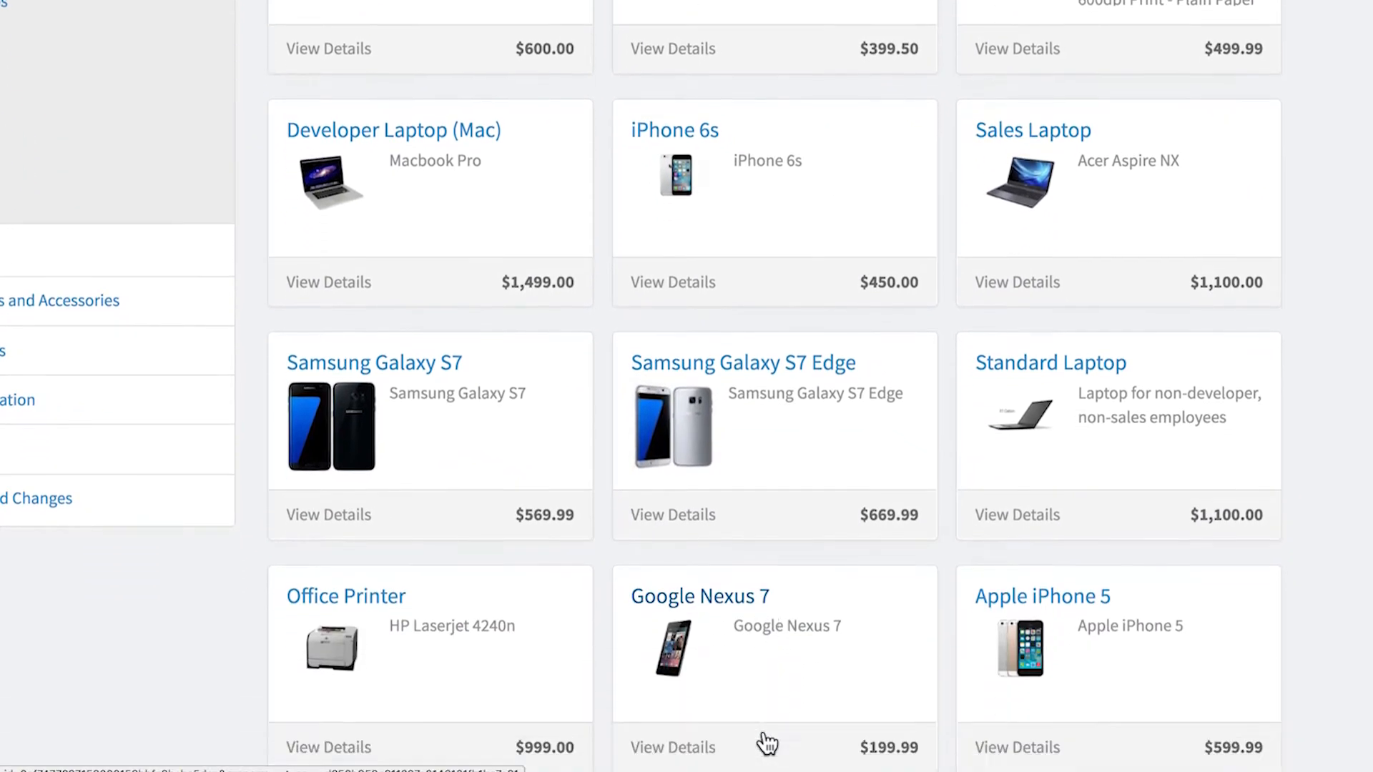
scroll(768, 744, "down", 8)
scroll(763, 735, "up", 10)
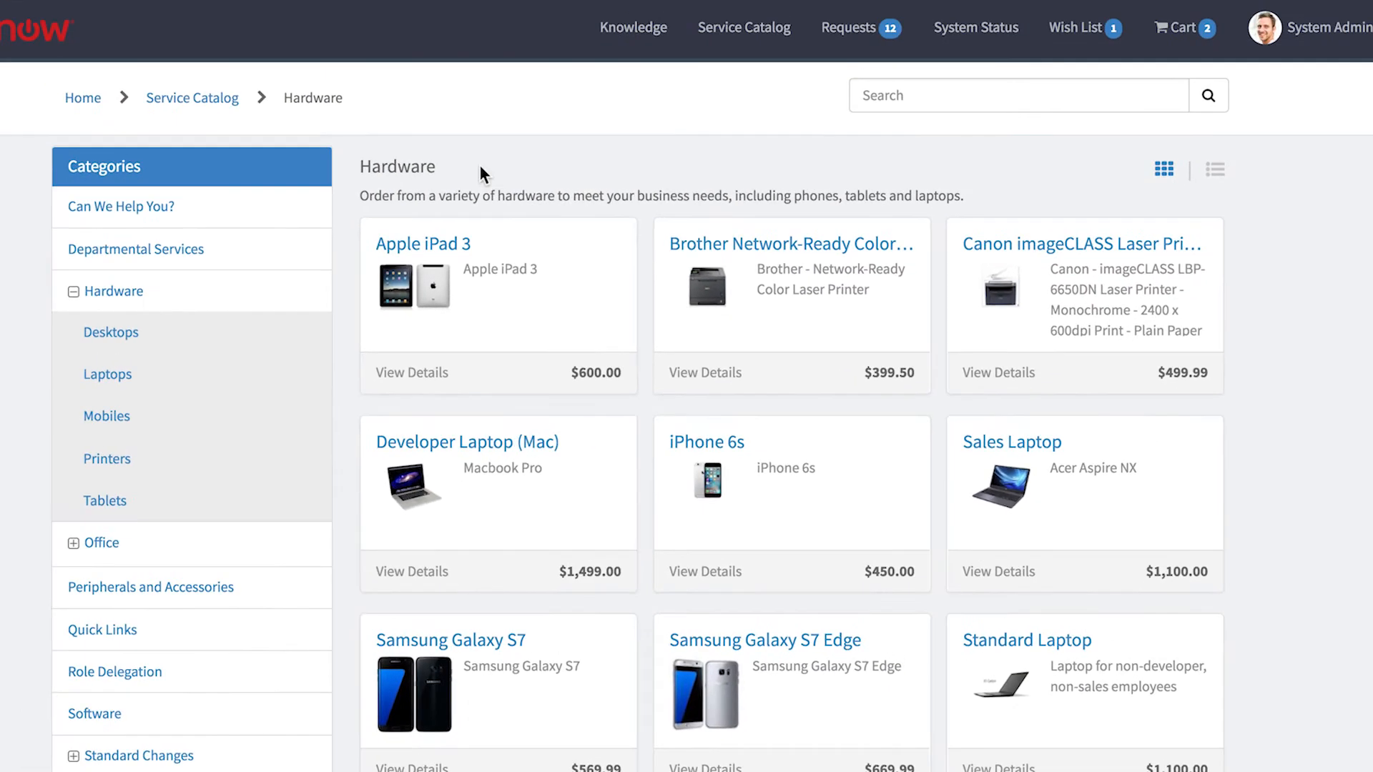
Review the Catalog Category widget's instance options, including items per page and Show items from Child Categories, and close them without saving
right_click(408, 11, "ctrl")
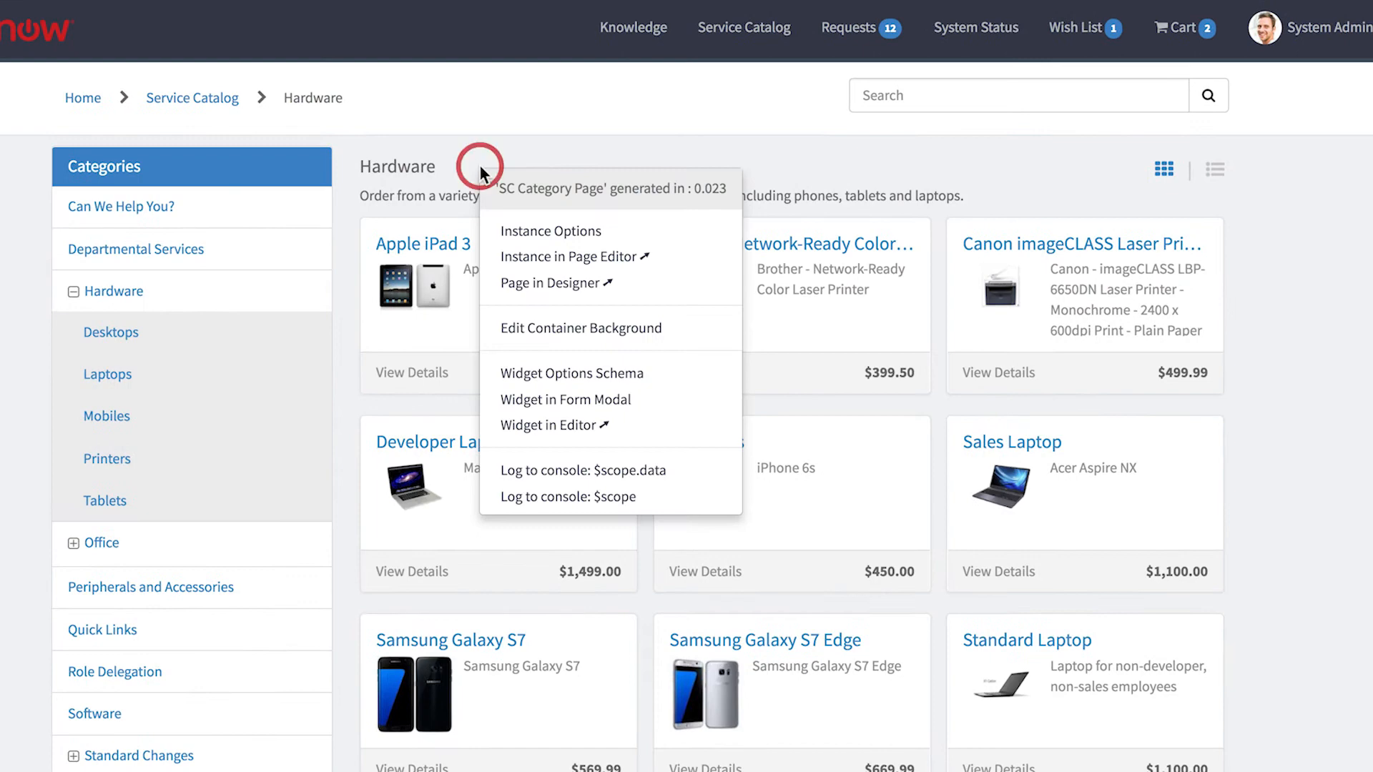
left_click(496, 227)
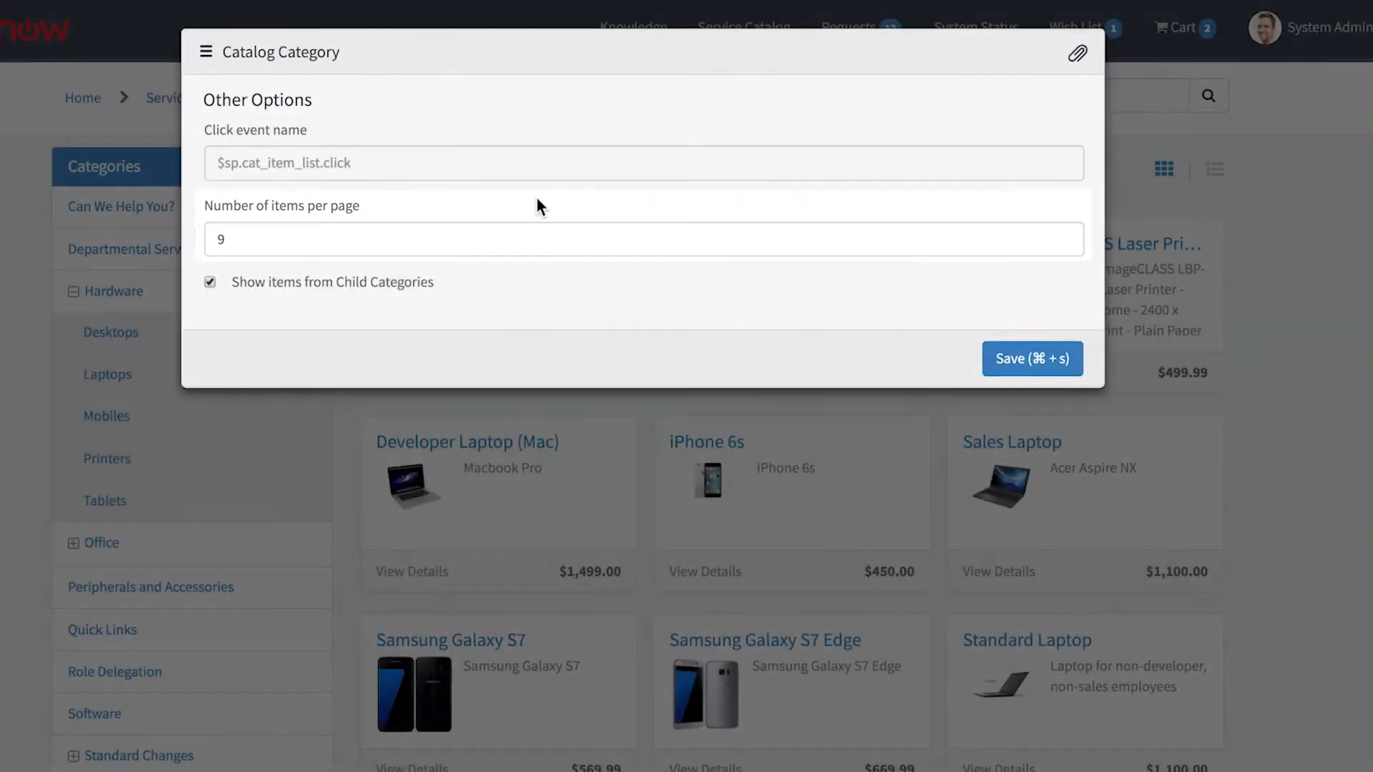
mouse_move(341, 332)
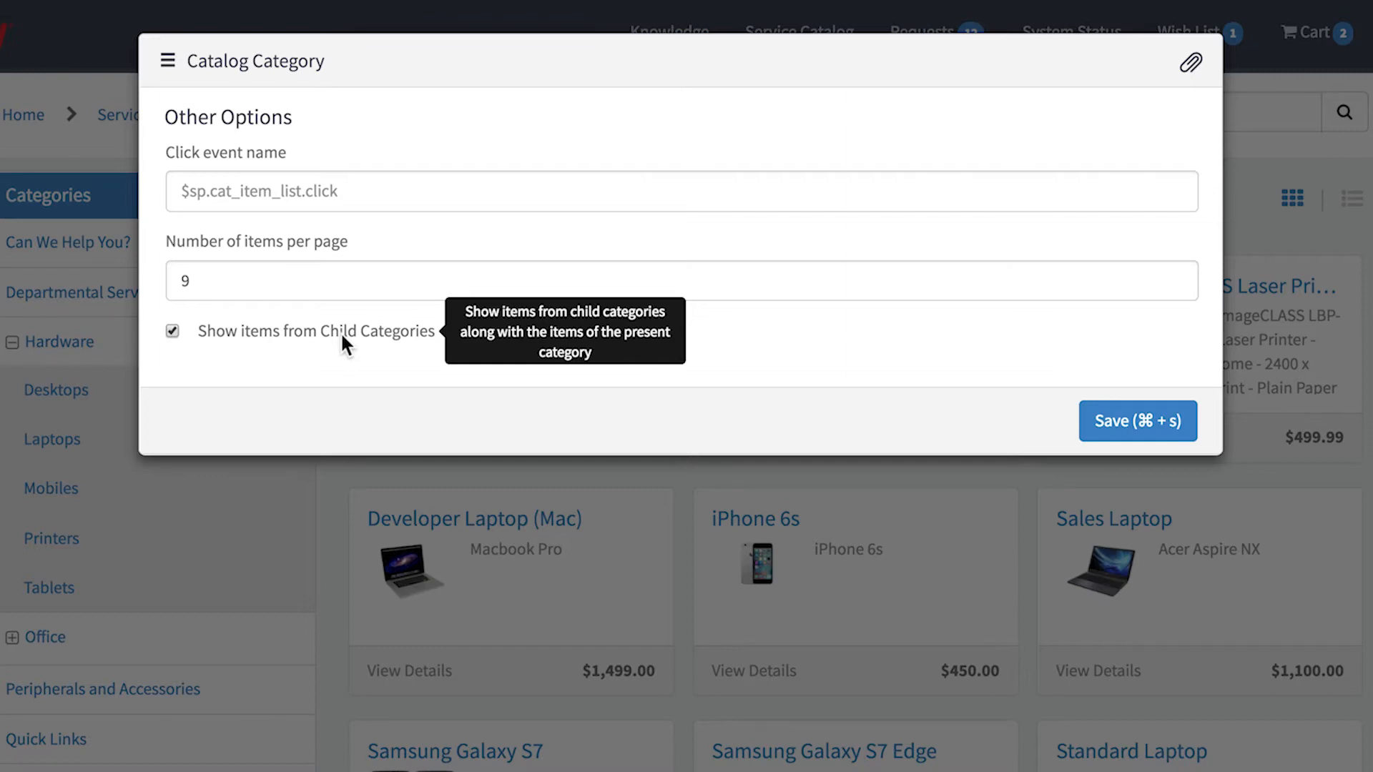
left_click(137, 438)
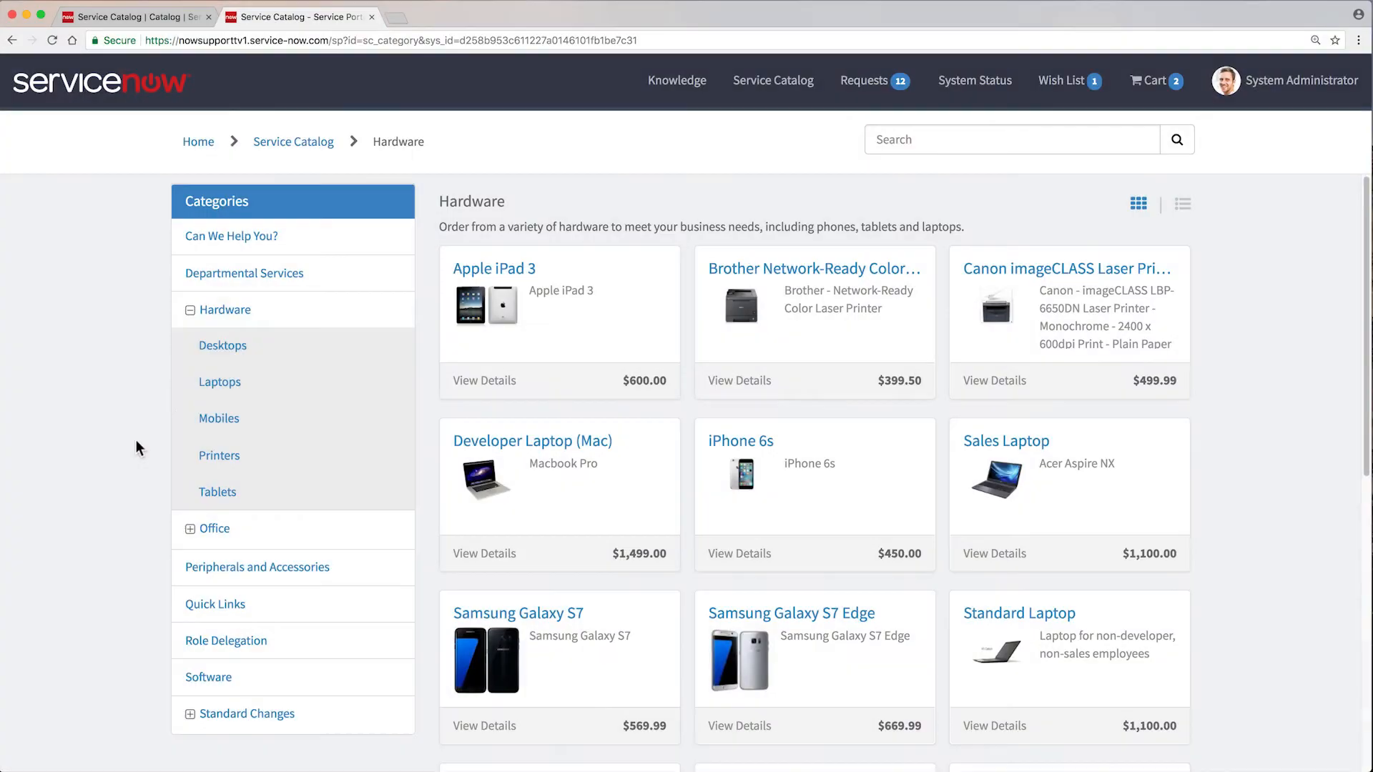
Review the Categories widget's instance options, including the Category Layout choices and Omit badges, and close them without saving
right_click(304, 206, "ctrl")
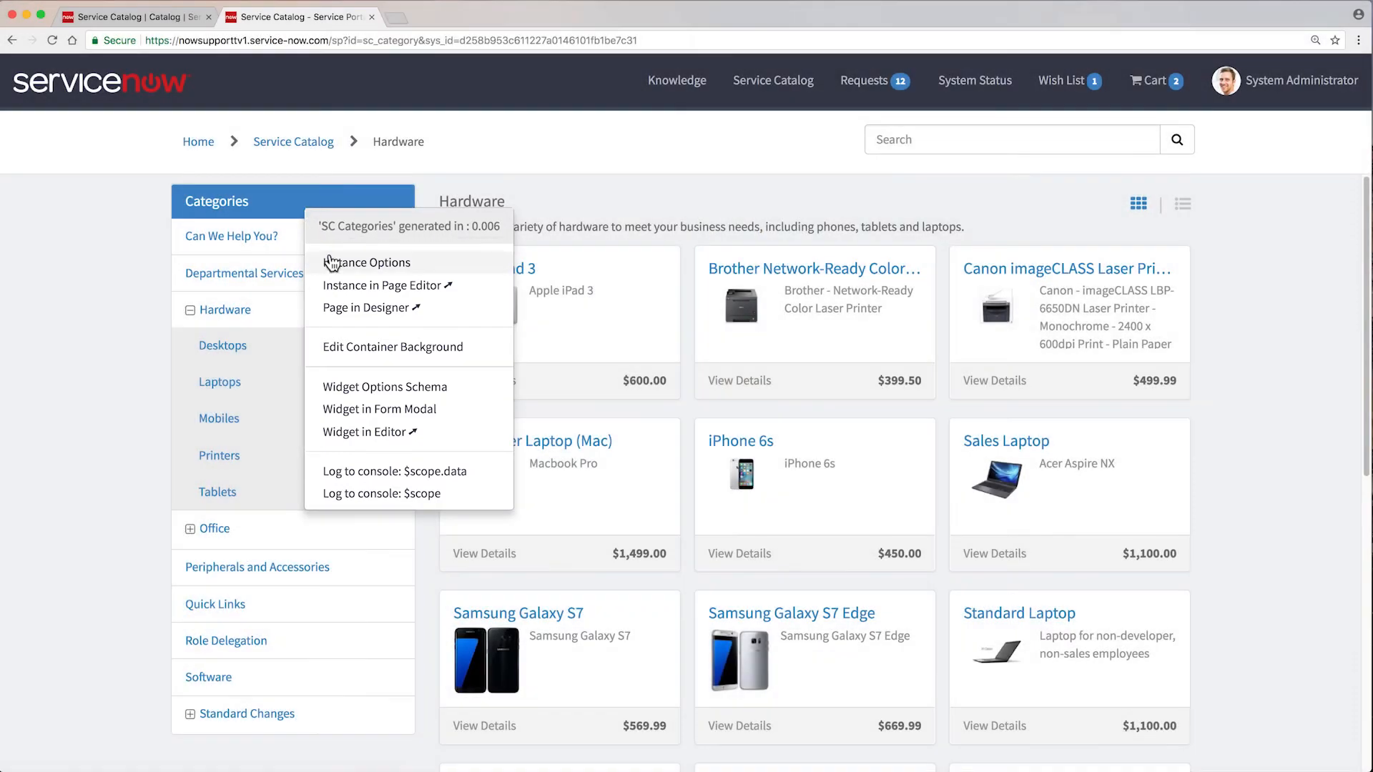
left_click(330, 264)
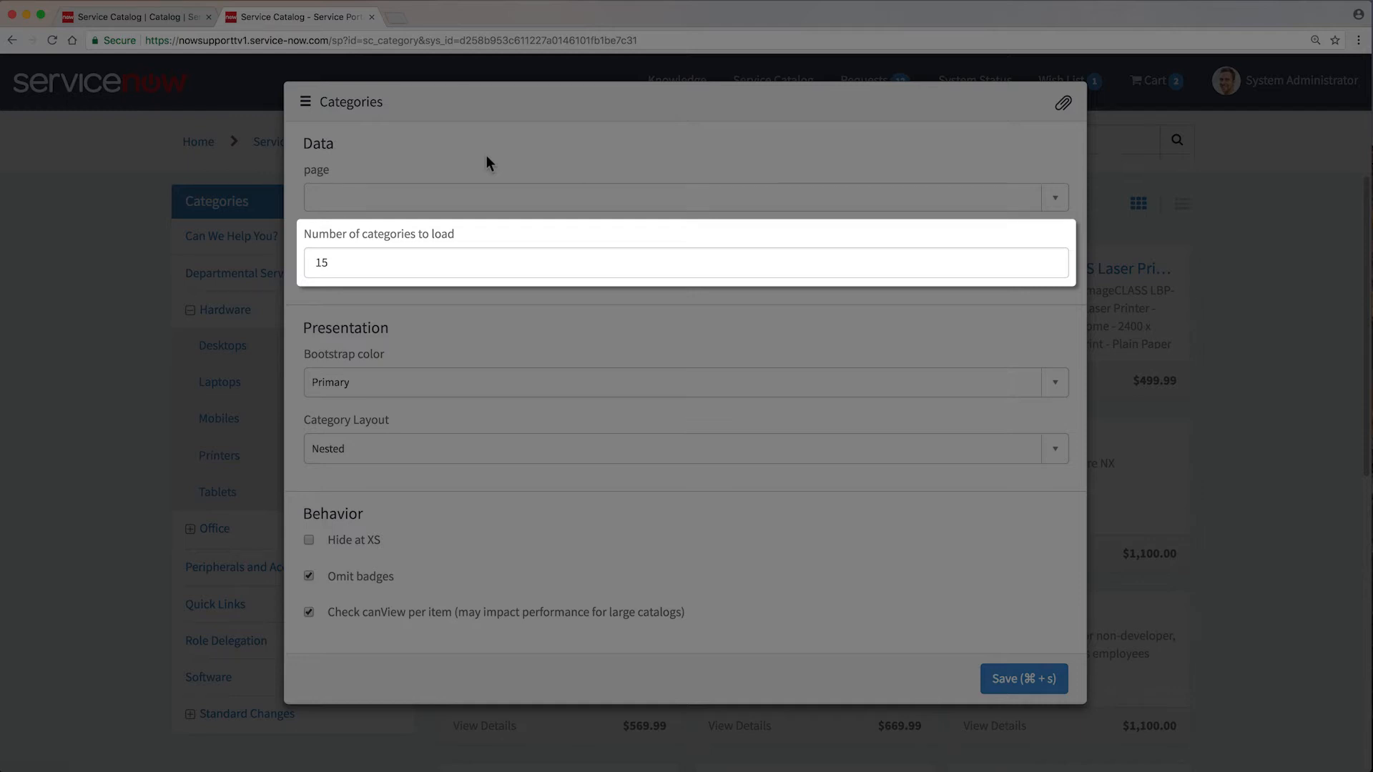
type("6")
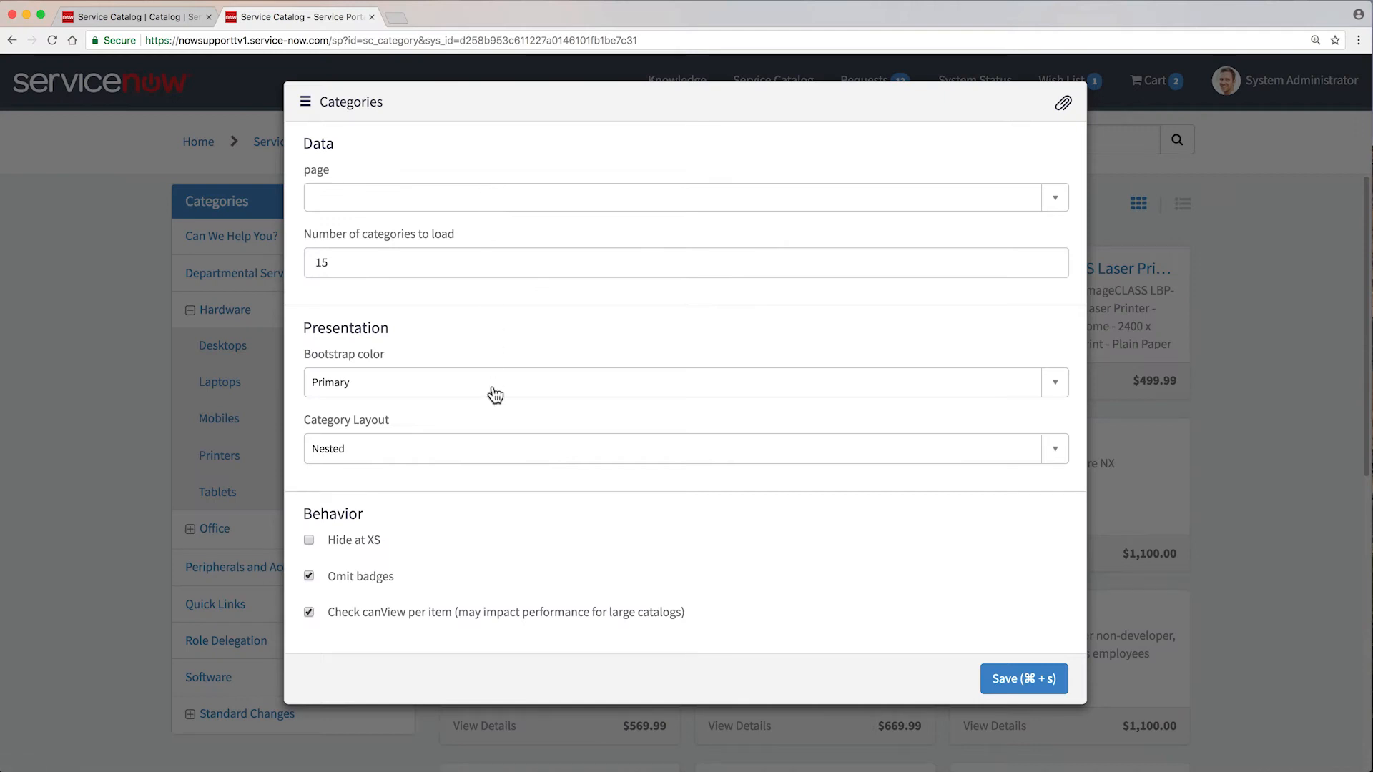
left_click(494, 444)
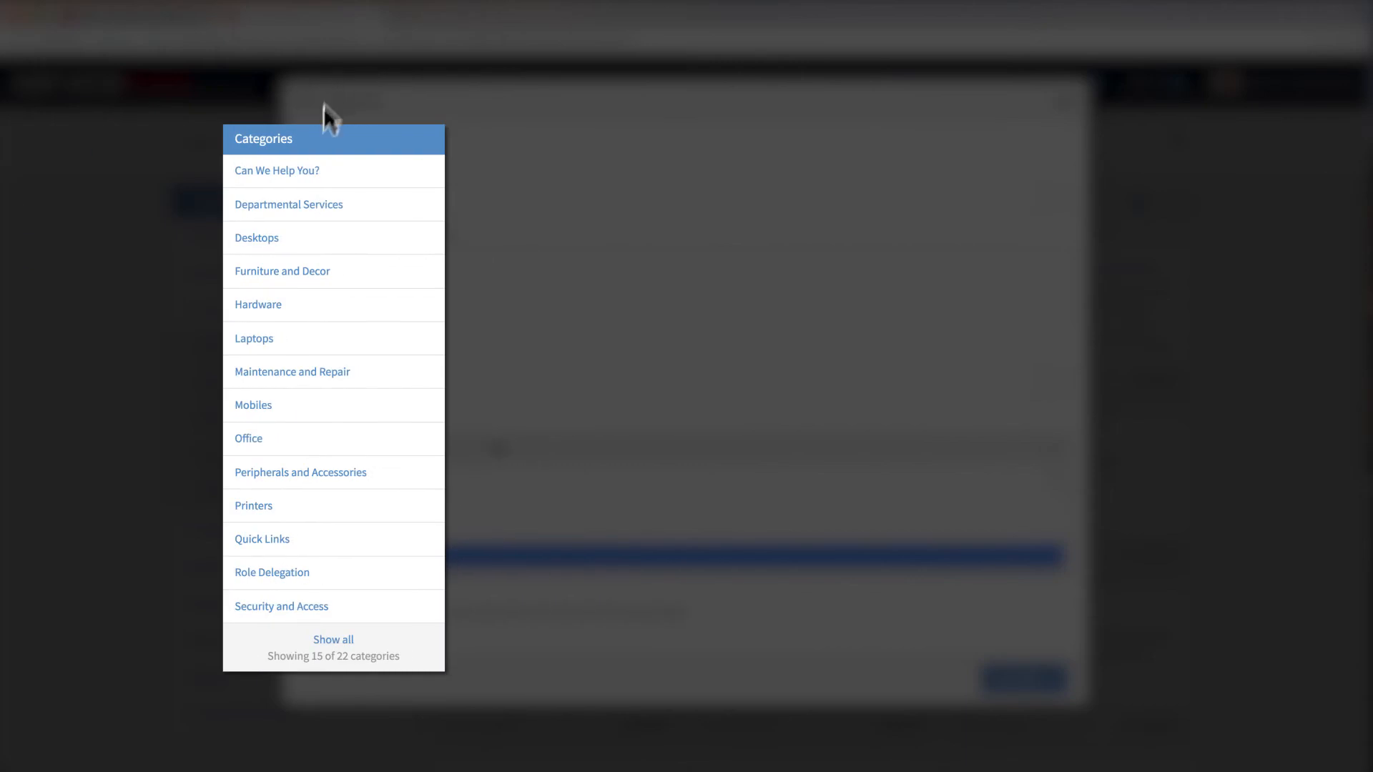
left_click(271, 303)
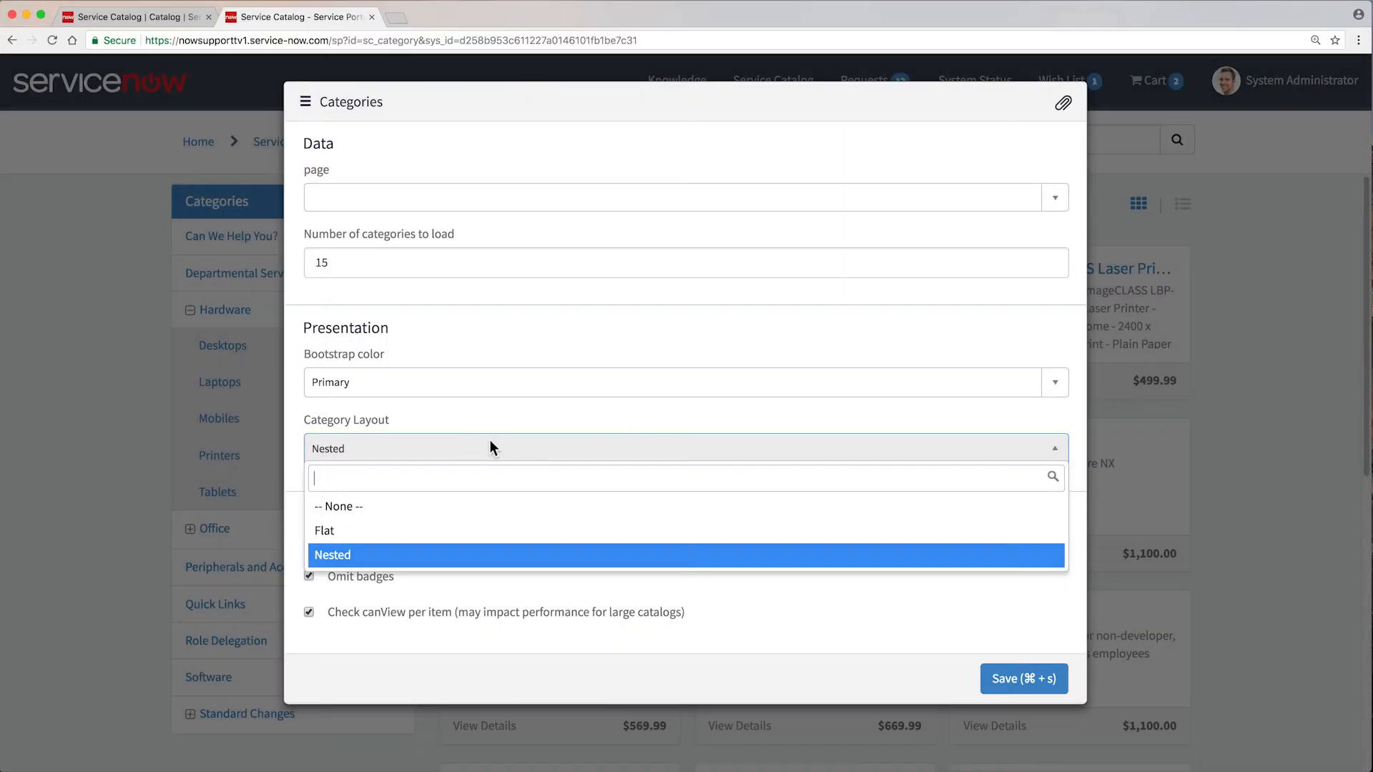
left_click(158, 492)
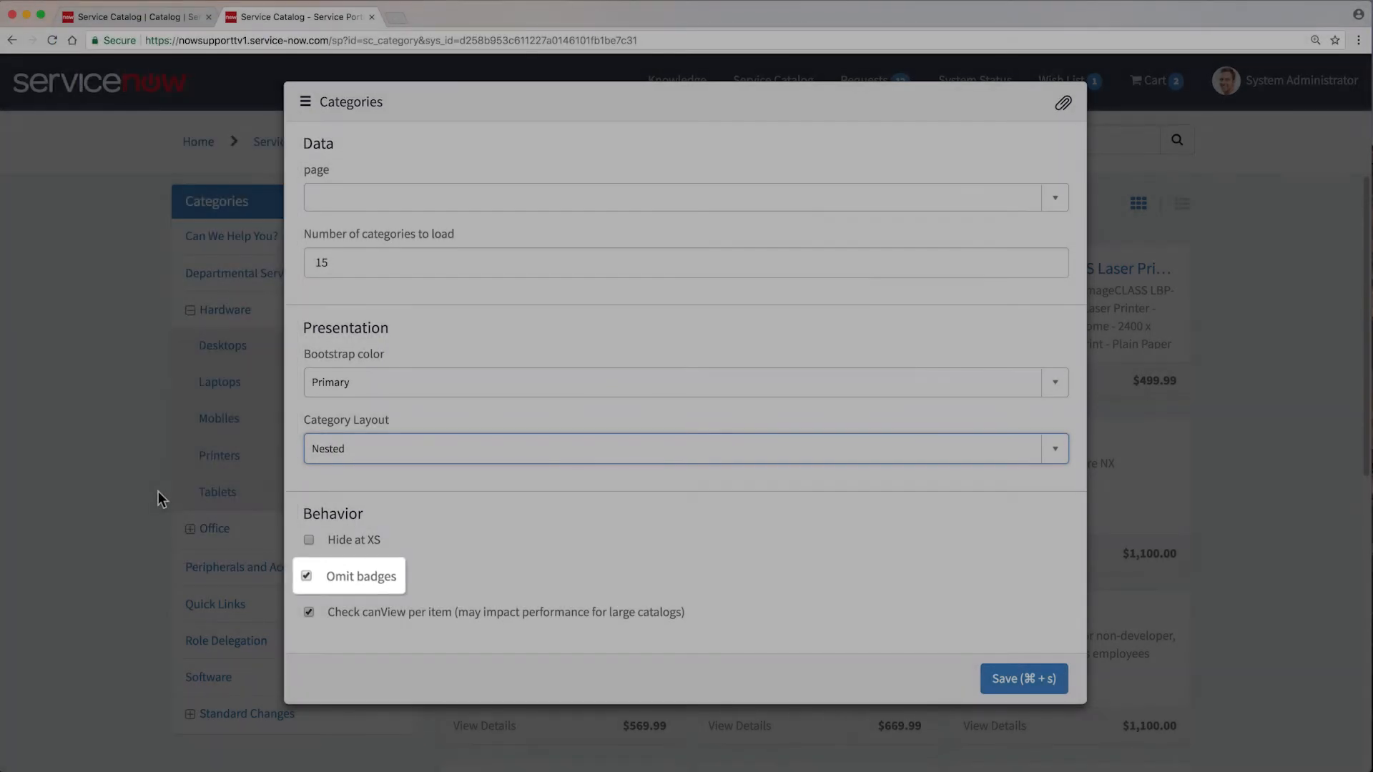
left_click(157, 491)
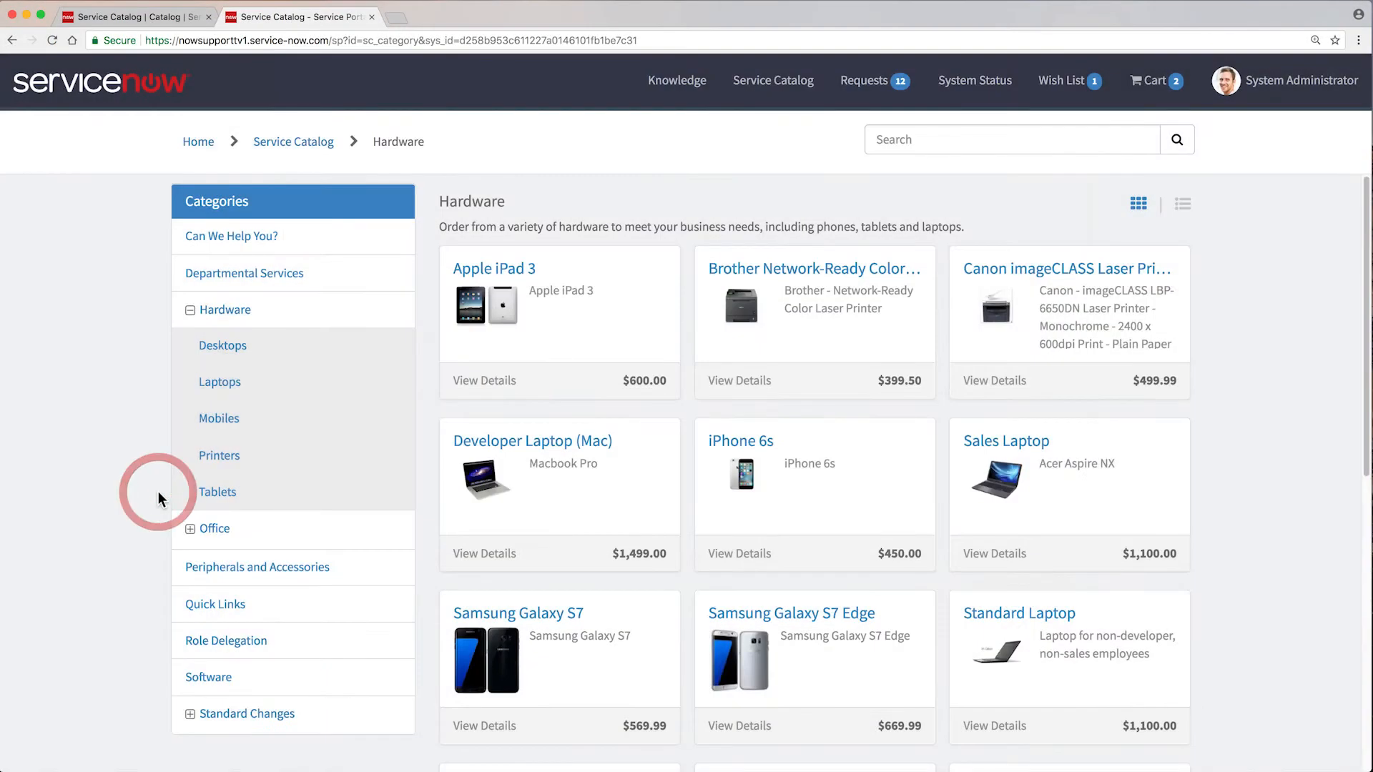
Open the Packaging and Shipping item in the Office category and look over its description and order form
left_click(209, 528)
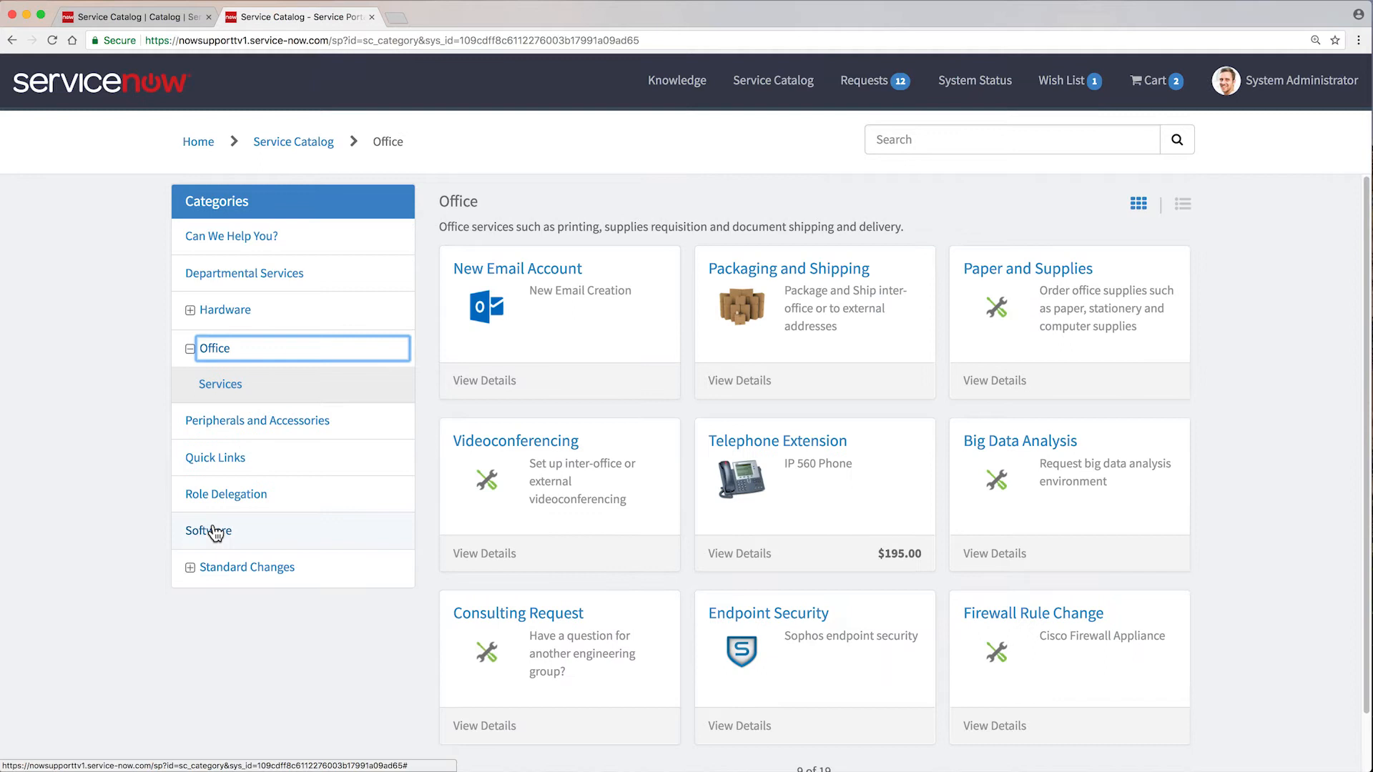
left_click(742, 307)
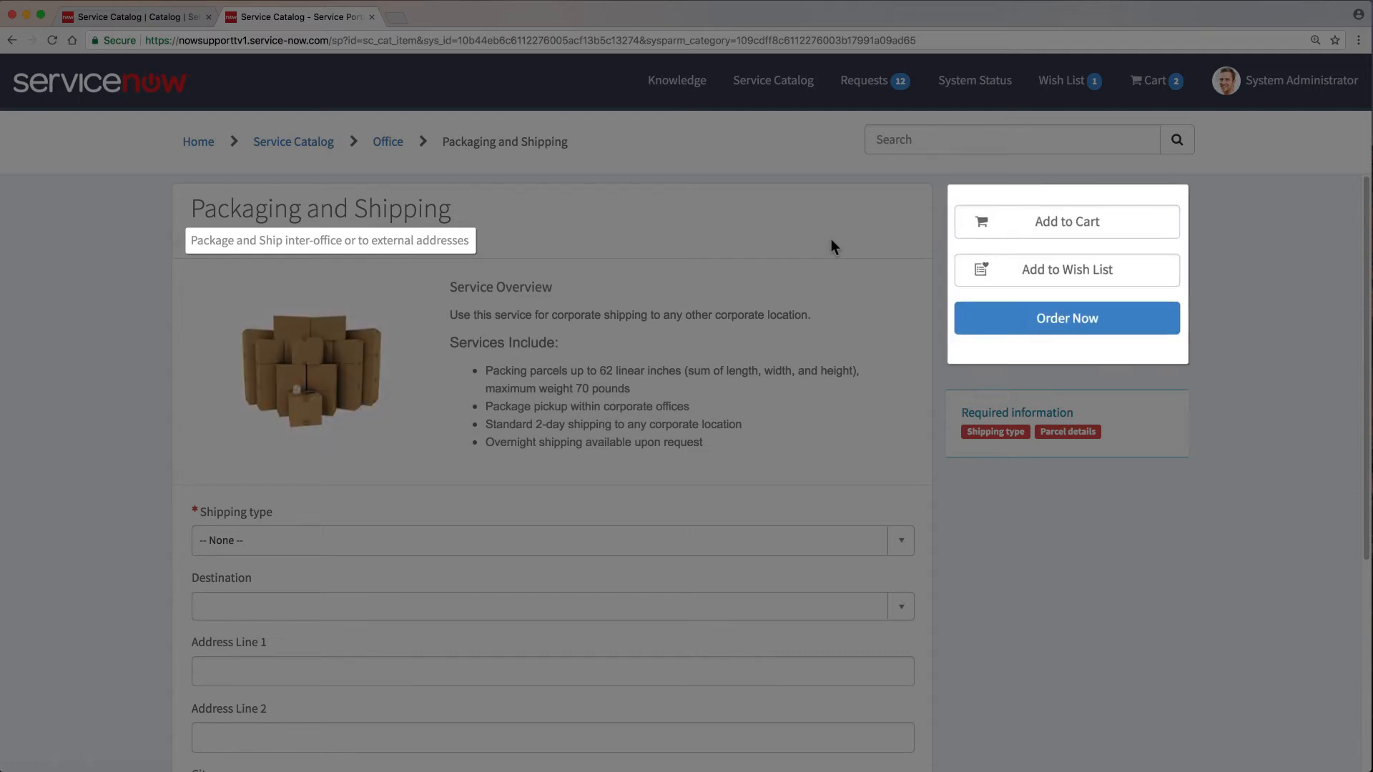
scroll(831, 246, "down", 5)
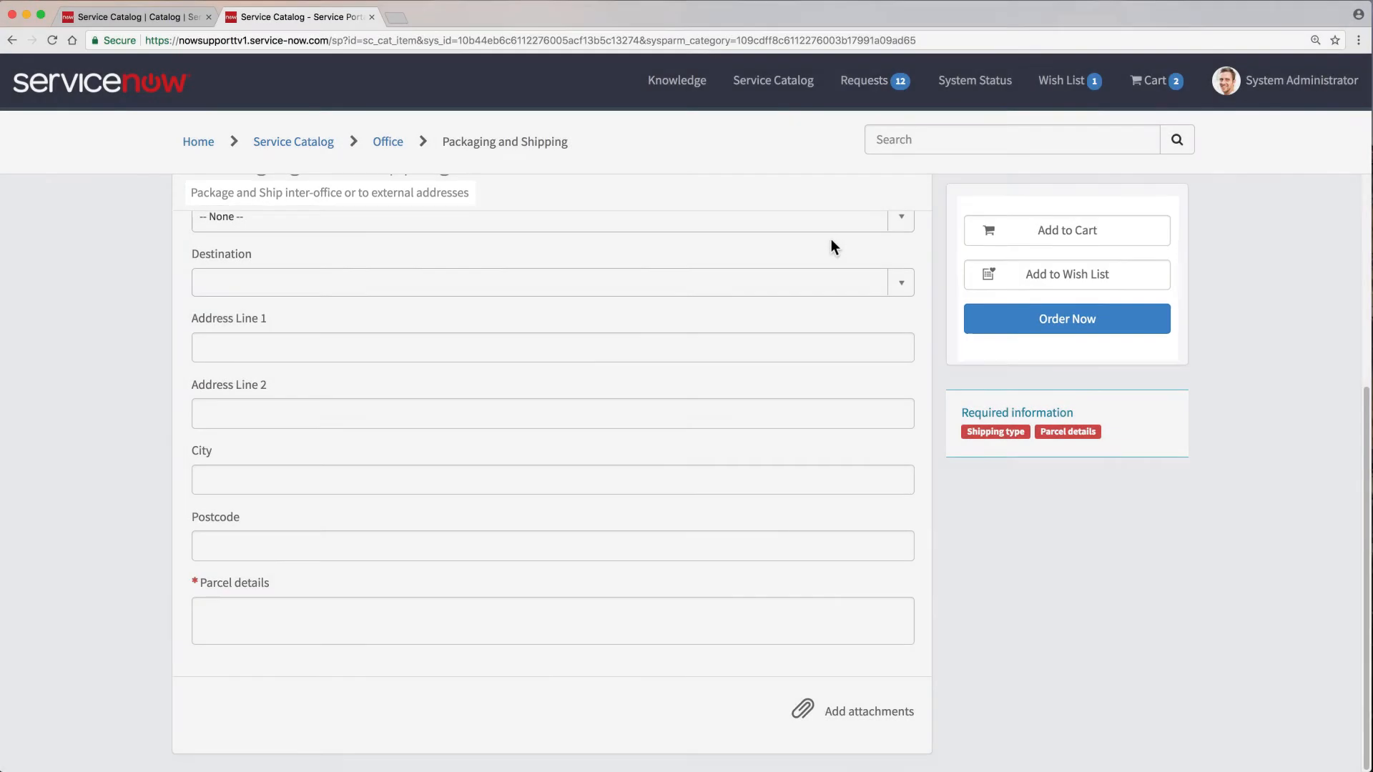
scroll(831, 241, "up", 5)
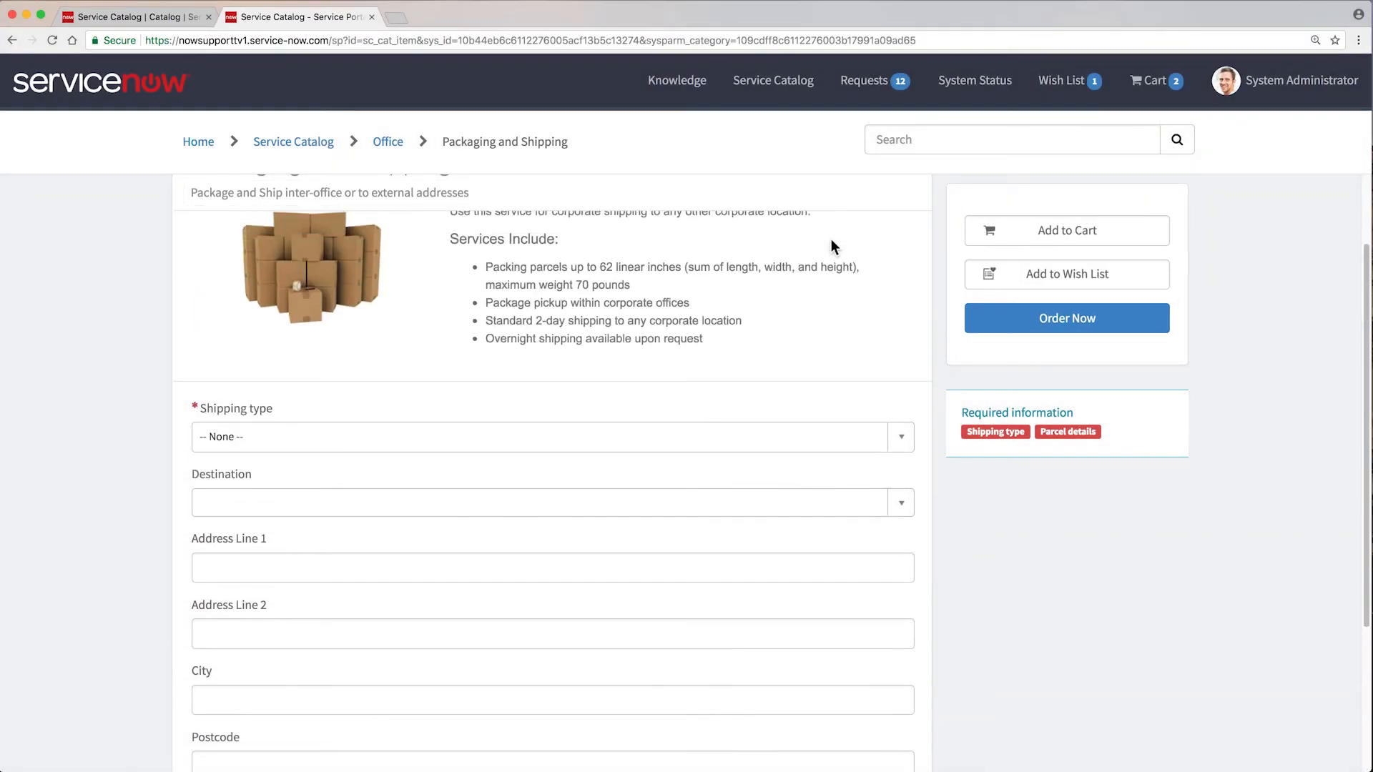
In the SC Catalog Item instance options, try toggling Show Add Cart Button, Show Add/Update Wish List buttons and Order Item Section On Top
right_click(490, 208)
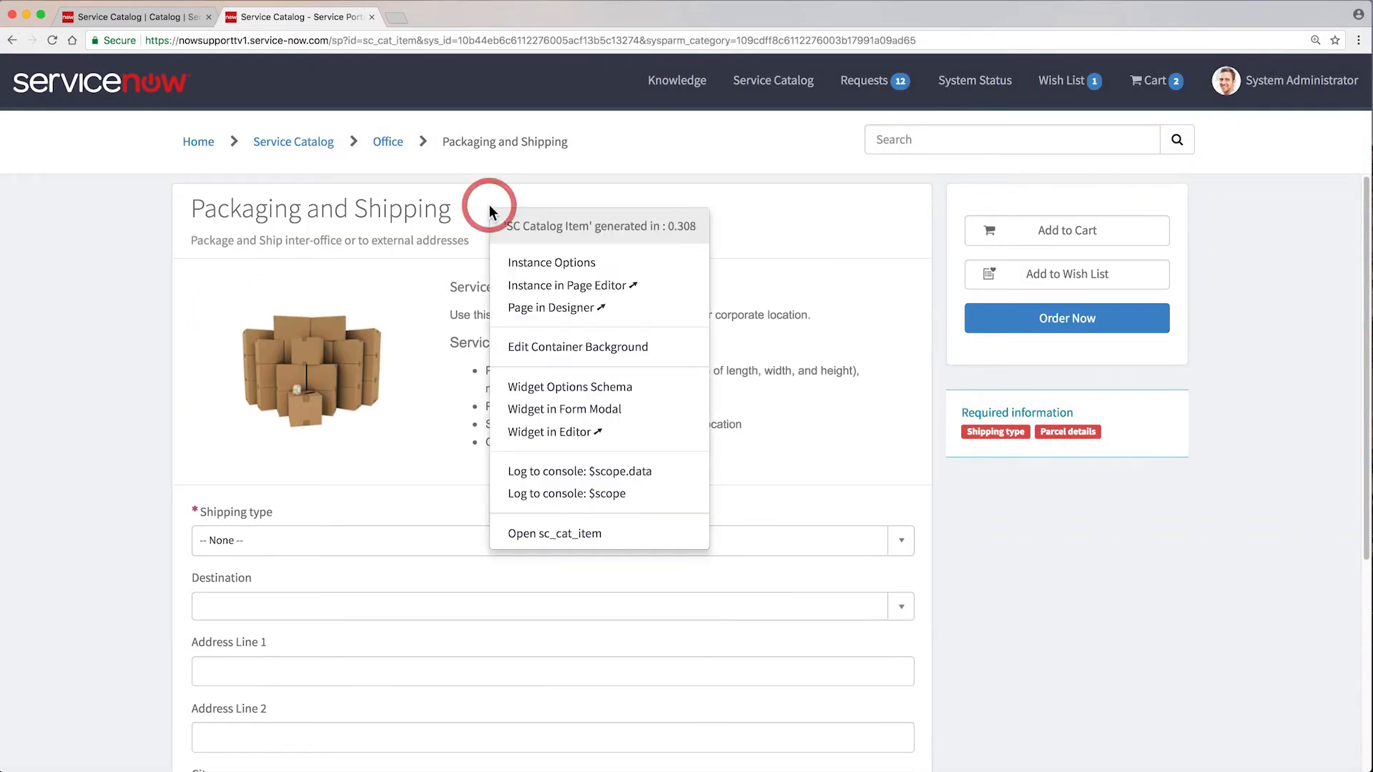
left_click(522, 263)
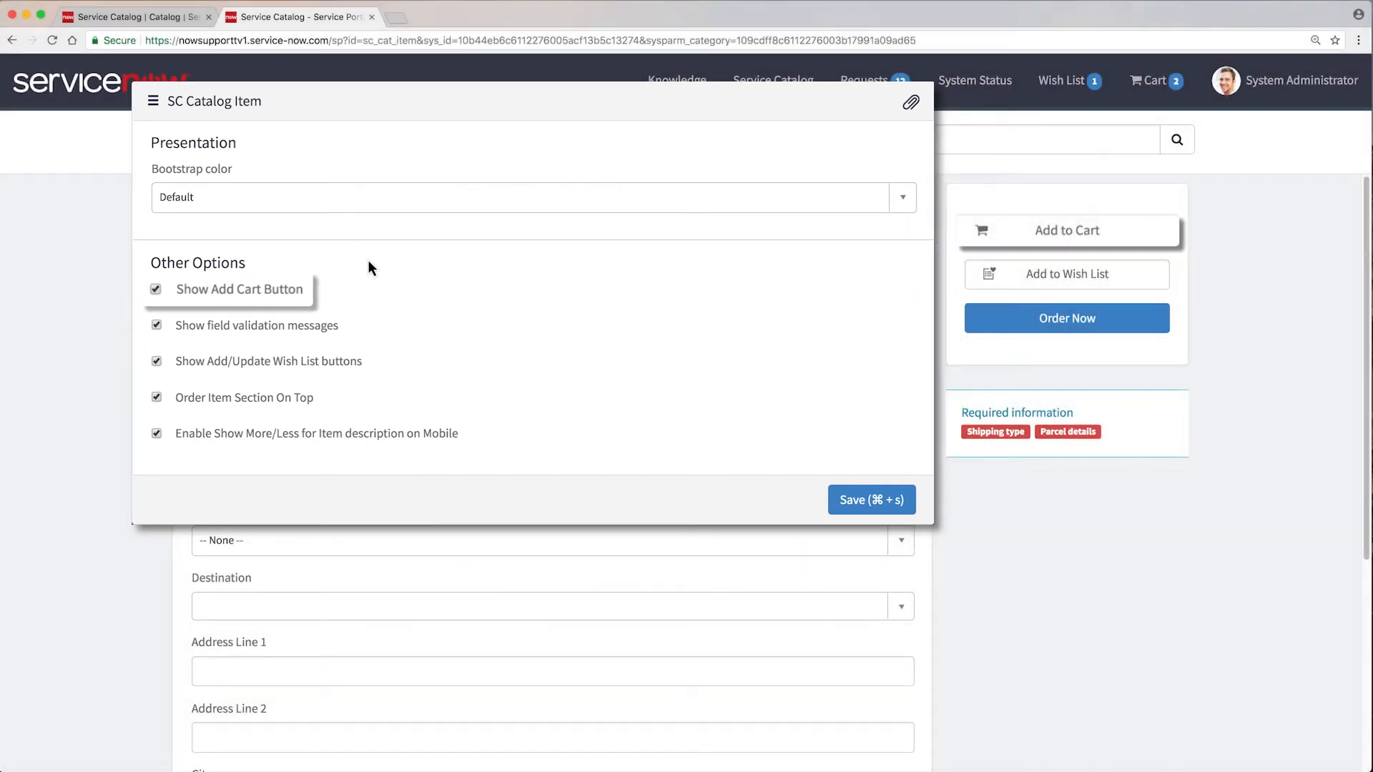
left_click(156, 289)
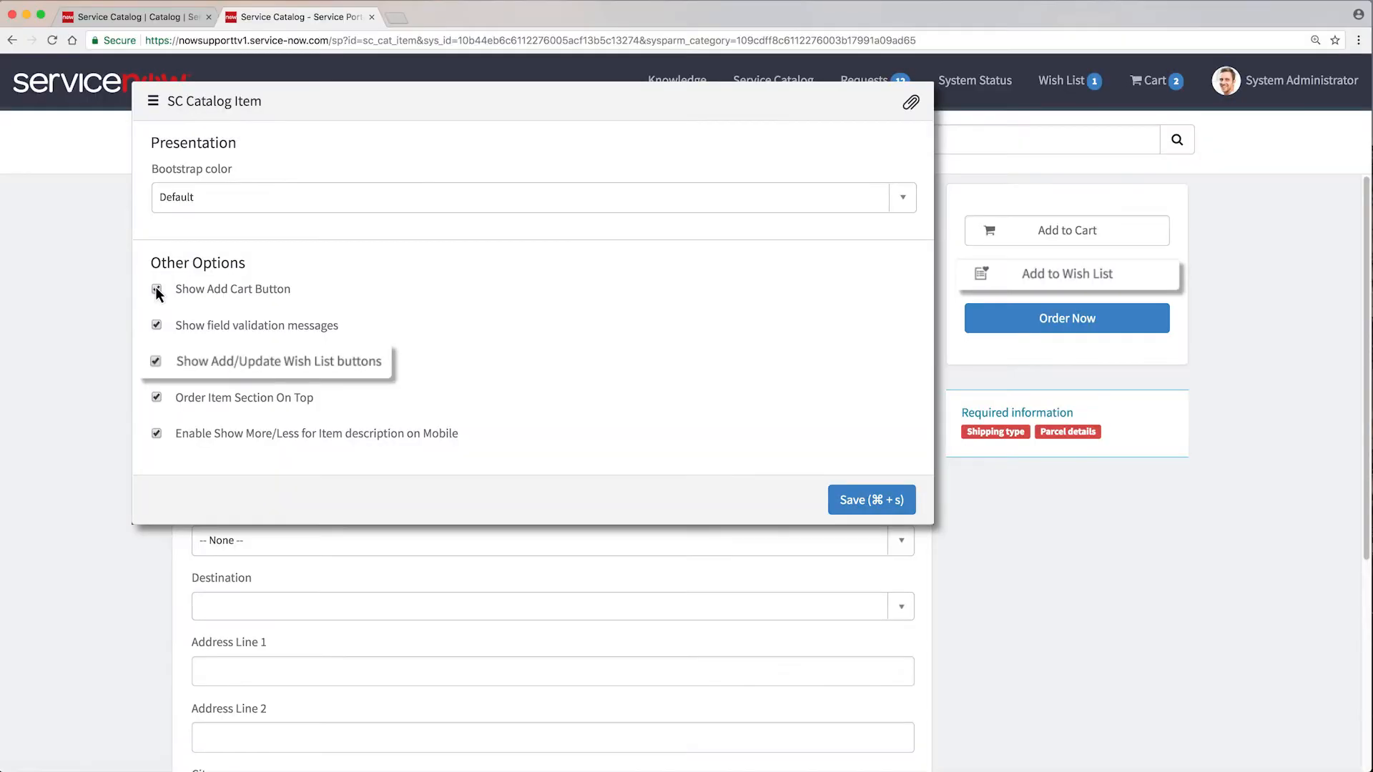
left_click(156, 362)
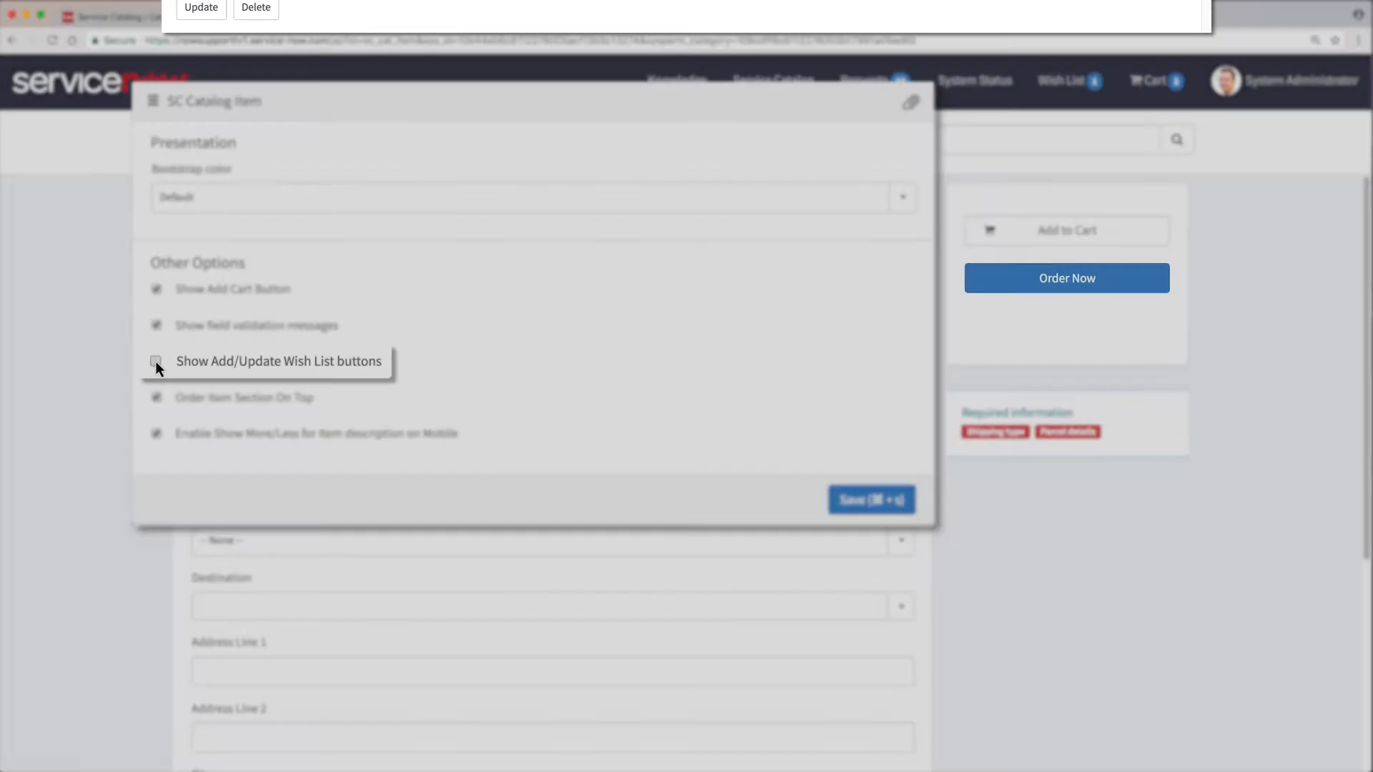
left_click(156, 362)
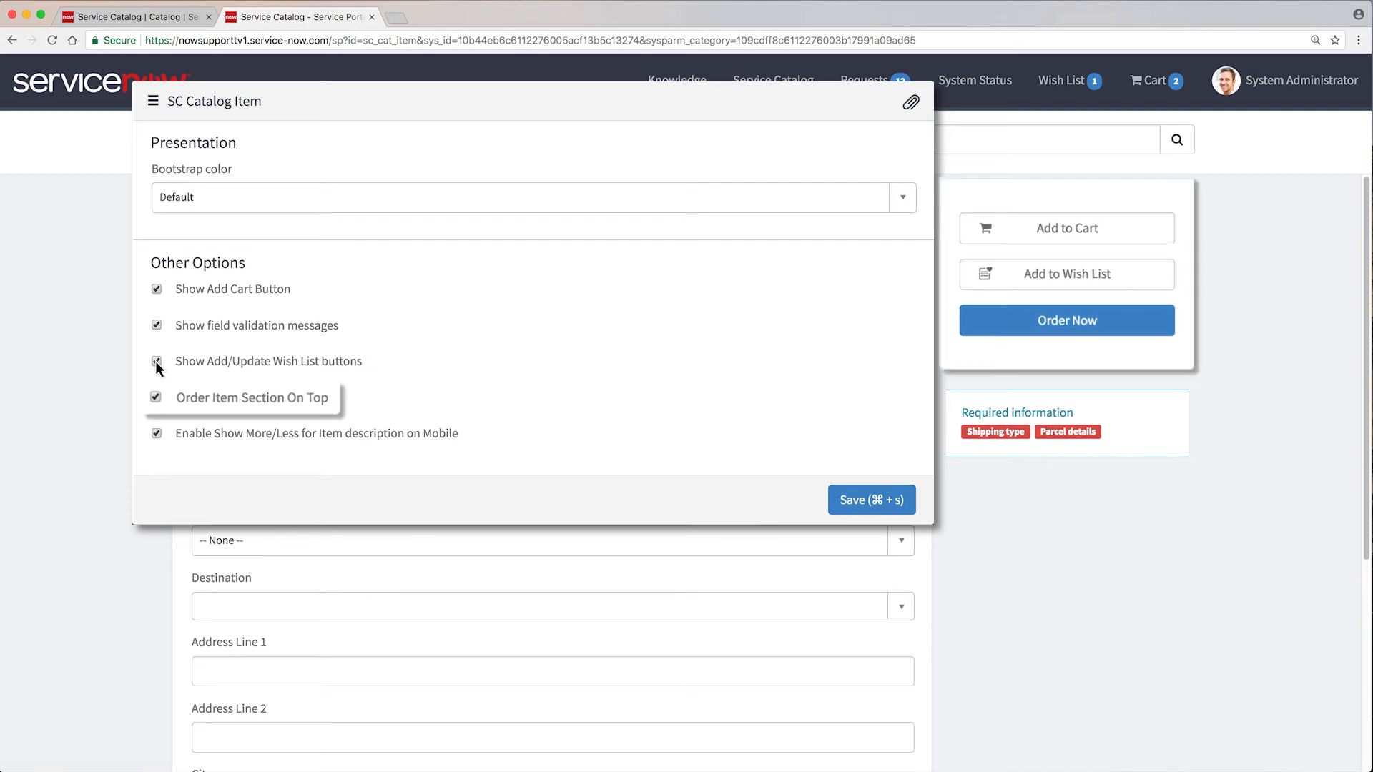
left_click(156, 397)
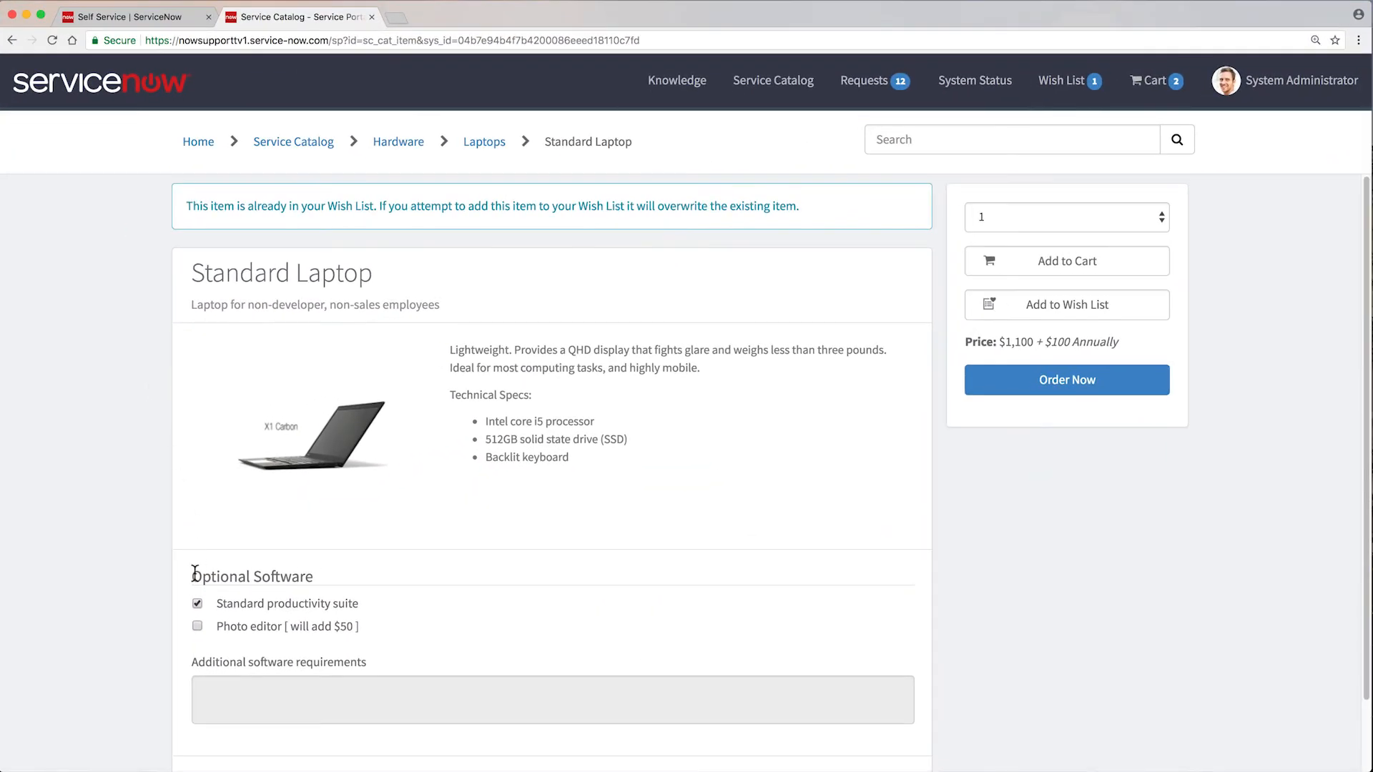
Add the Photo editor option to the Standard Laptop, then browse the Request for choices in its order confirmation and cancel the checkout
left_click(197, 626)
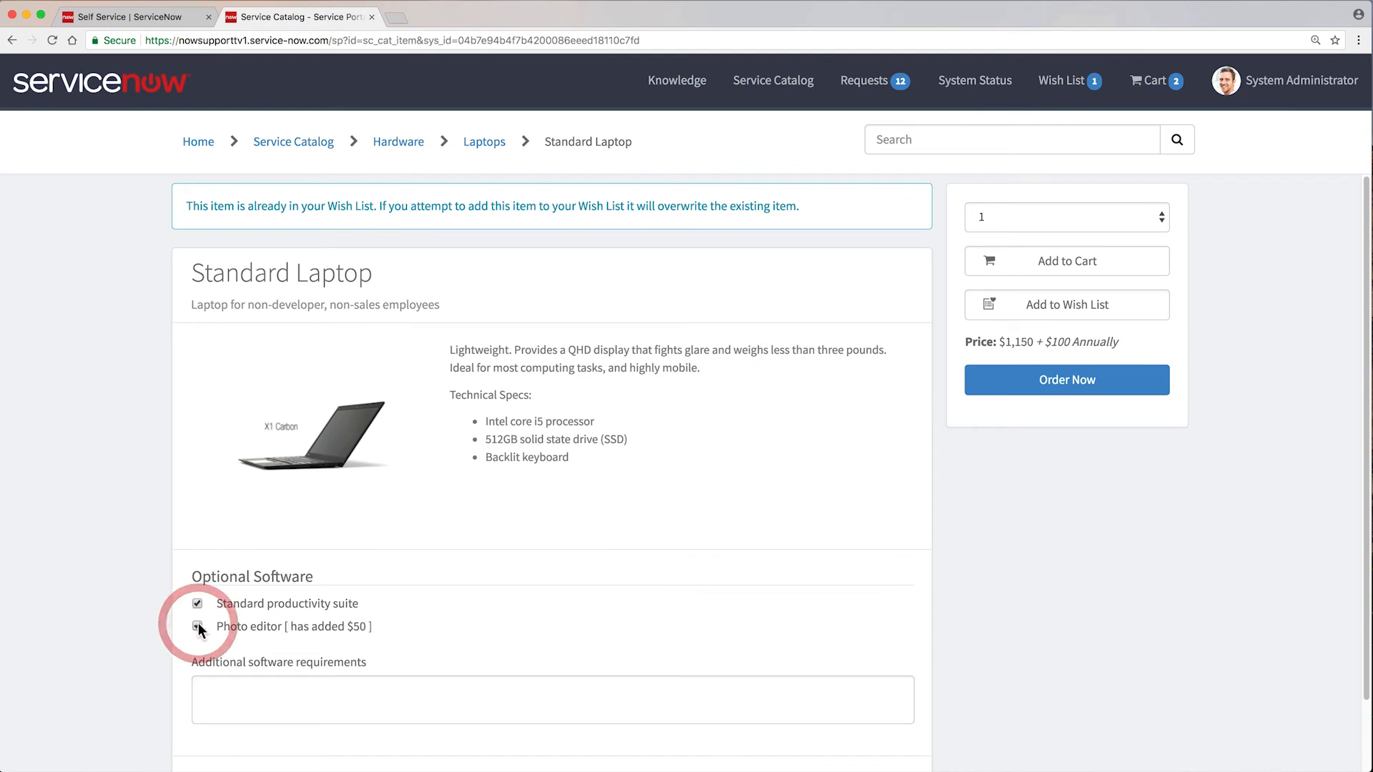
left_click(1044, 386)
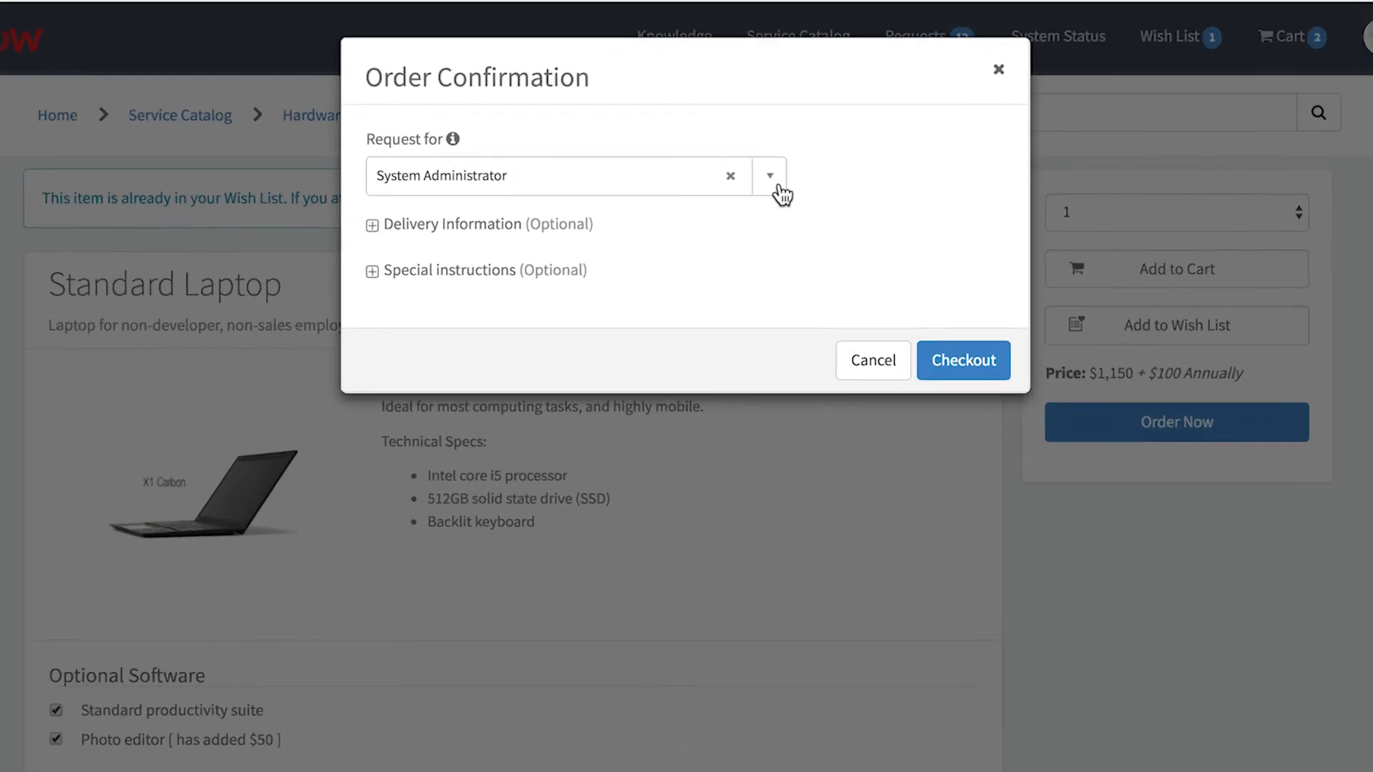
left_click(772, 179)
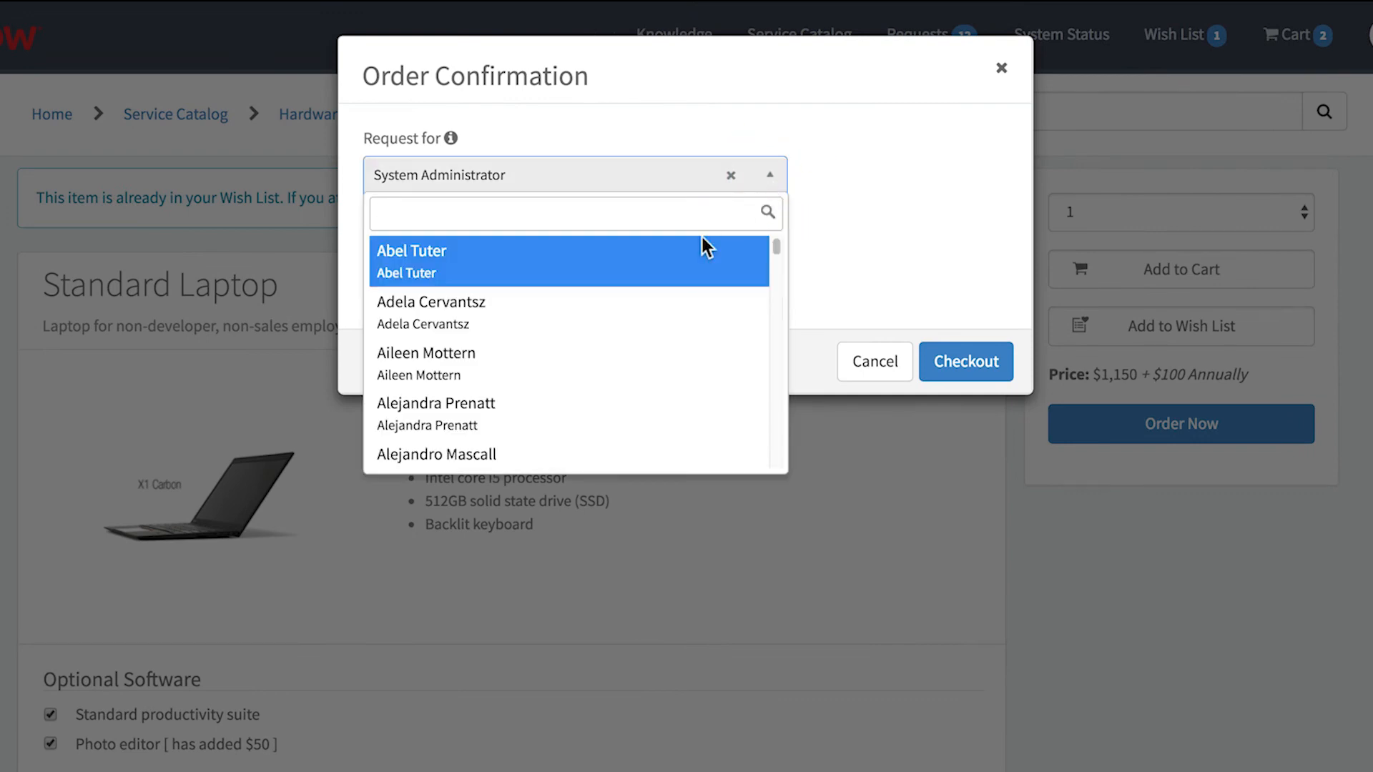
scroll(673, 266, "down", 5)
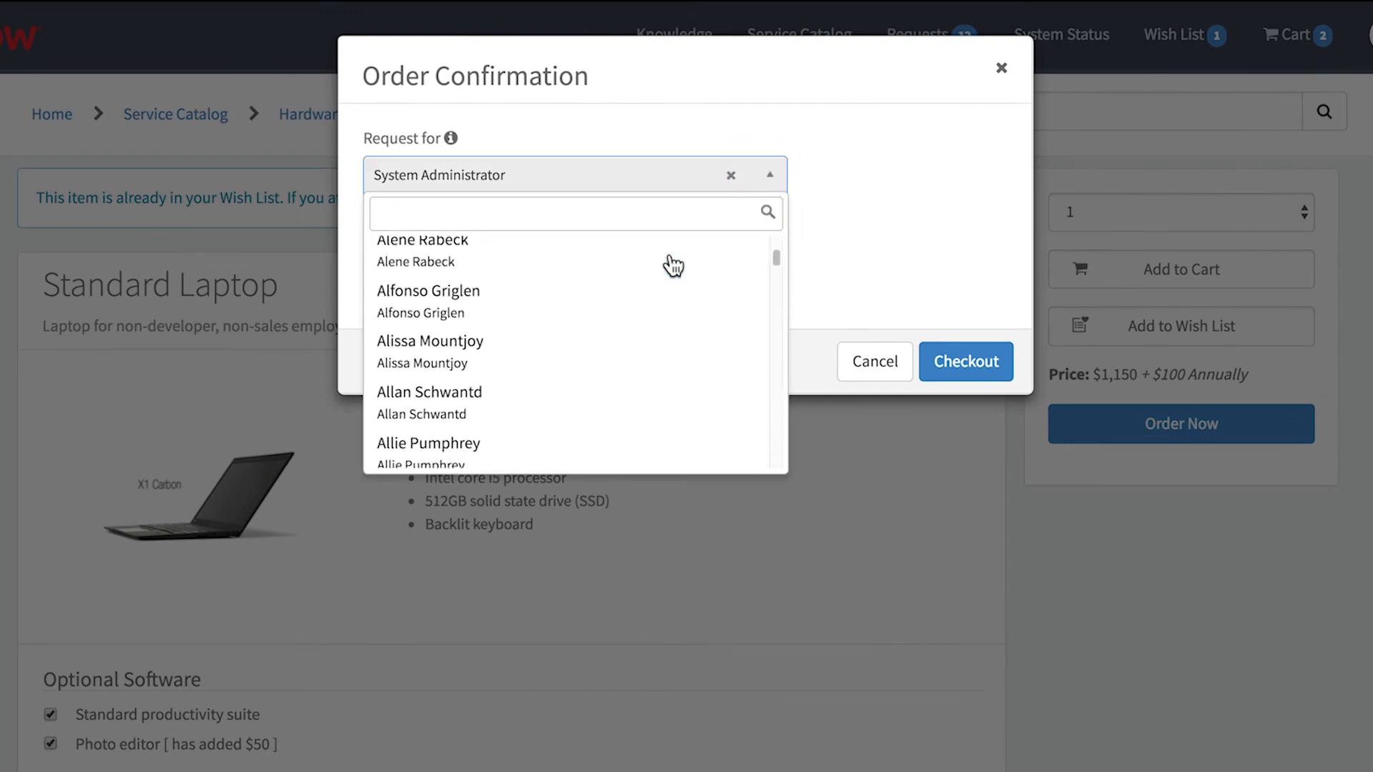
scroll(673, 266, "down", 2)
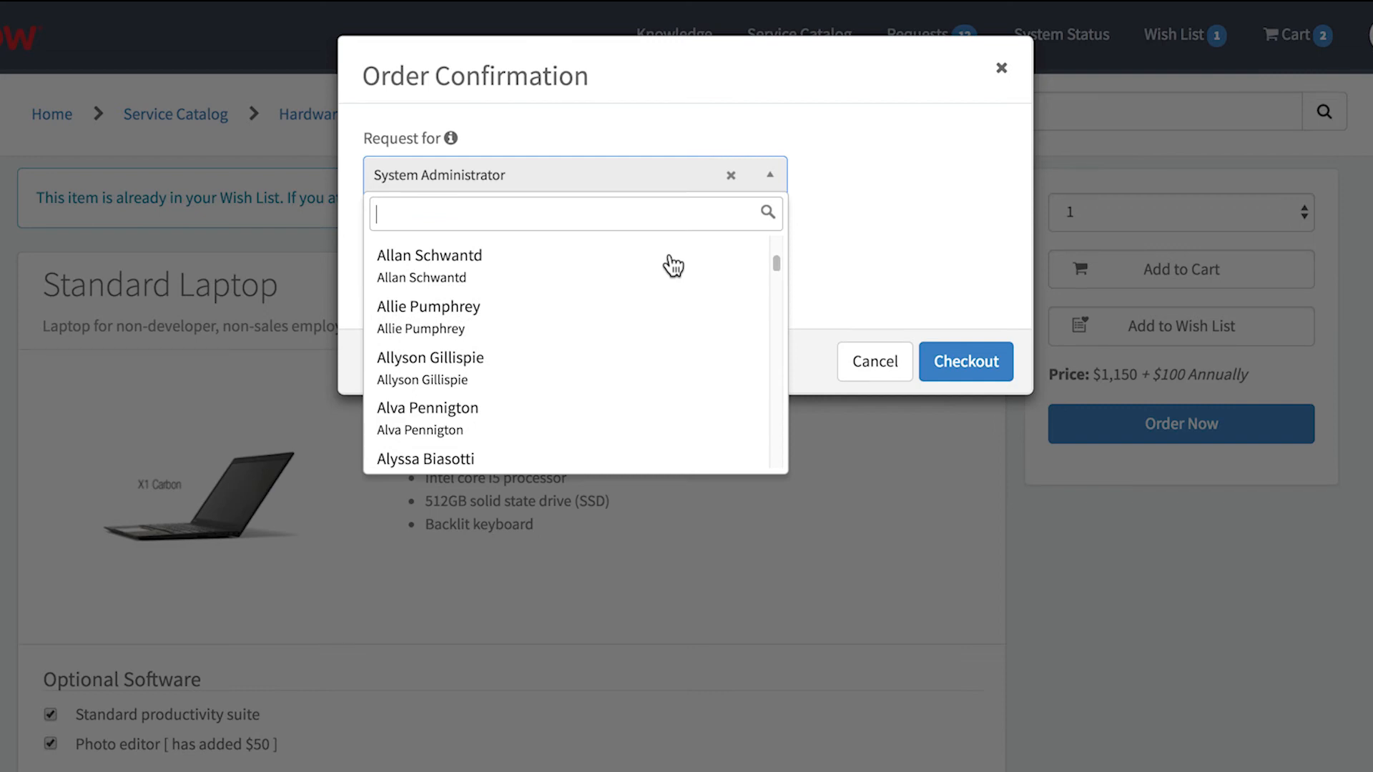
left_click(855, 360)
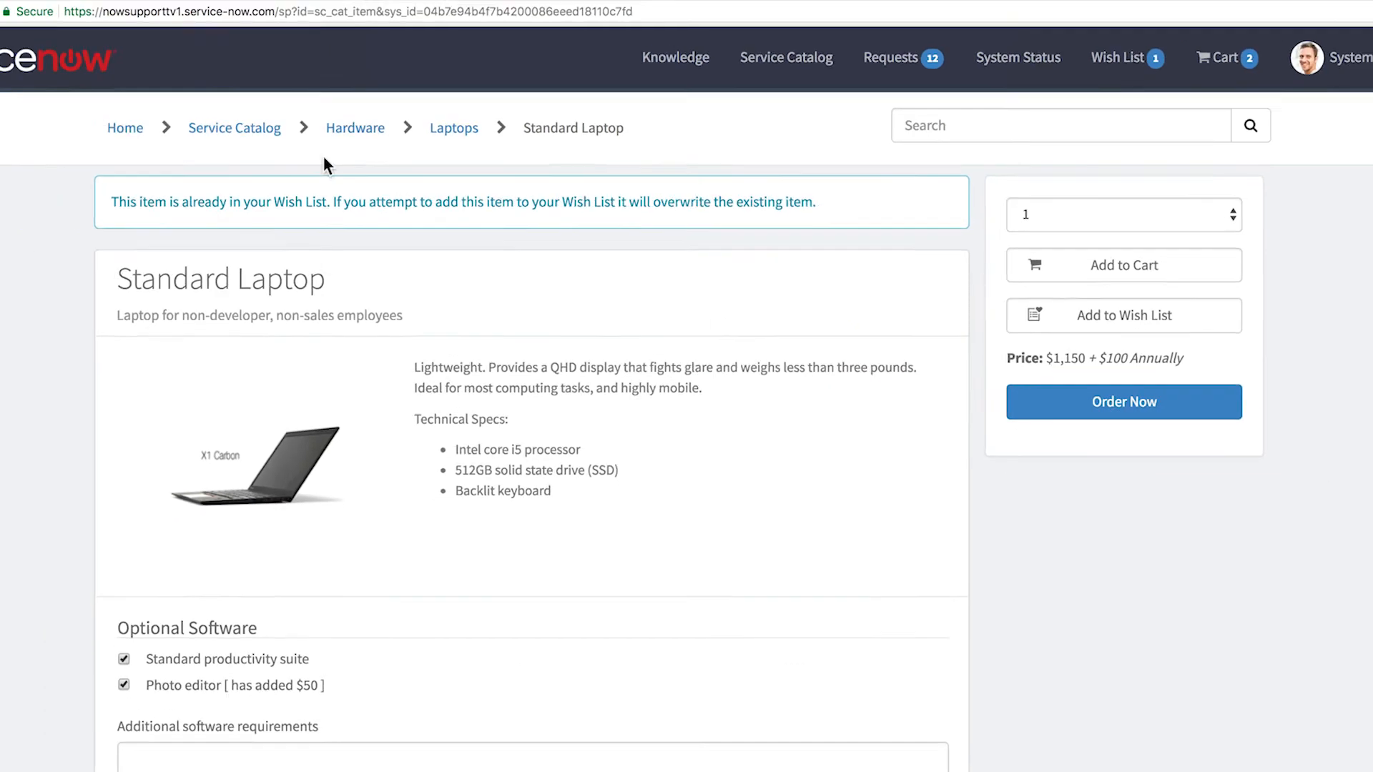
Find the Catalog Administration properties with the filter "catalog admin" and open the Cart section of Service Catalog Configuration
left_click(154, 17)
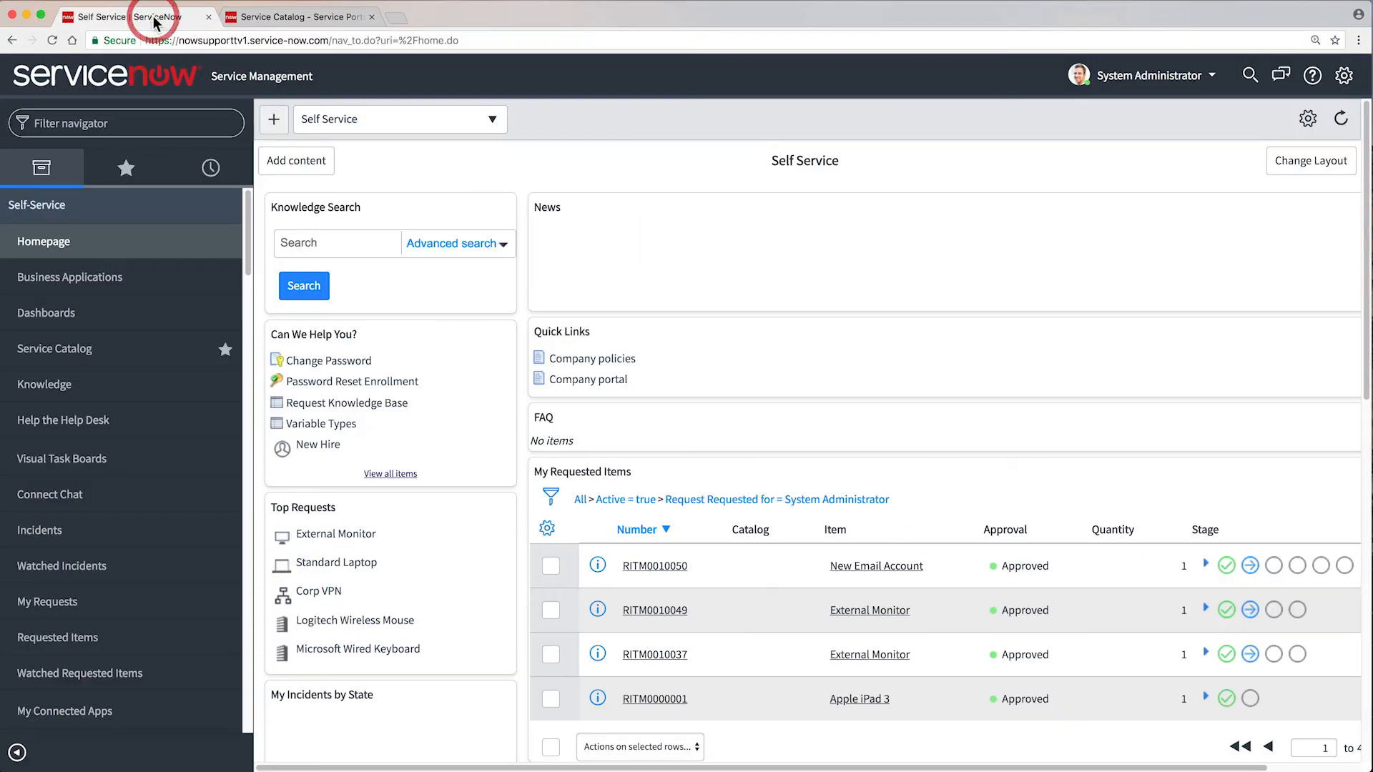
left_click(107, 123)
type("catalog admin")
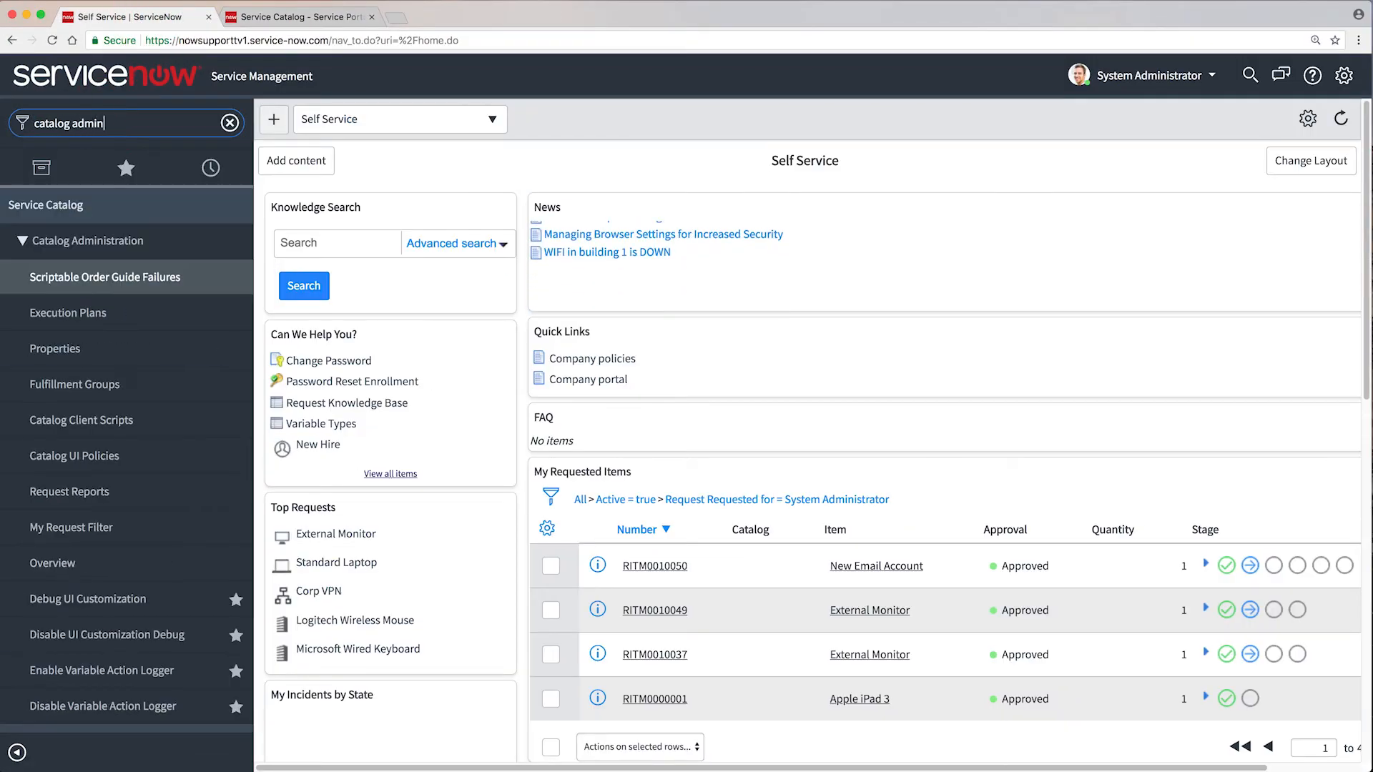
left_click(57, 351)
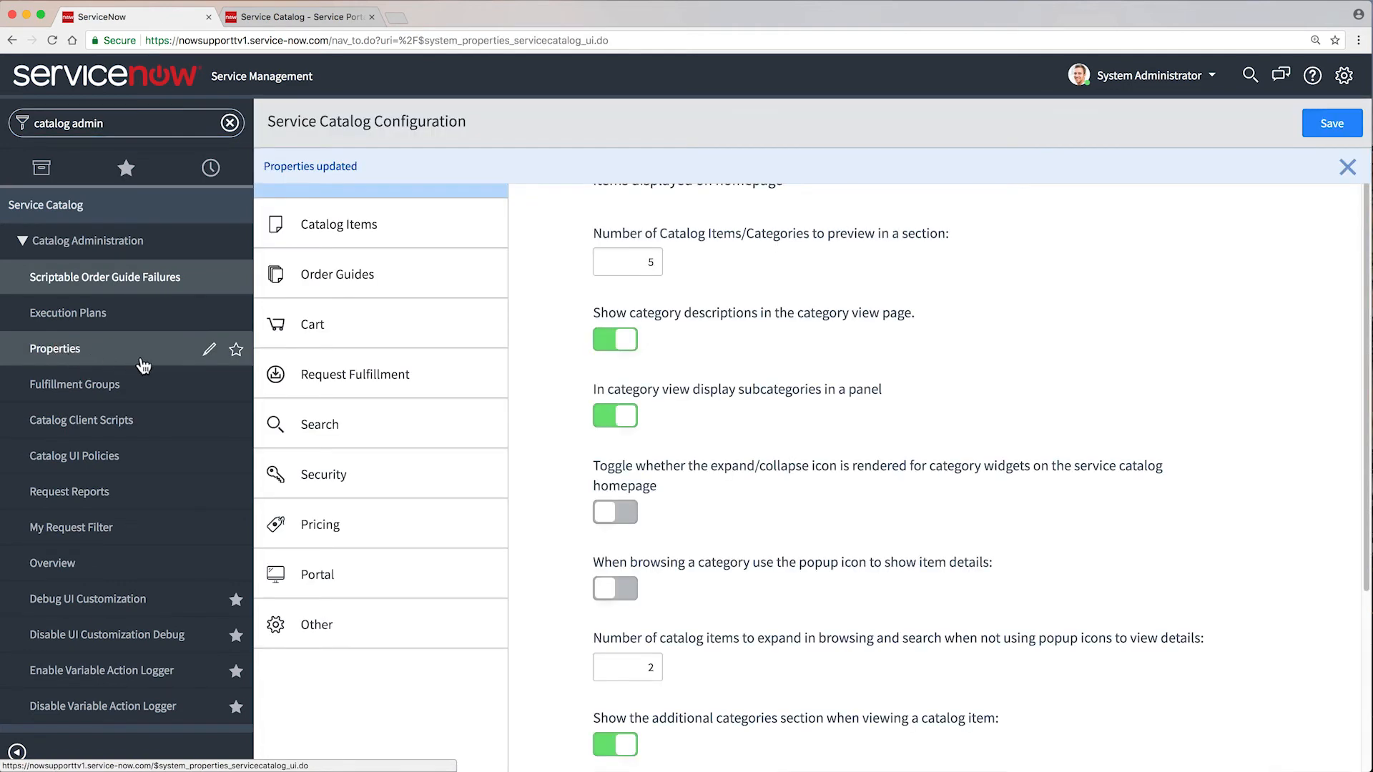
left_click(285, 336)
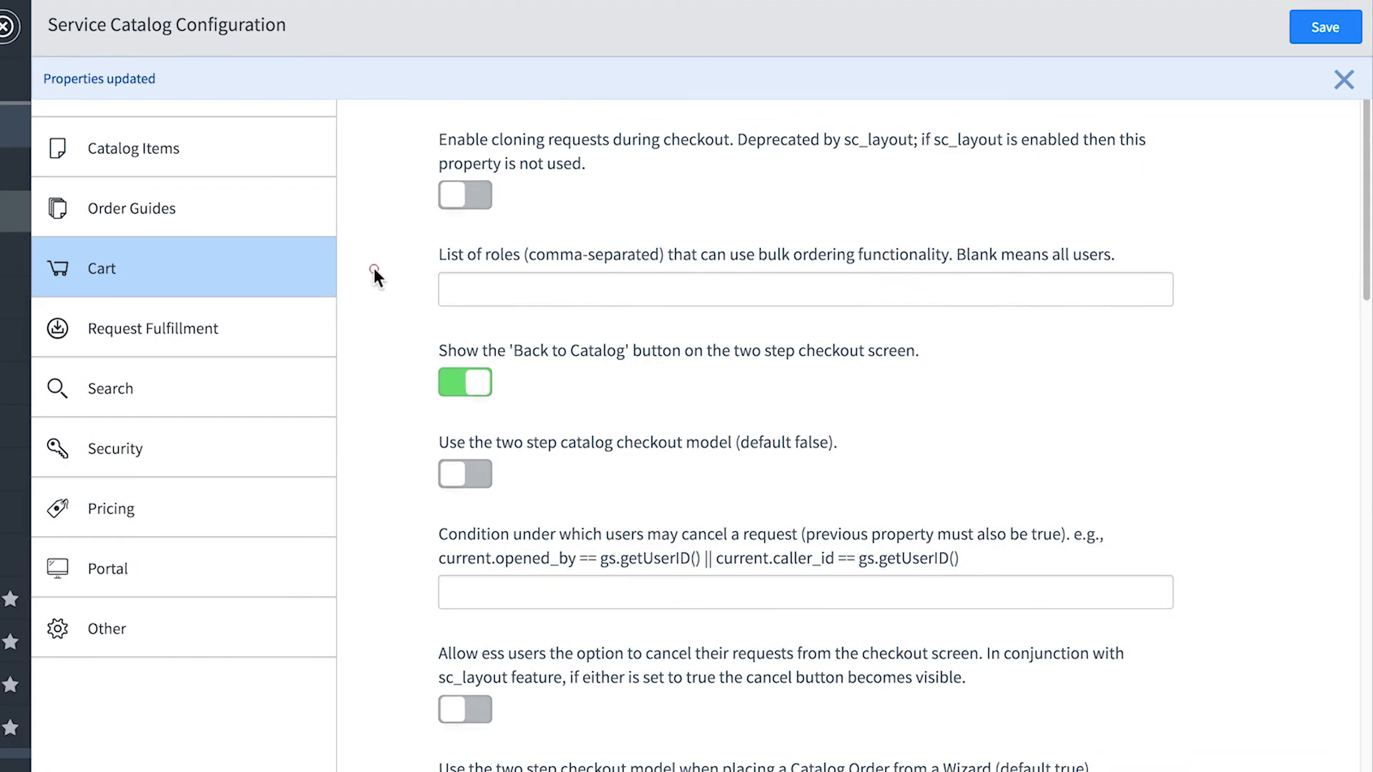
Set the additional columns for the "request for" service catalog widget to email and save the configuration
scroll(538, 325, "down", 10)
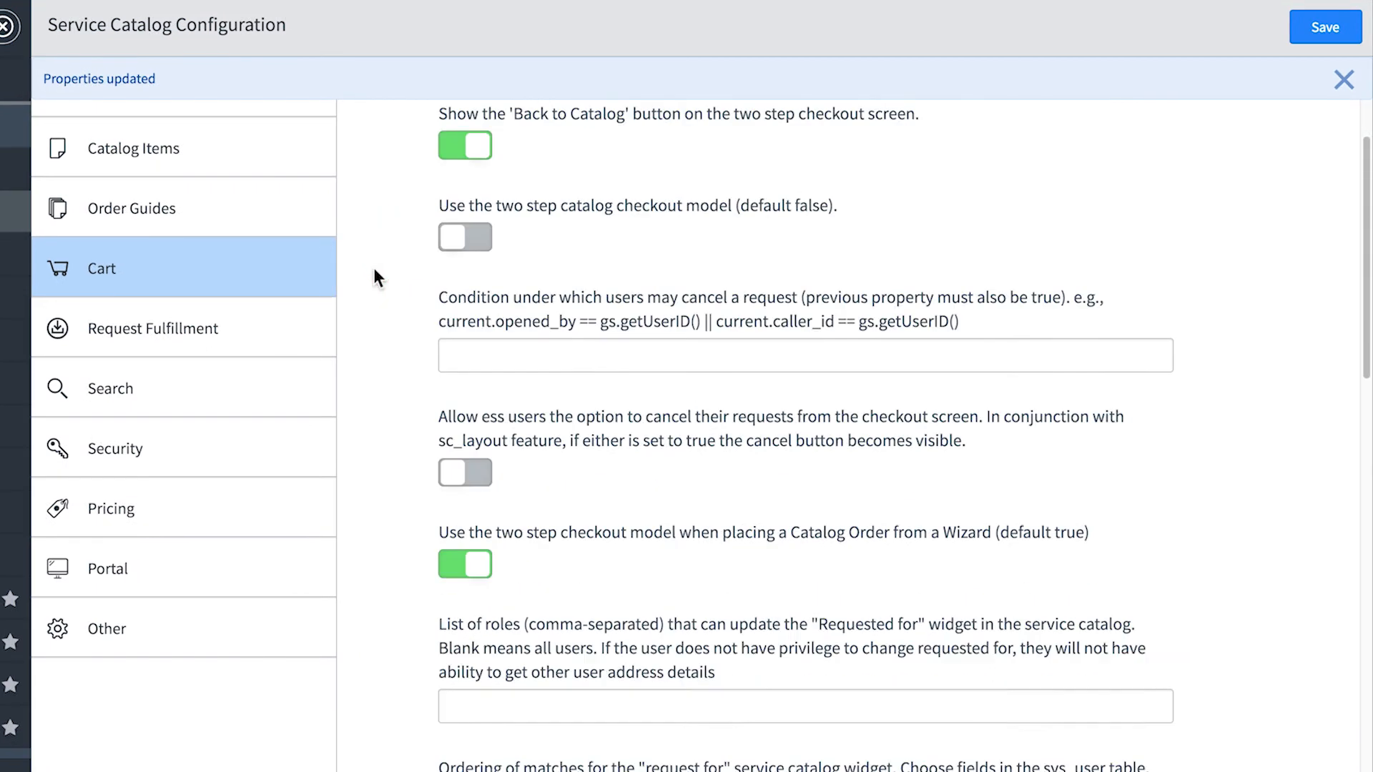
scroll(377, 277, "down", 5)
left_click(480, 342)
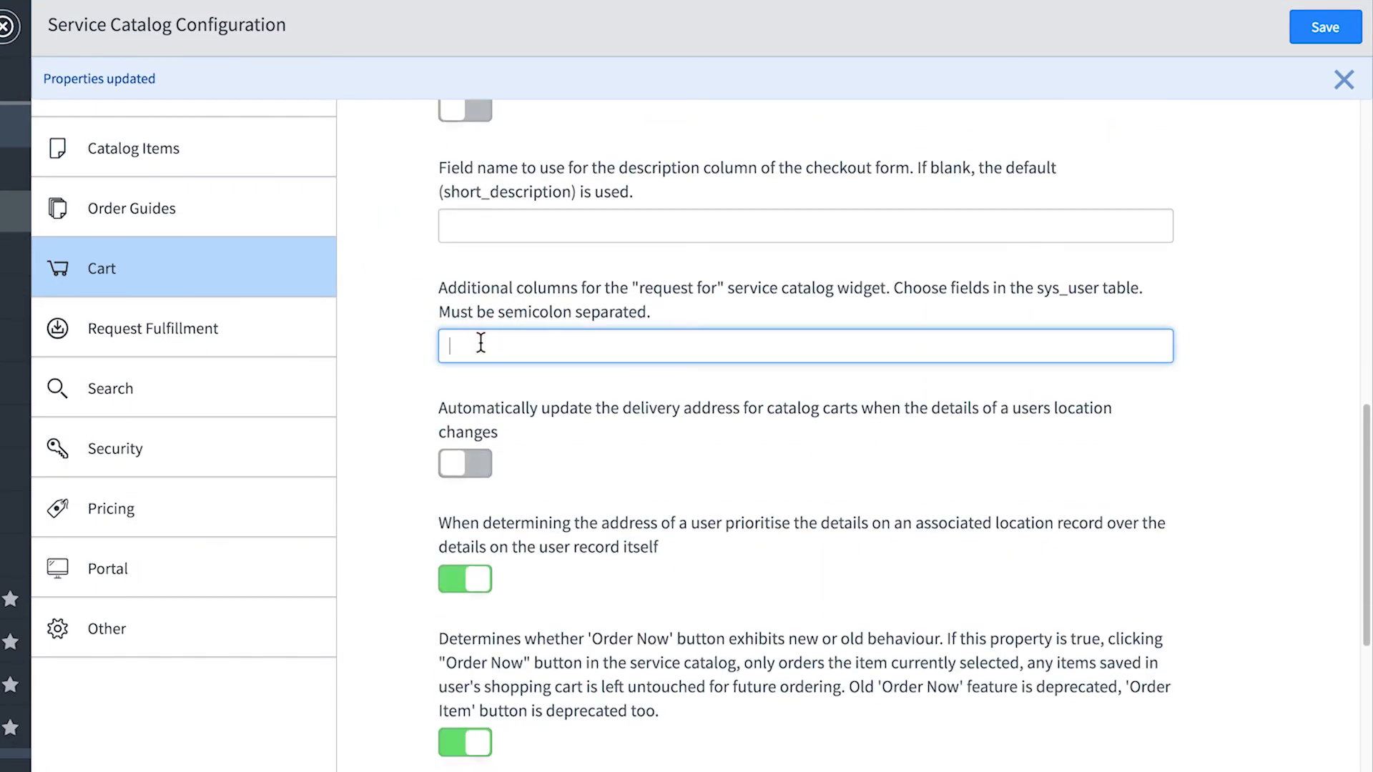
type("email")
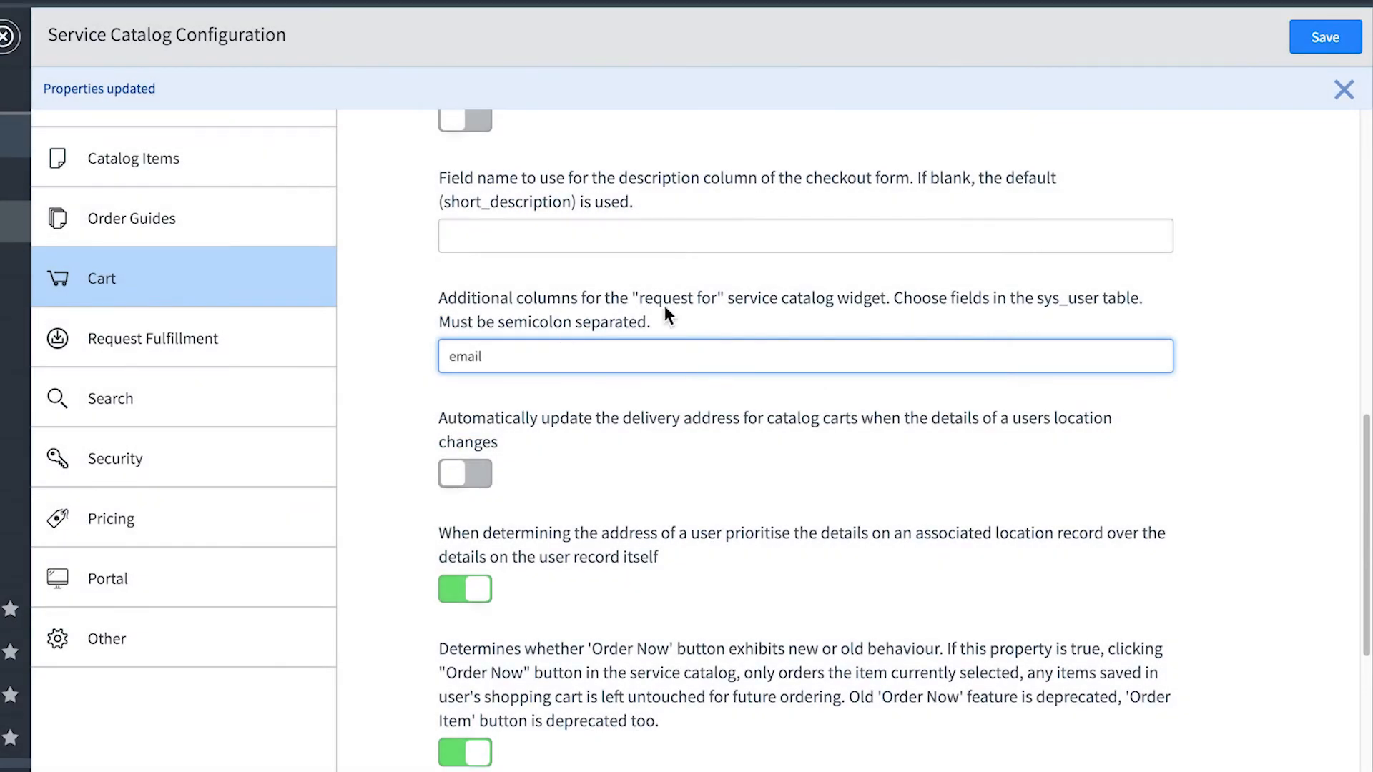
left_click(1324, 96)
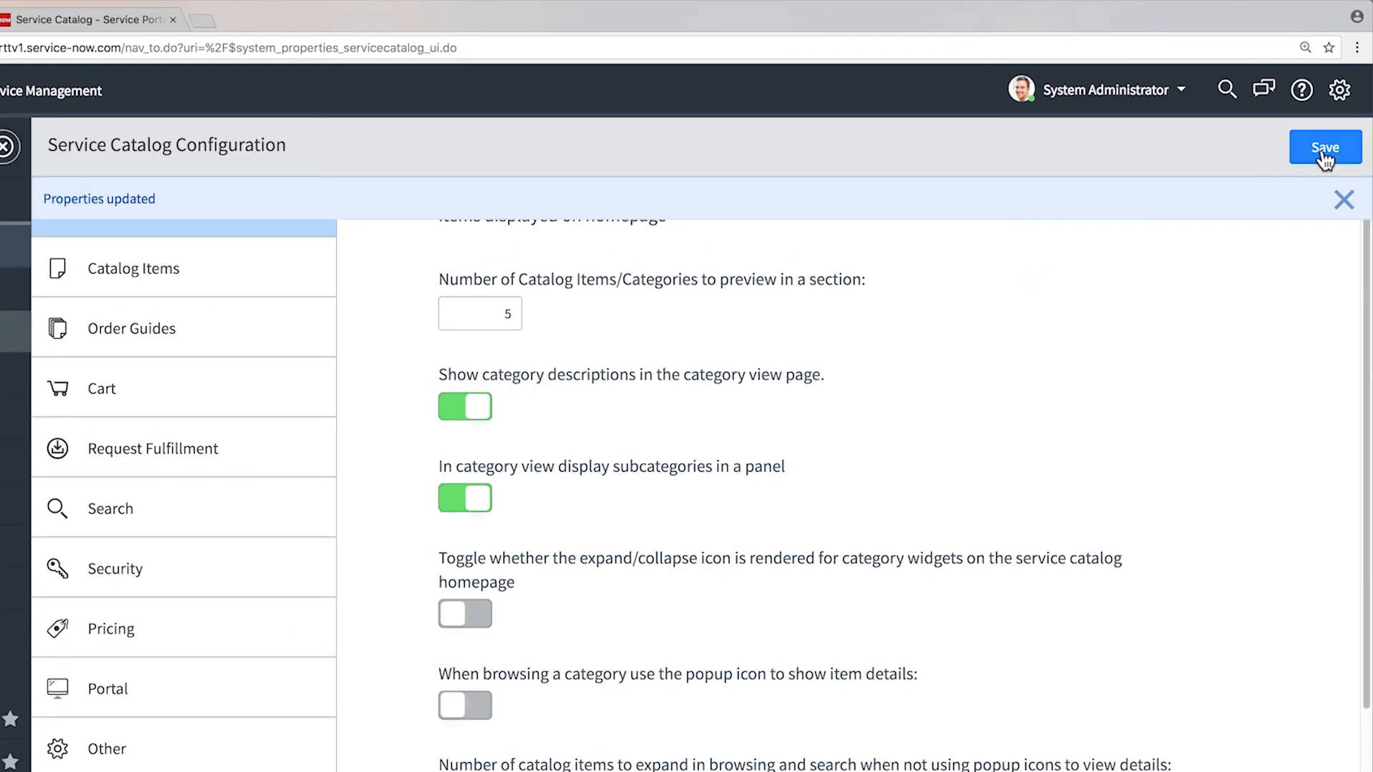
Reload the portal's Standard Laptop page, start an immediate order, and choose a different user under Request for
left_click(108, 19)
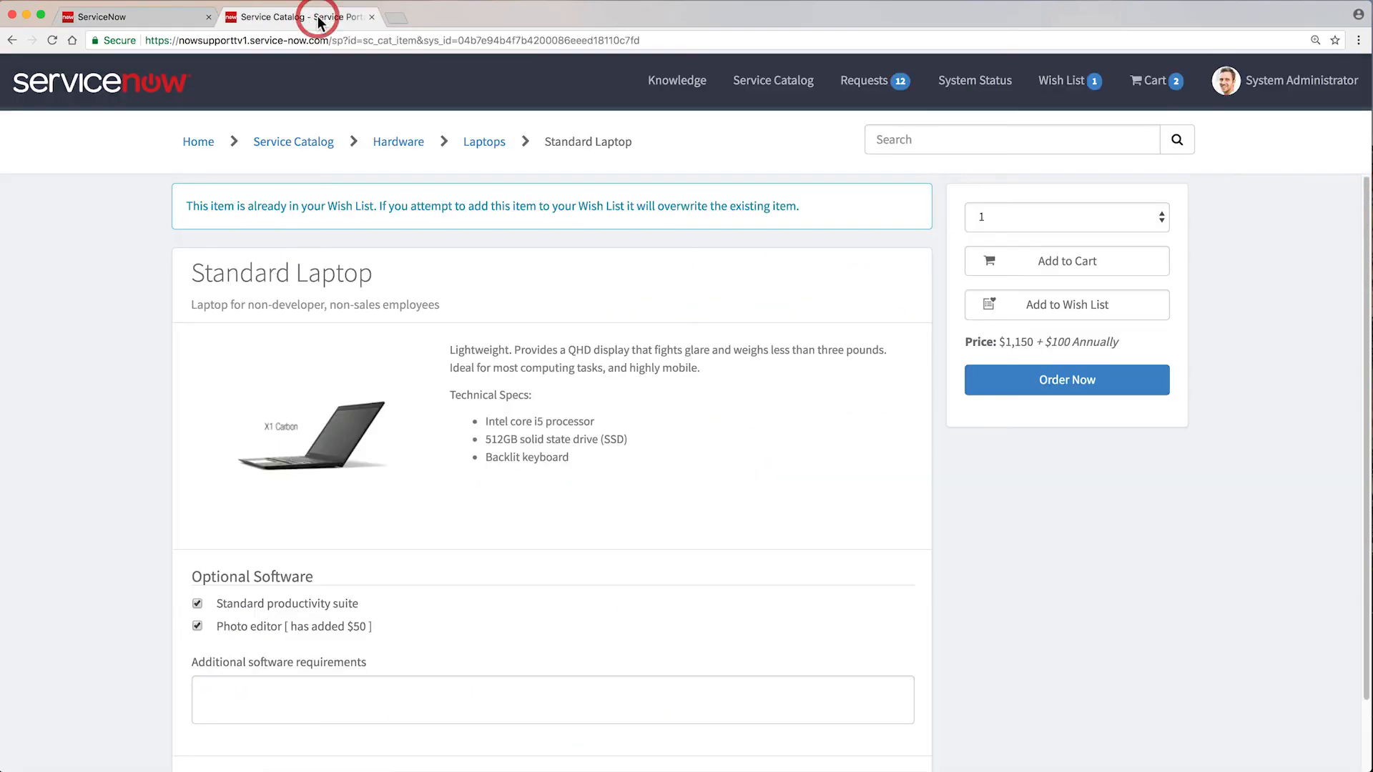
left_click(52, 40)
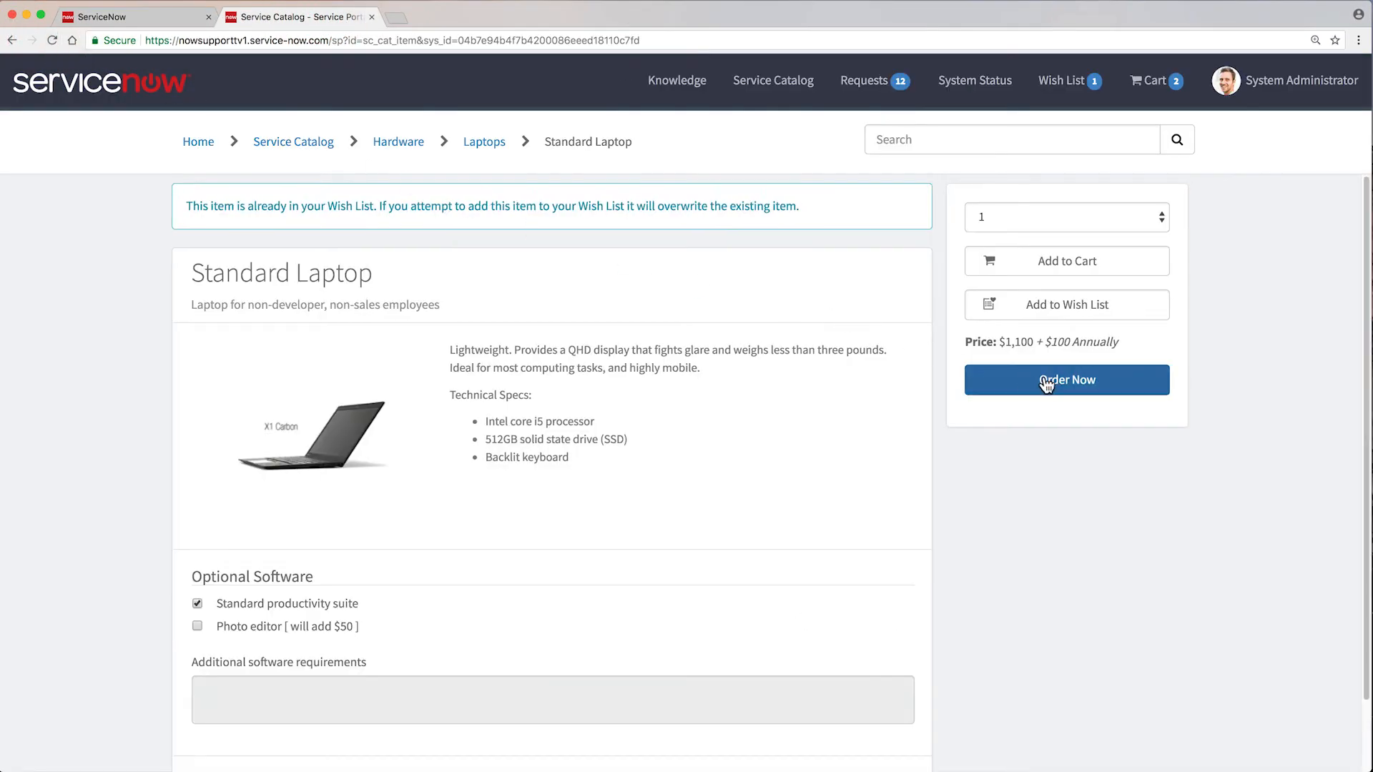
left_click(1045, 381)
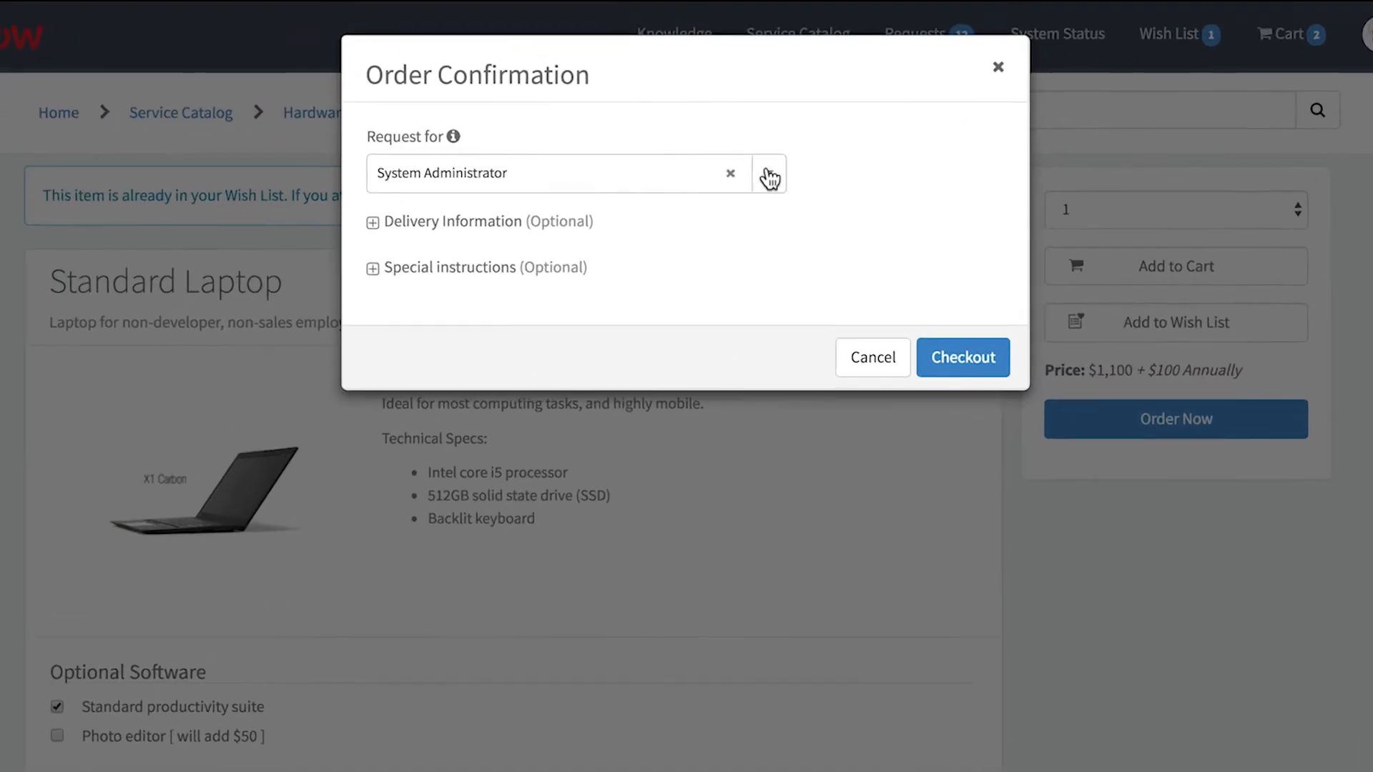
left_click(749, 184)
scroll(623, 254, "down", 3)
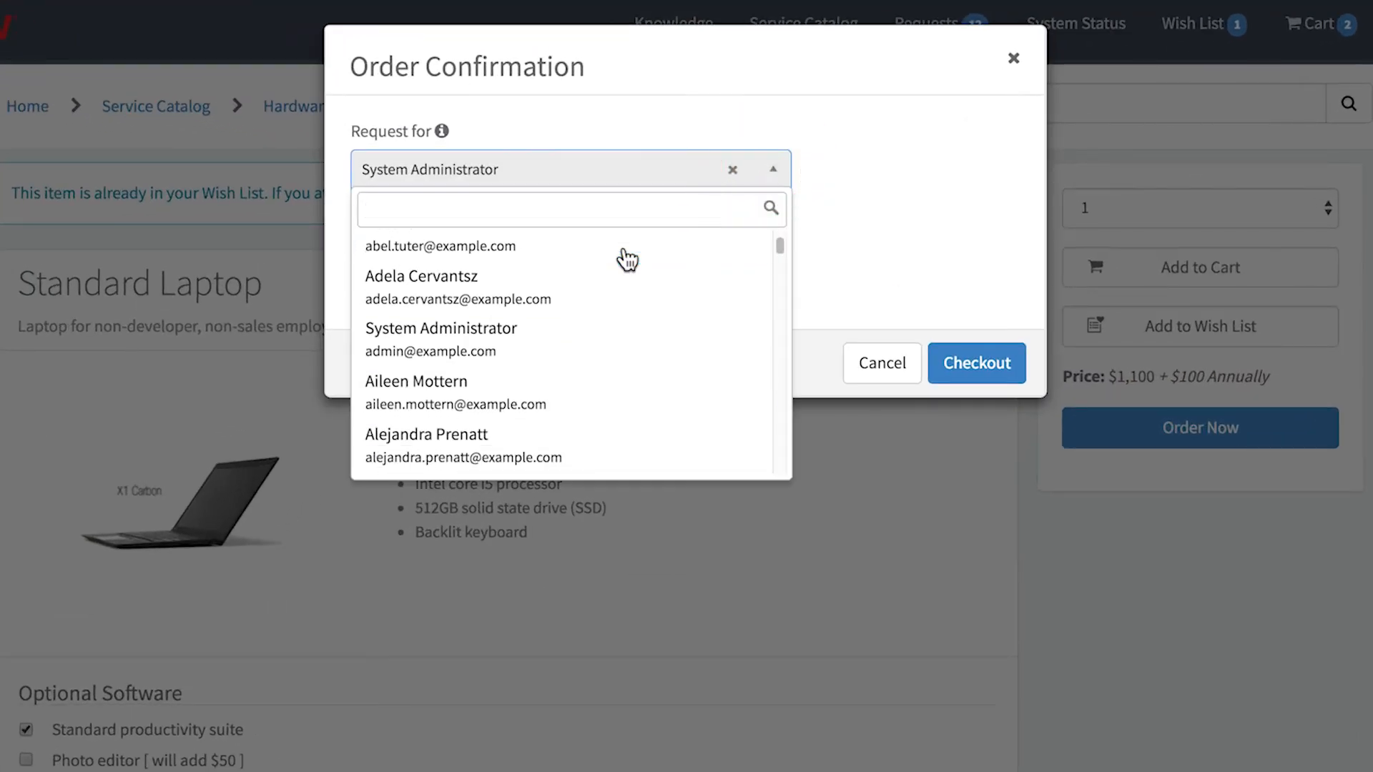
scroll(628, 260, "down", 3)
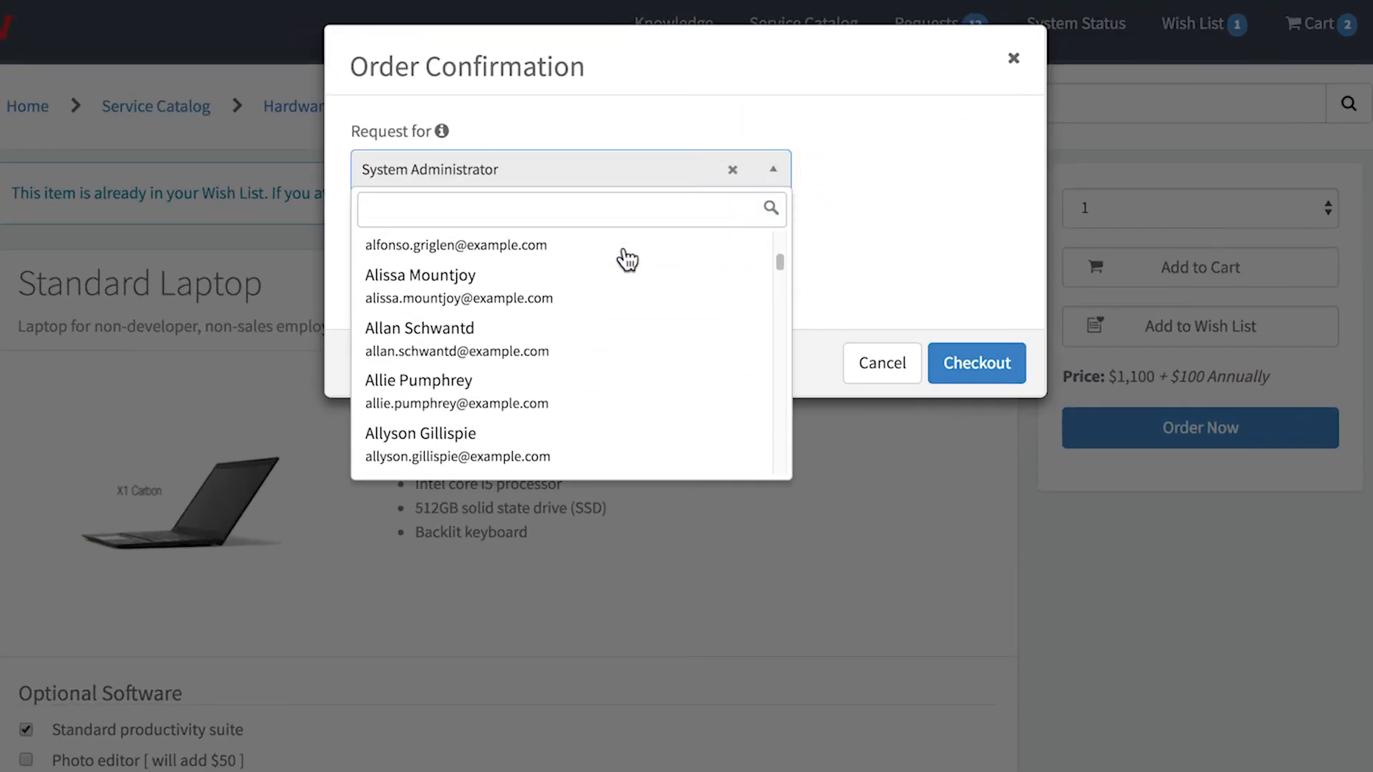
scroll(625, 259, "up", 6)
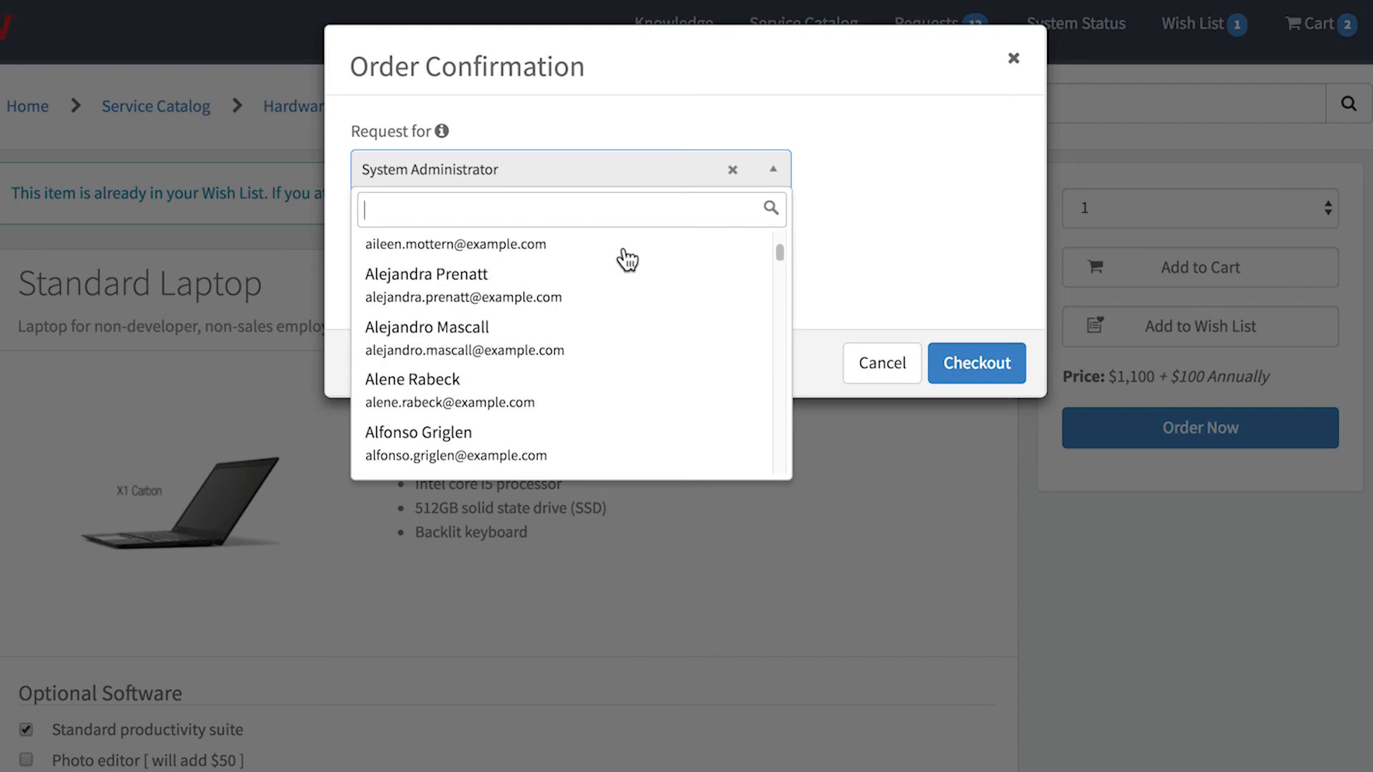
left_click(607, 339)
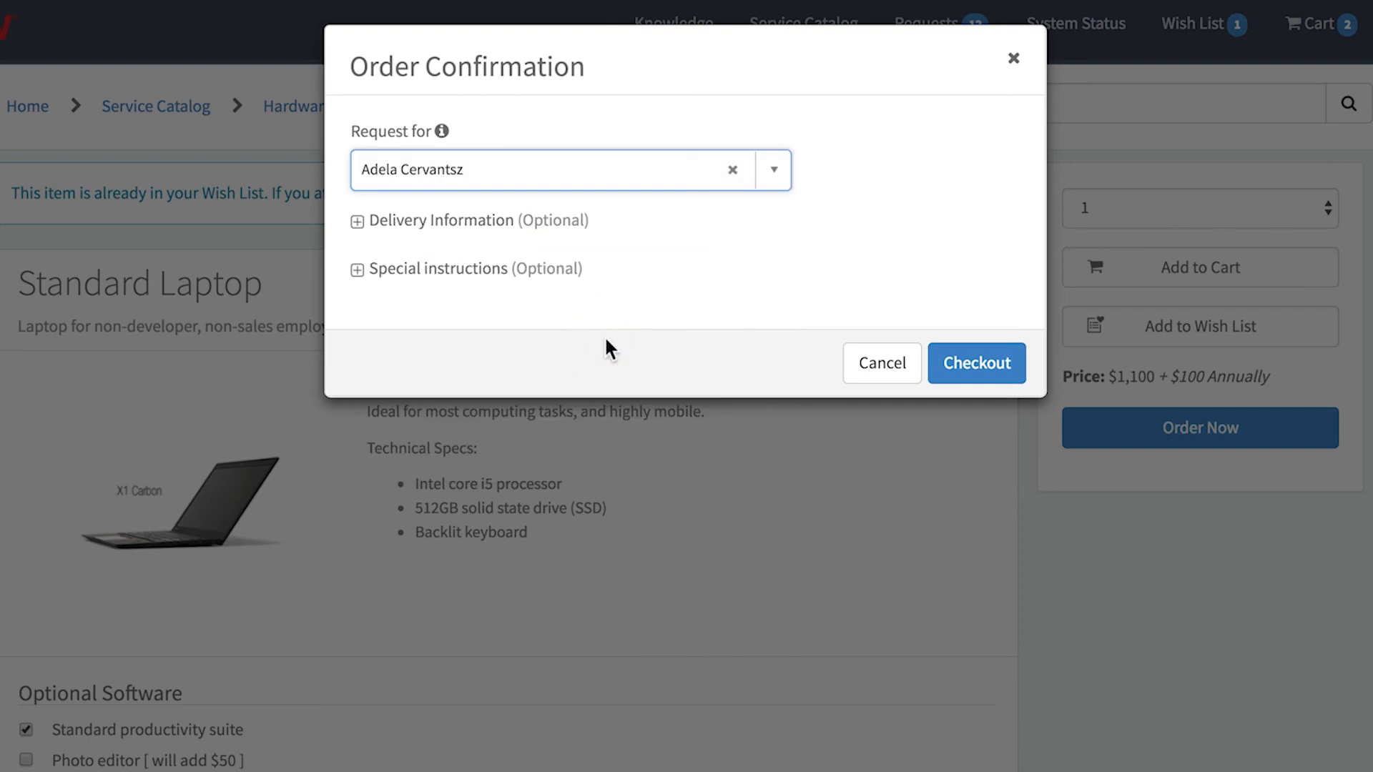
Expand the Delivery Information and Special instructions sections of the order confirmation and check out the laptop order
left_click(358, 223)
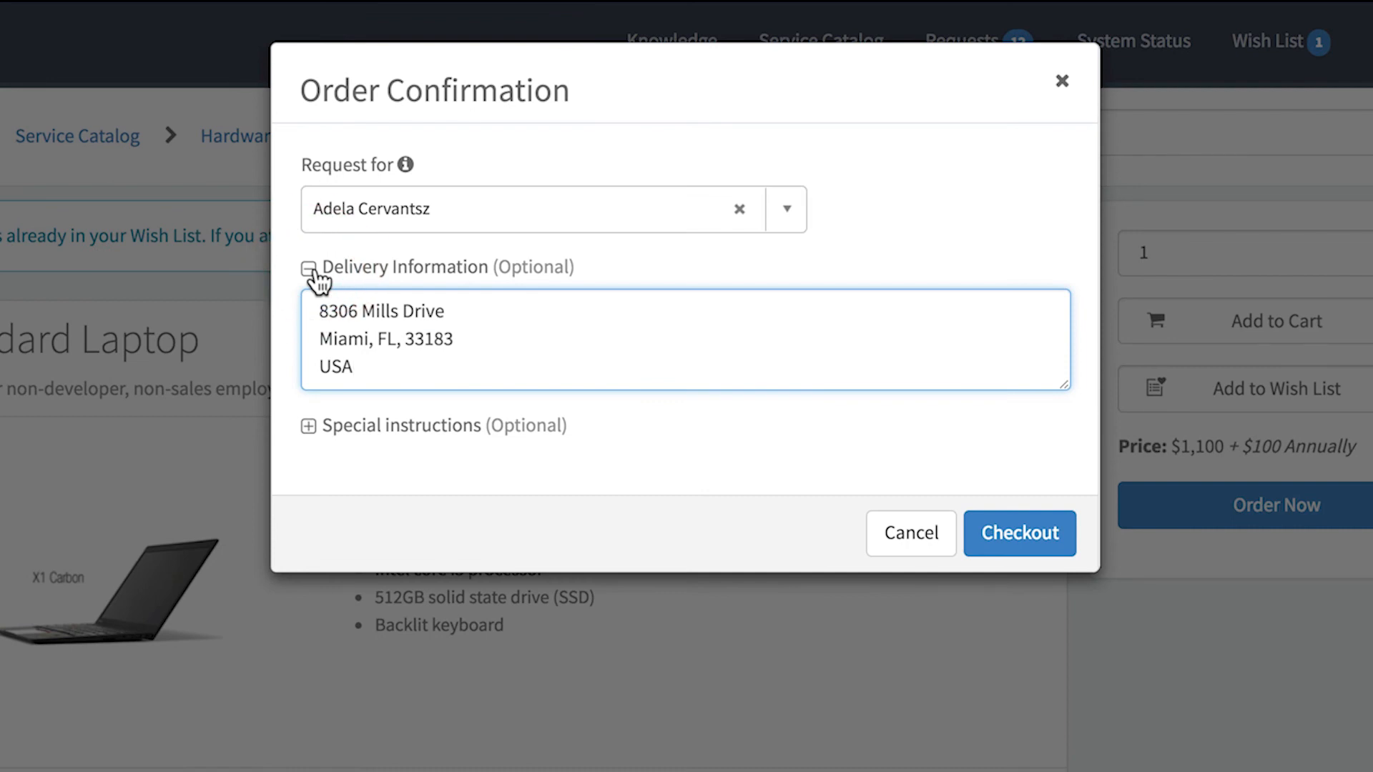
left_click(310, 428)
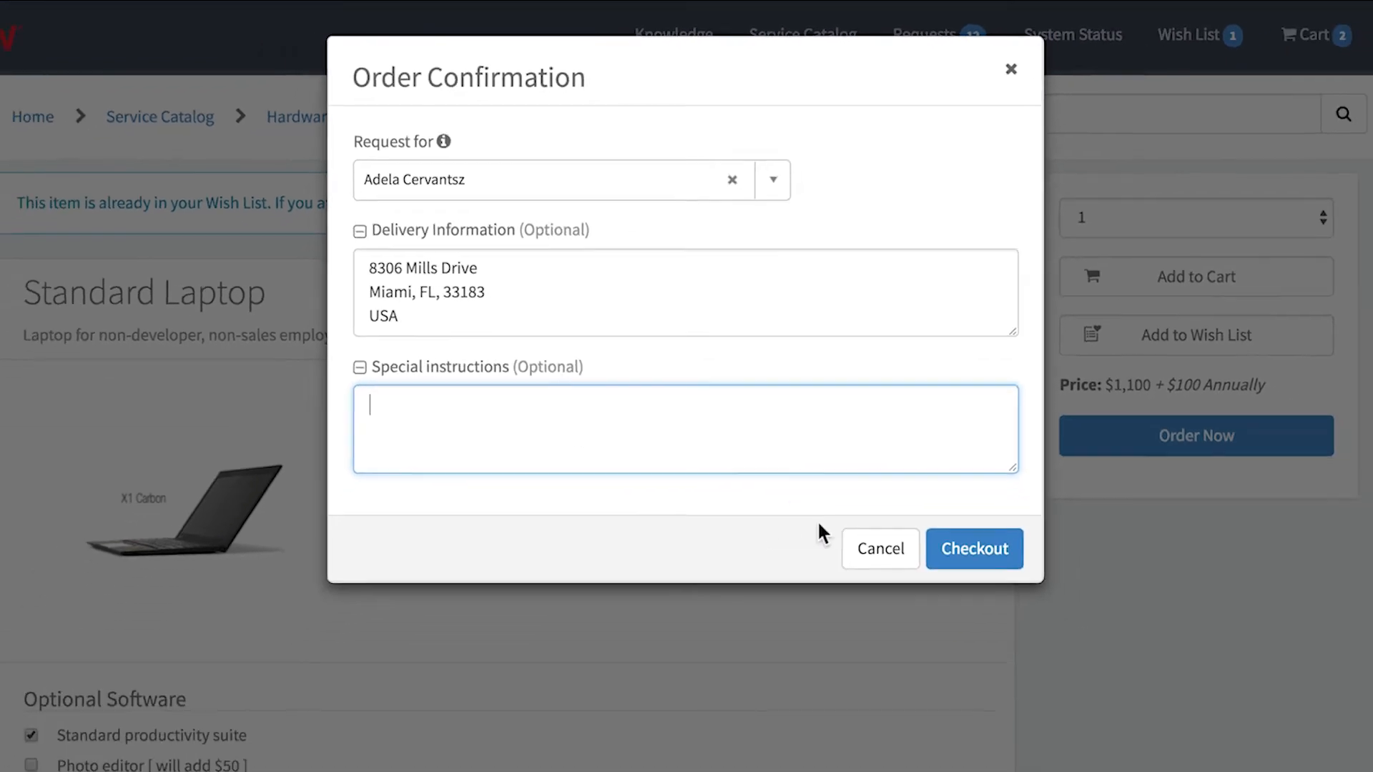
left_click(1003, 633)
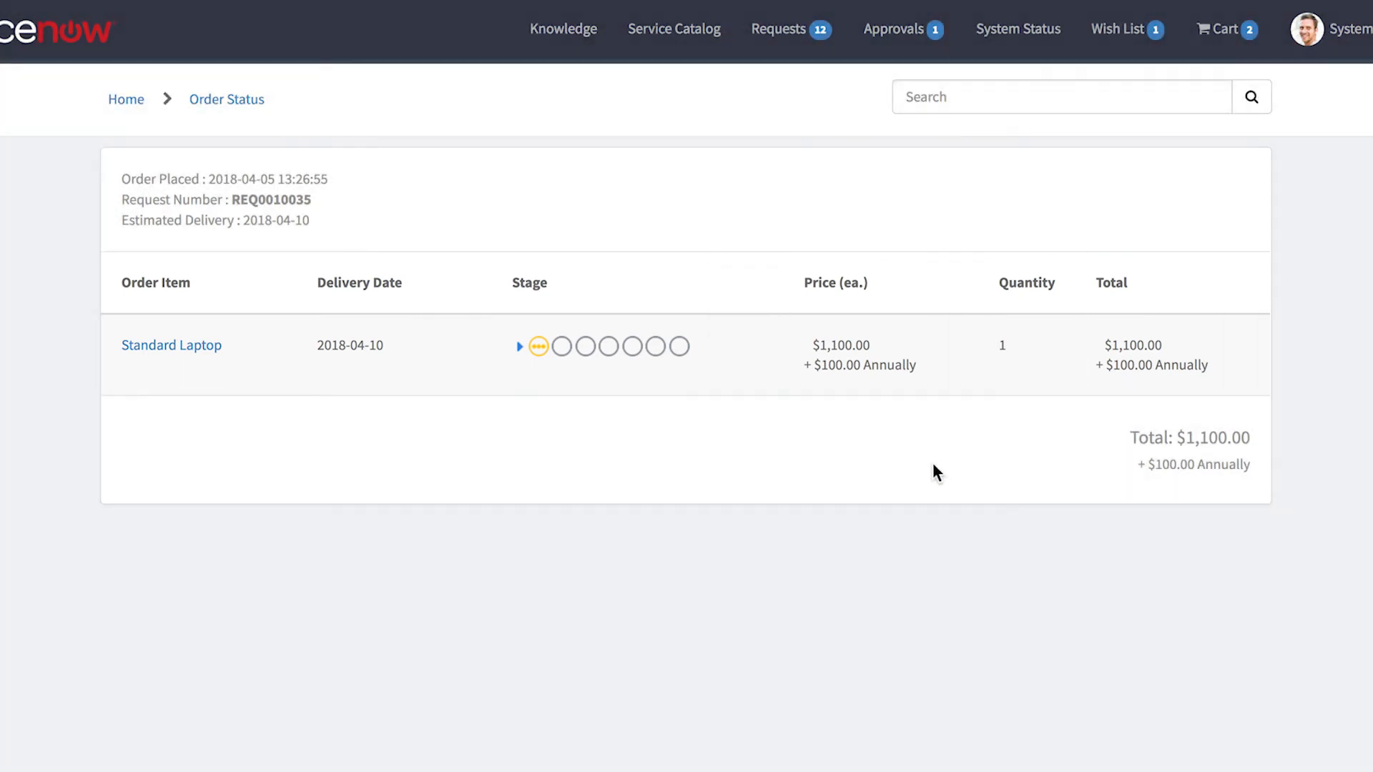
Enable Display Request Item in the order status widget's instance options, save, and open the laptop's request item
right_click(781, 185, "ctrl")
left_click(825, 238)
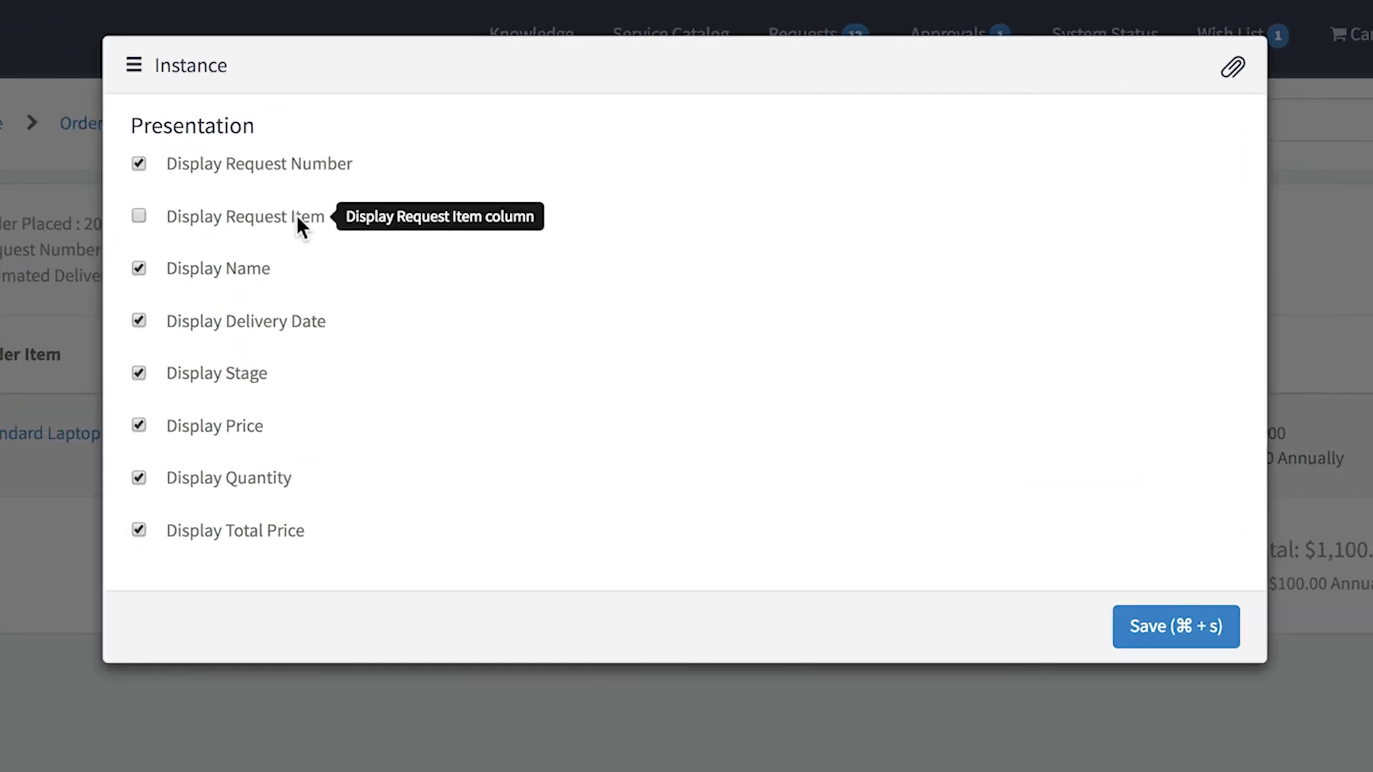
left_click(296, 214)
left_click(1065, 519)
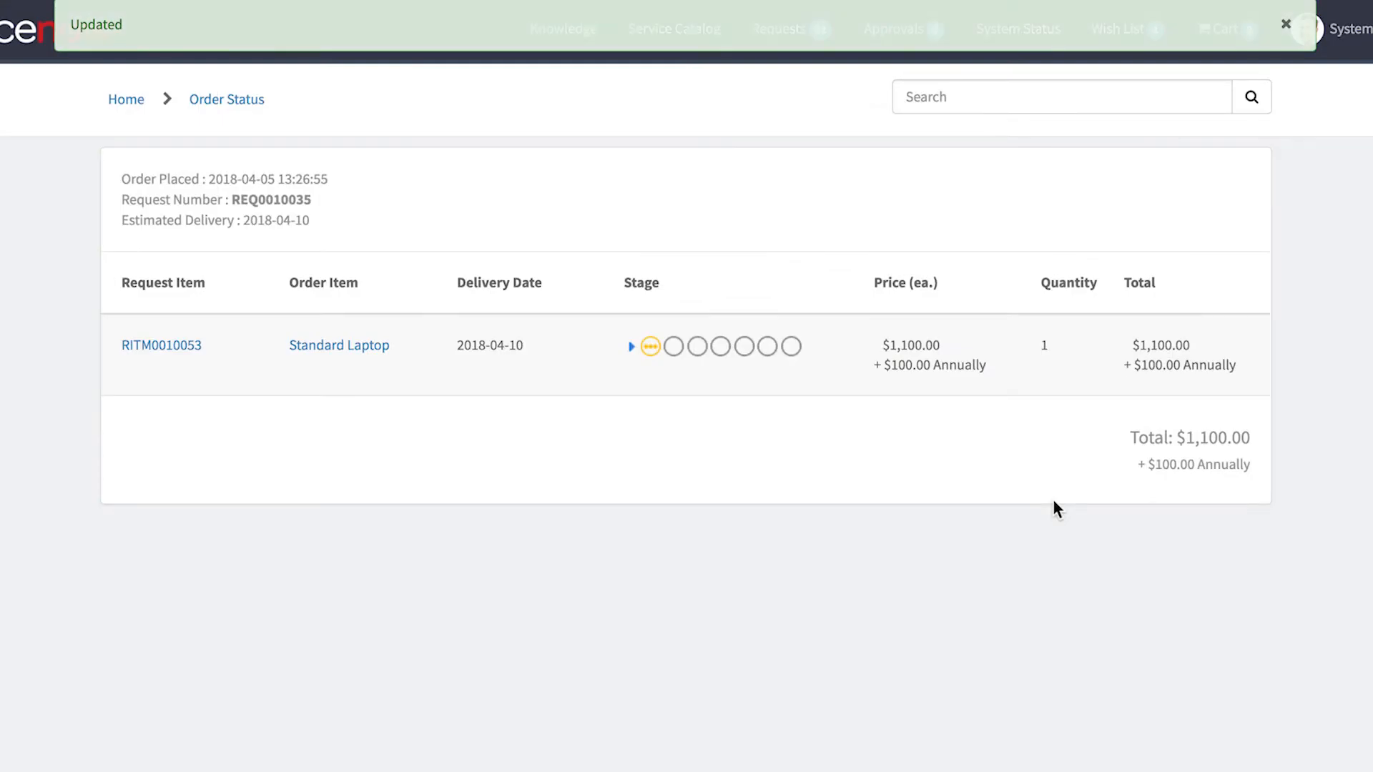
left_click(180, 347)
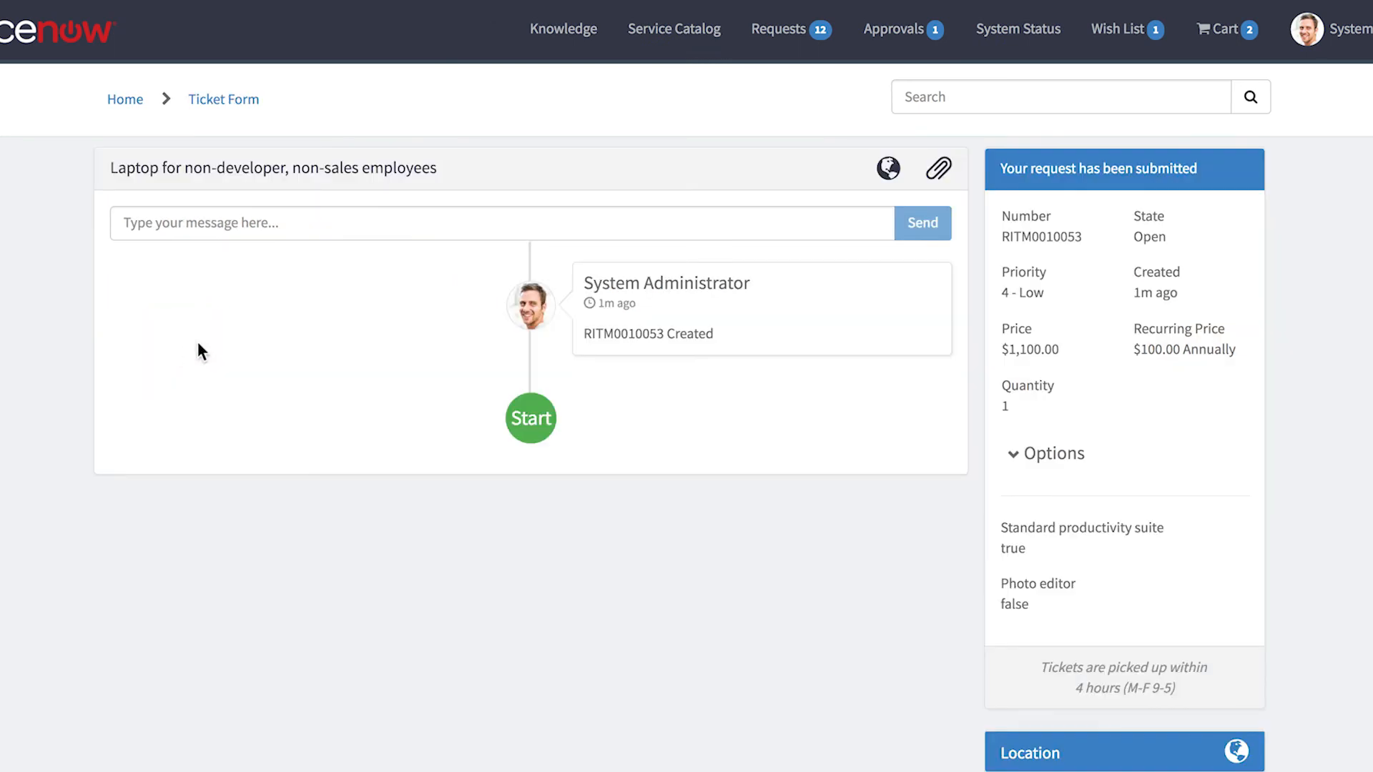
Search the Service Catalog for "videoconferencing" and open the Videoconferencing item
left_click(691, 34)
left_click(533, 243)
type("videoconferencing")
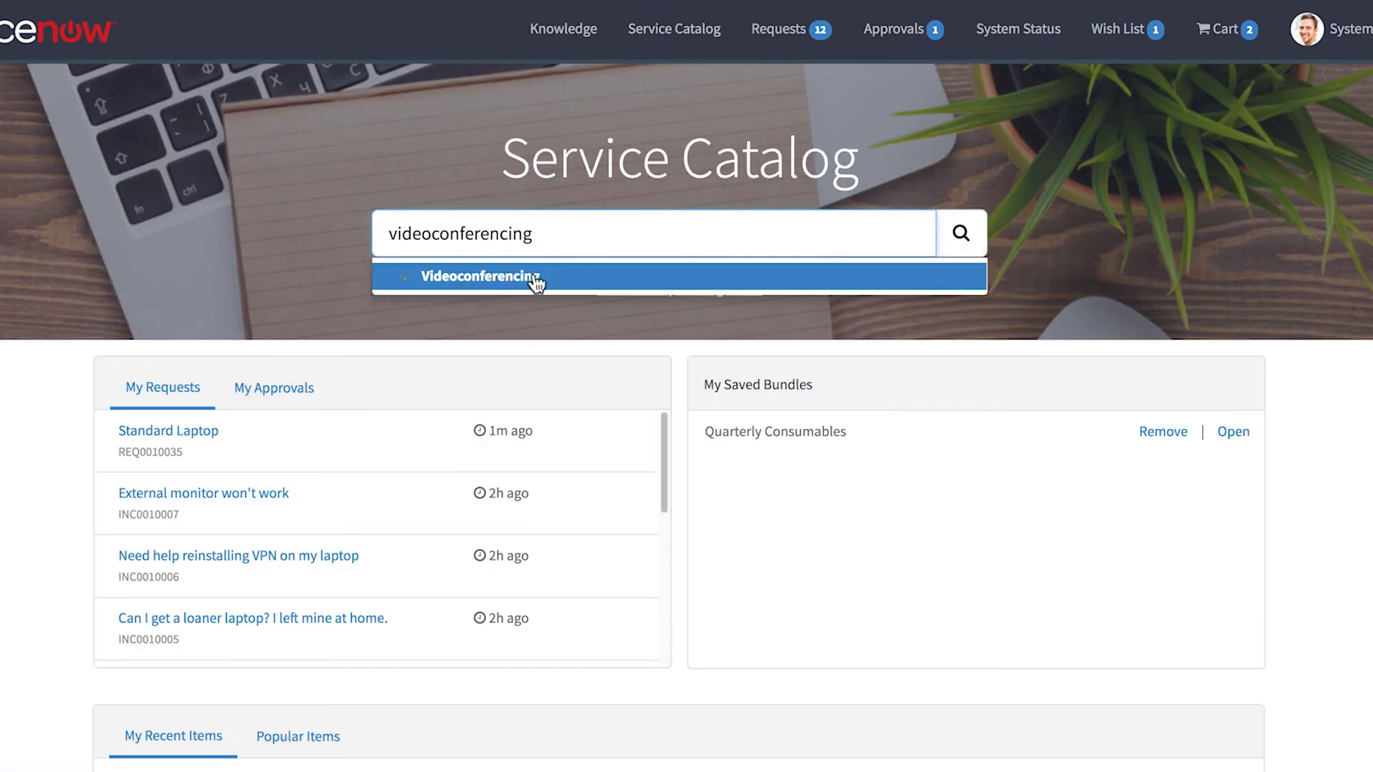
left_click(534, 277)
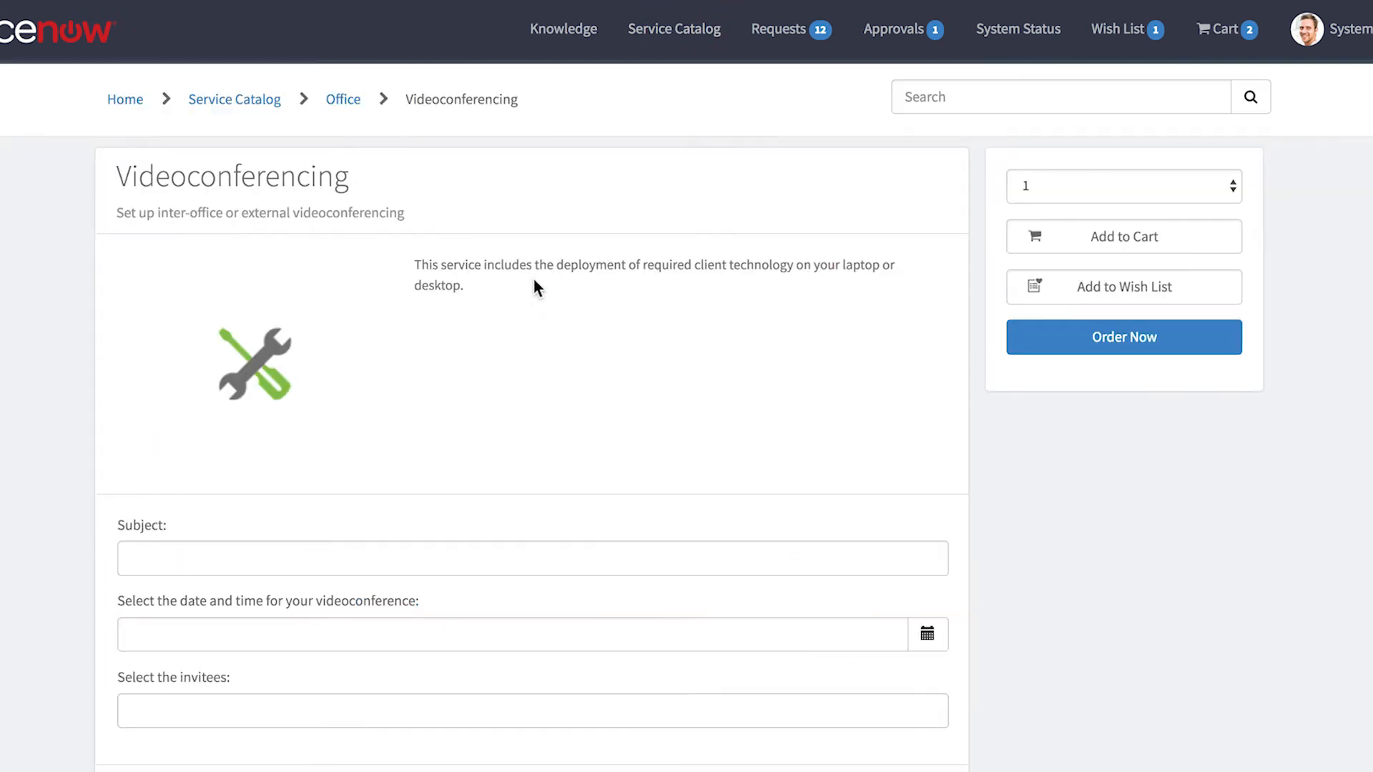
left_click(376, 547)
type("Follow up discussion to New Manager training session 1")
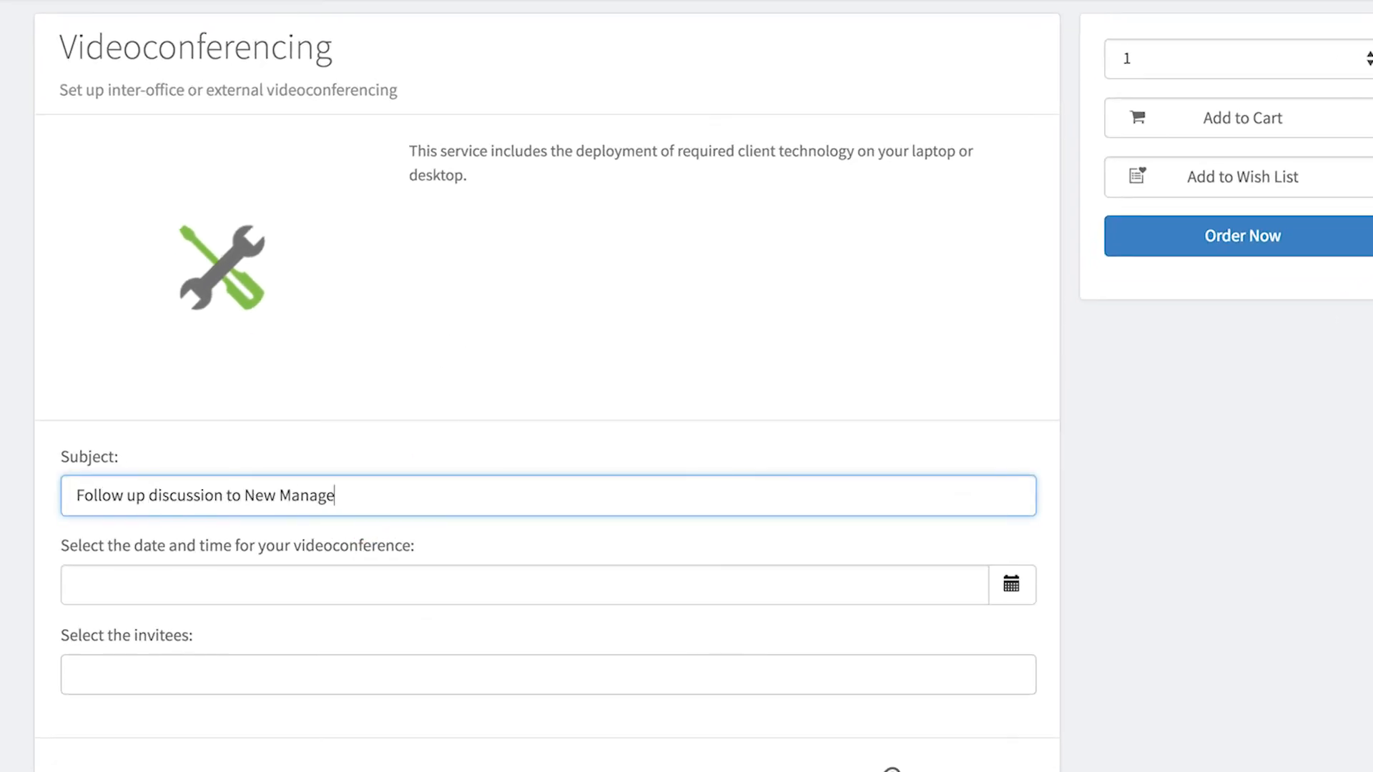
left_click(1010, 586)
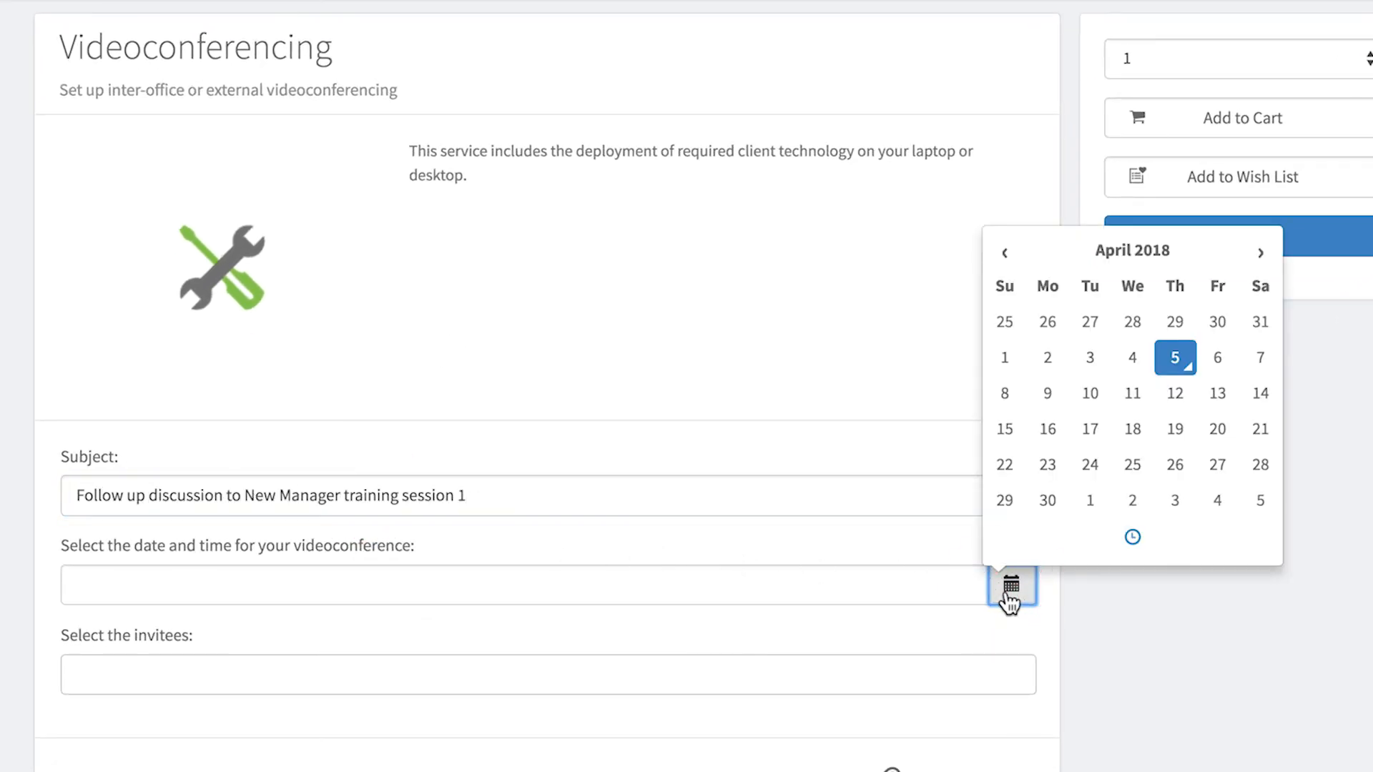
left_click(1133, 429)
left_click(1133, 536)
left_click(1034, 470)
left_click(1034, 471)
left_click(1034, 471)
left_click(1229, 393)
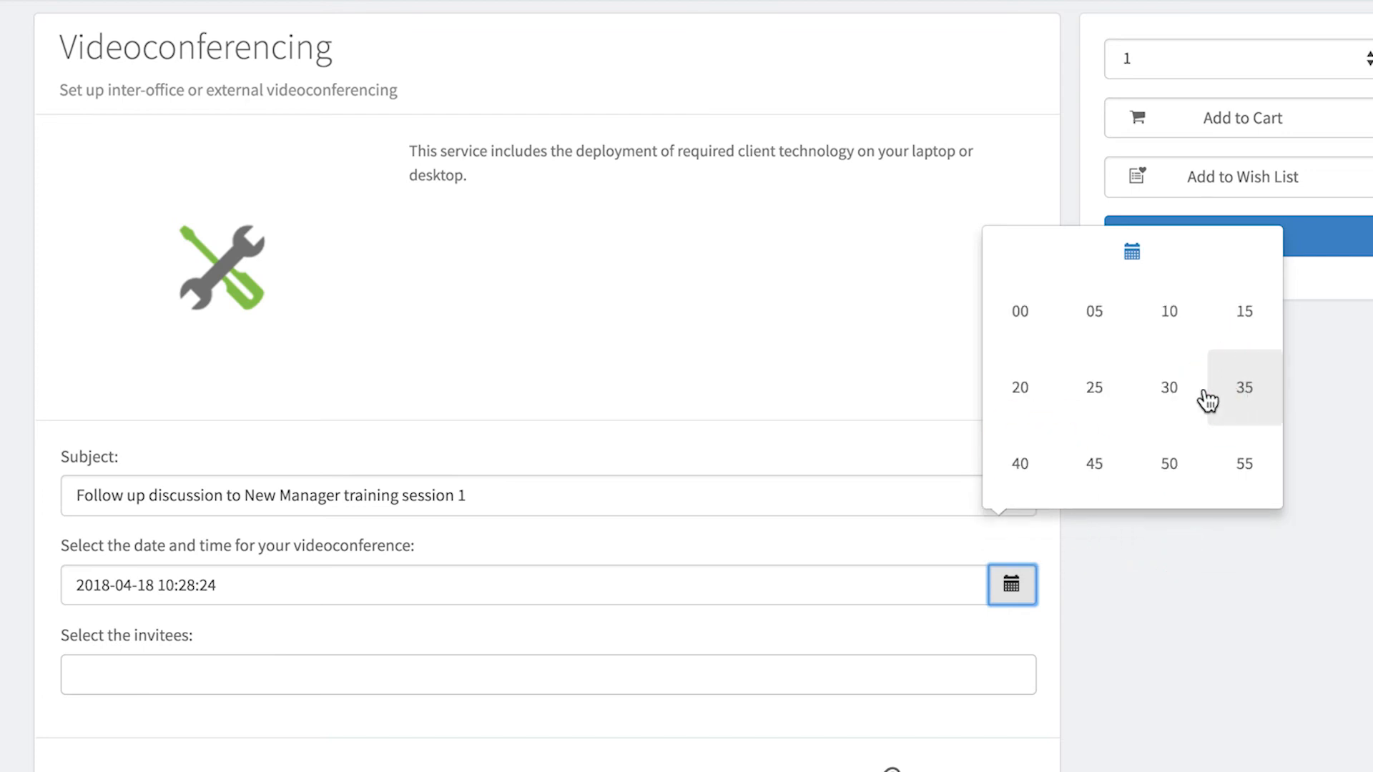
left_click(1030, 316)
scroll(668, 491, "down", 1)
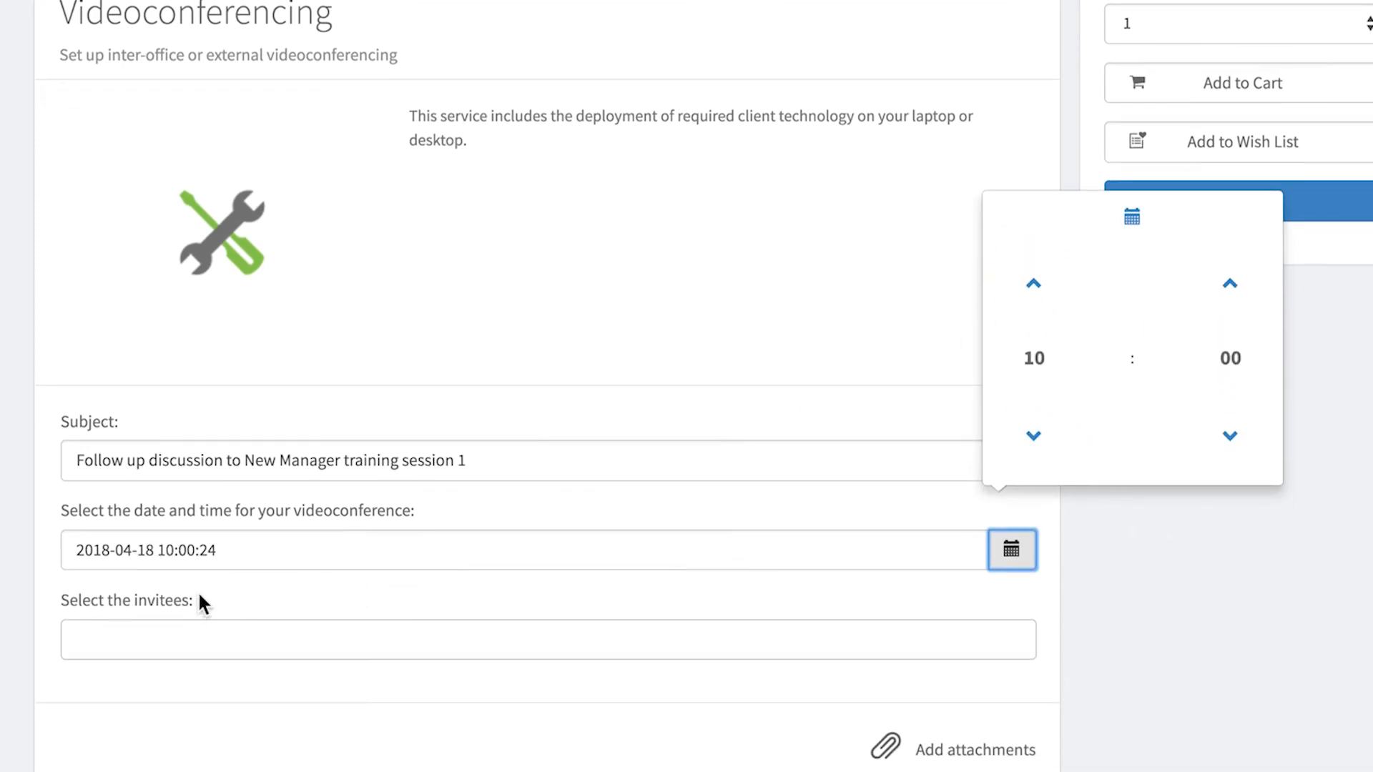
left_click(216, 550)
key("BackSpace")
key("BackSpace")
type("00")
left_click(647, 603)
Select five invitees for the session 1 videoconference and add the item to the cart
left_click(554, 639)
type("shei")
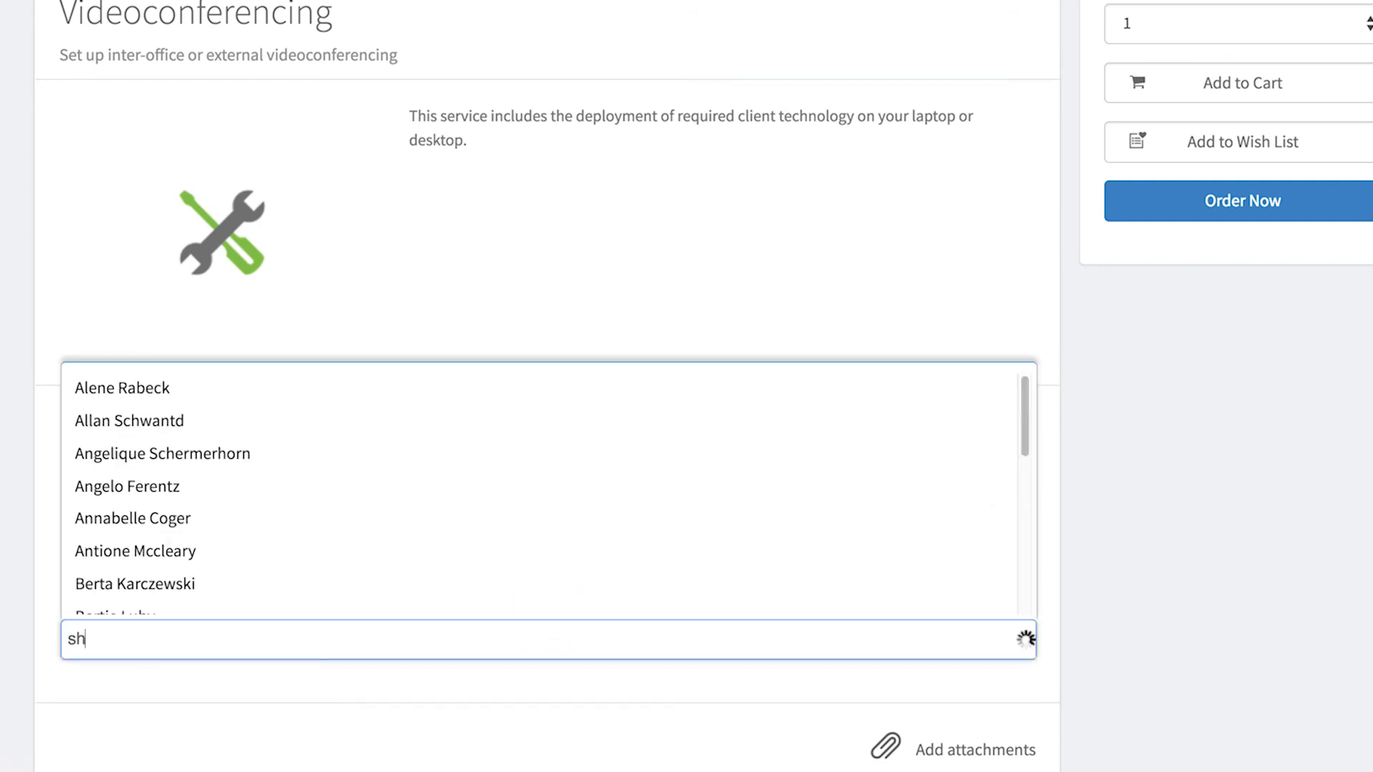
key("Return")
type("a")
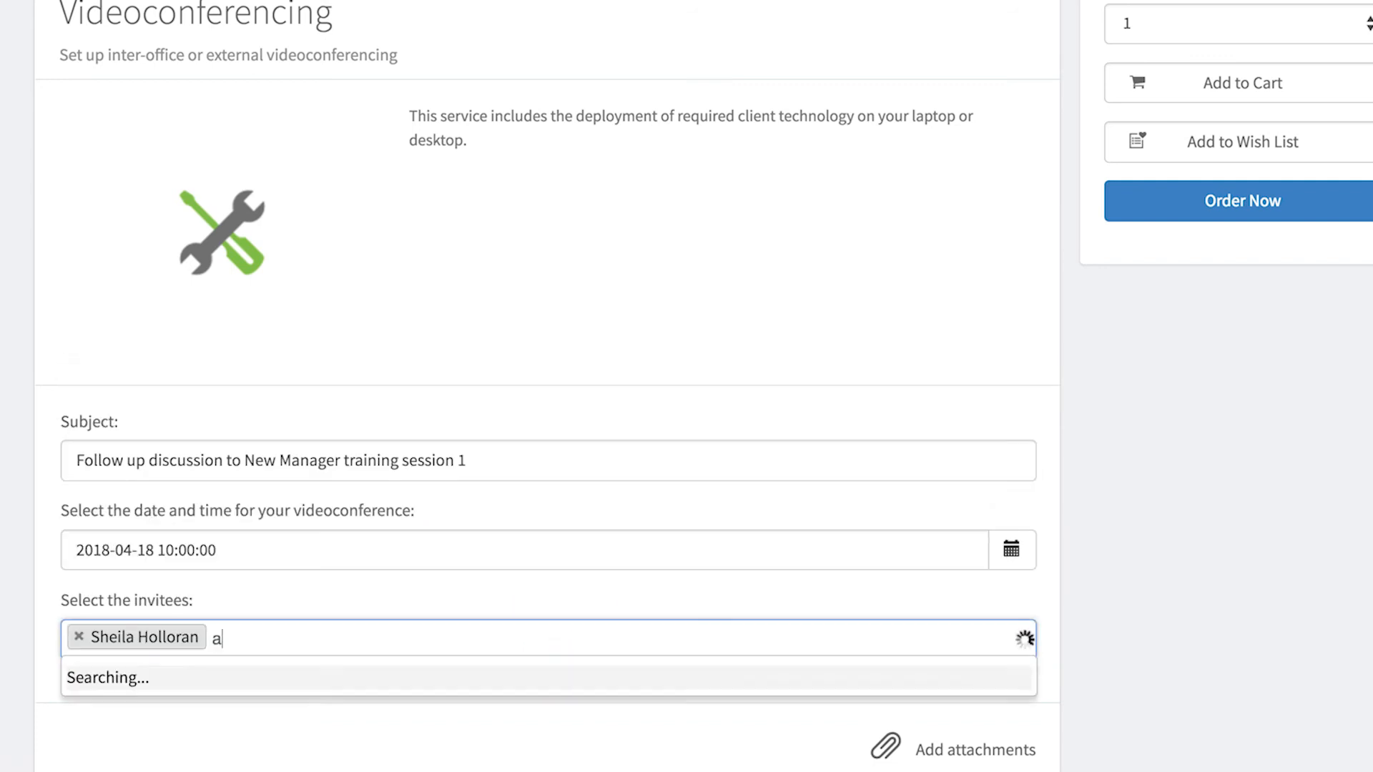
type("nag")
key("Return")
type("tom")
key("Return")
type("mar")
key("Return")
type("oma")
key("Return")
left_click(1284, 95)
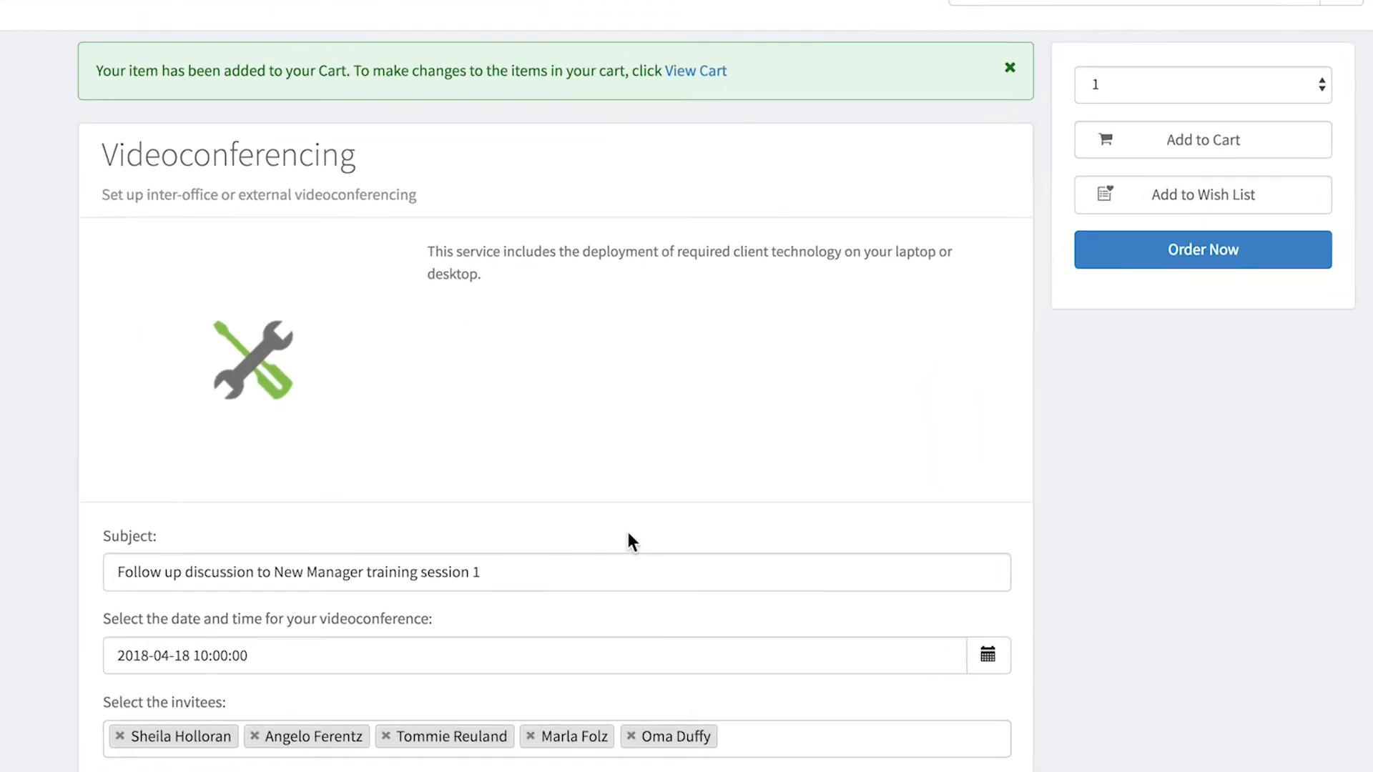
Change the subject to end in "session 2", set the date to 2018-04-25, and add this second Videoconferencing item to the cart
left_click(561, 603)
key("BackSpace")
type("2")
double_click(151, 651)
key("BackSpace")
type("25")
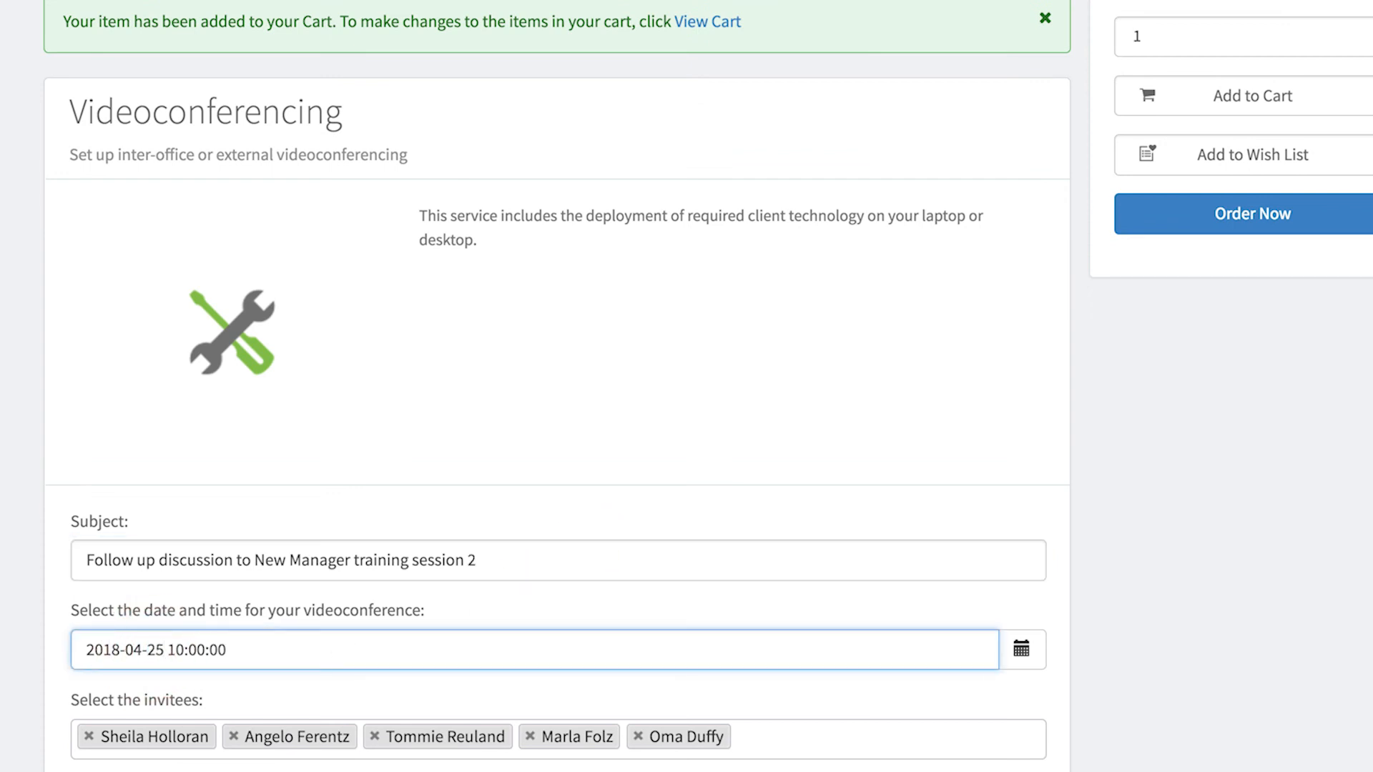
left_click(1306, 80)
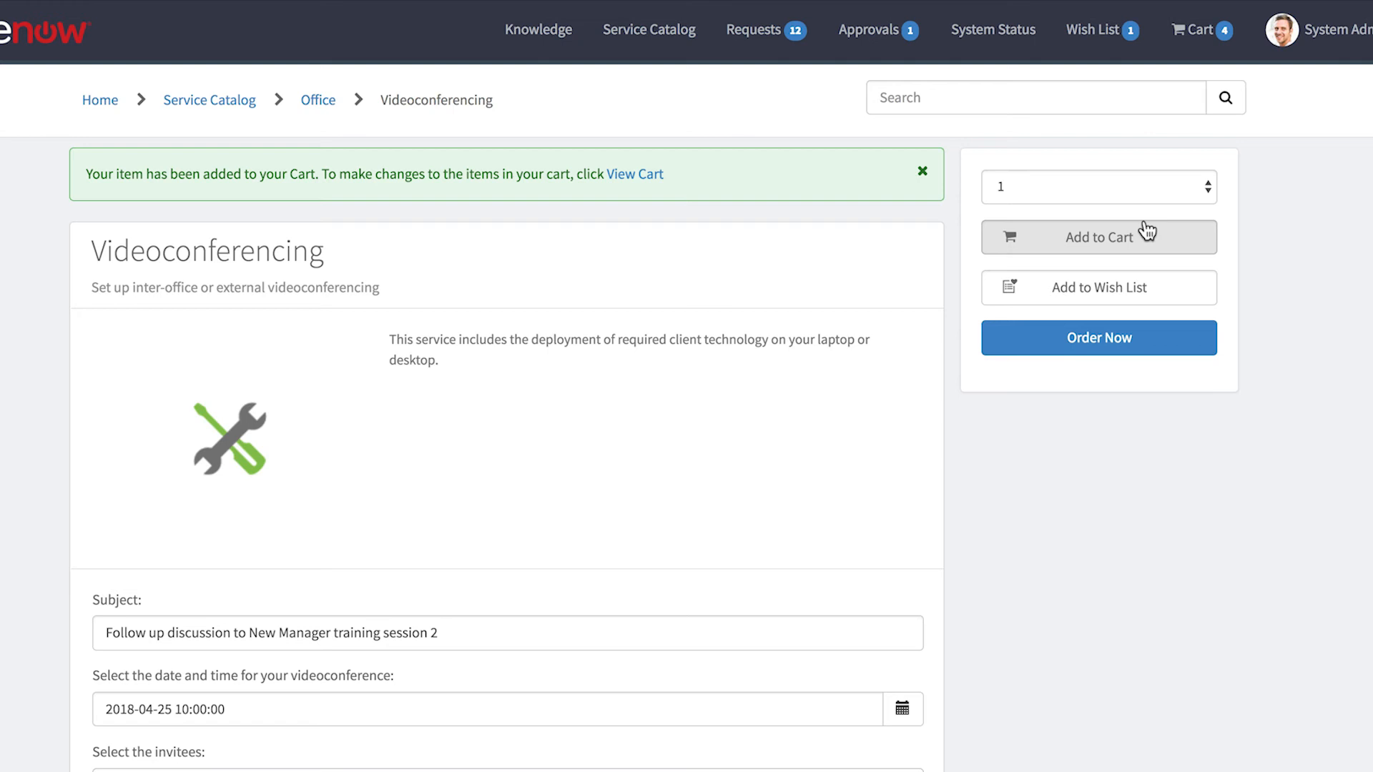
View the cart, look over the first Videoconferencing entry's saved details, and return to the cart
left_click(649, 174)
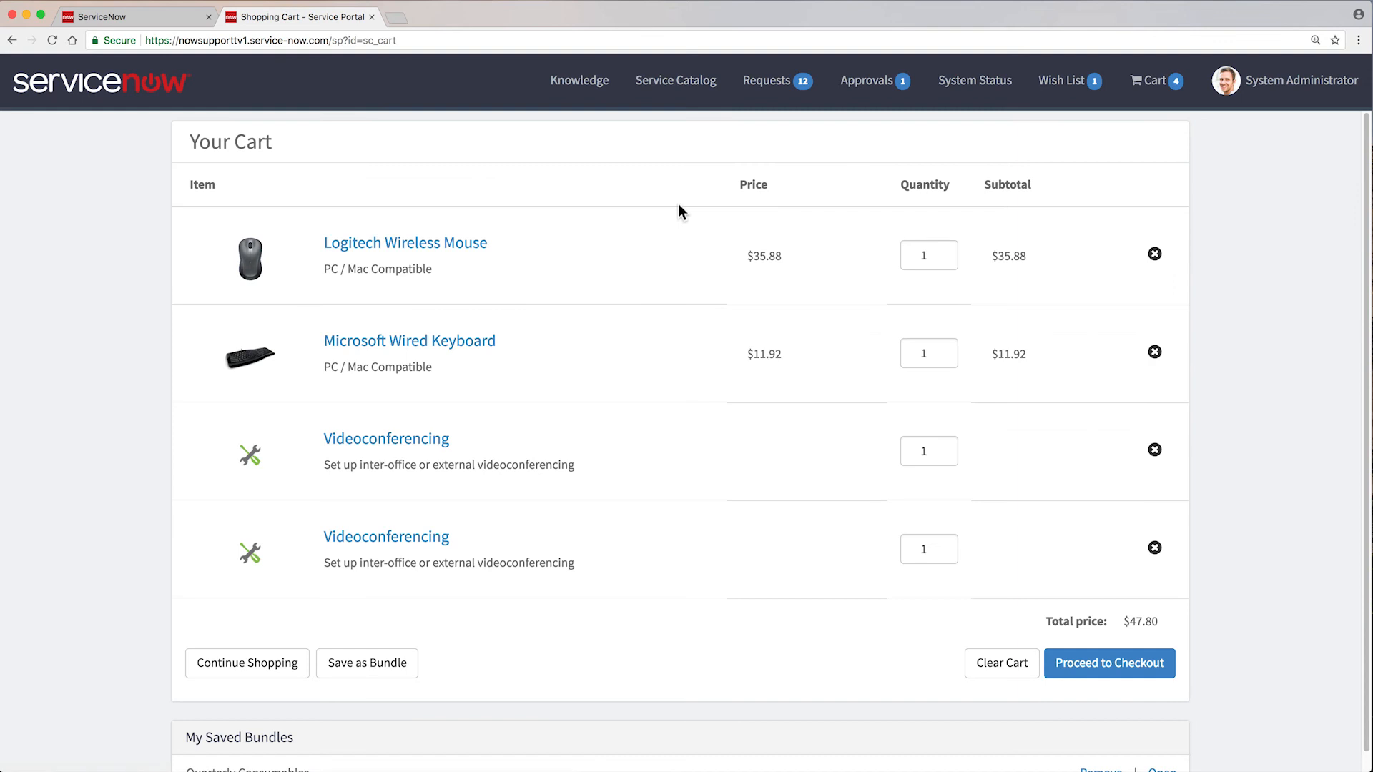
left_click(372, 438)
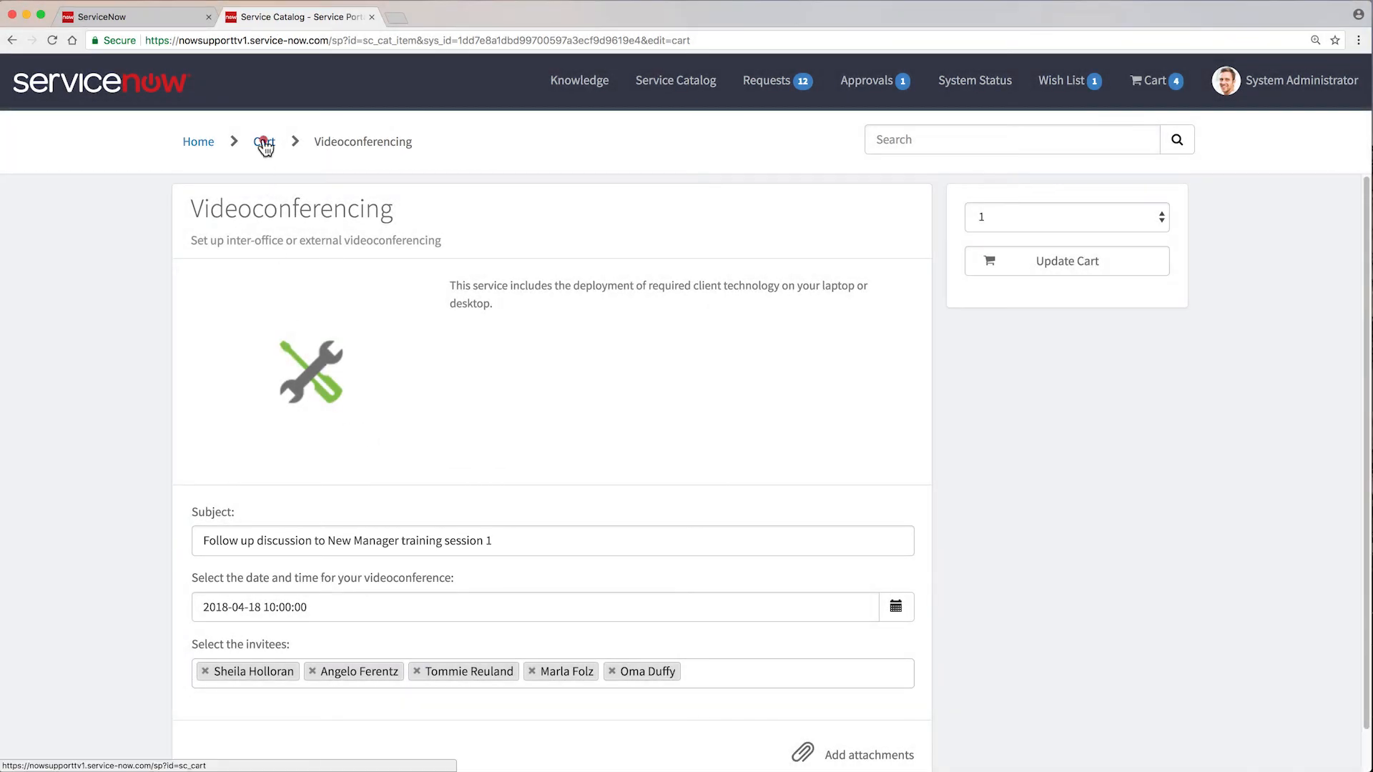
left_click(264, 141)
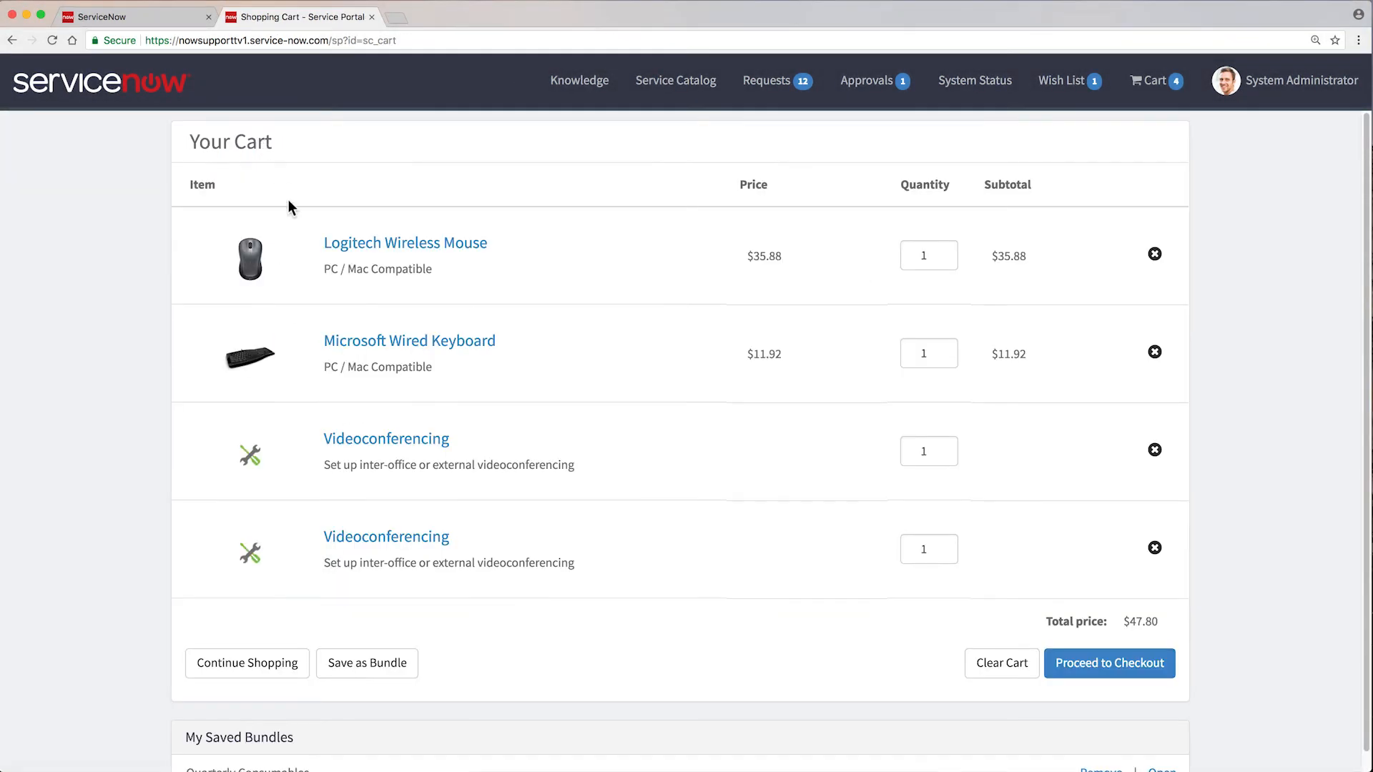
Look over the second Videoconferencing entry in the cart and reopen the cart from the catalog home page
left_click(413, 537)
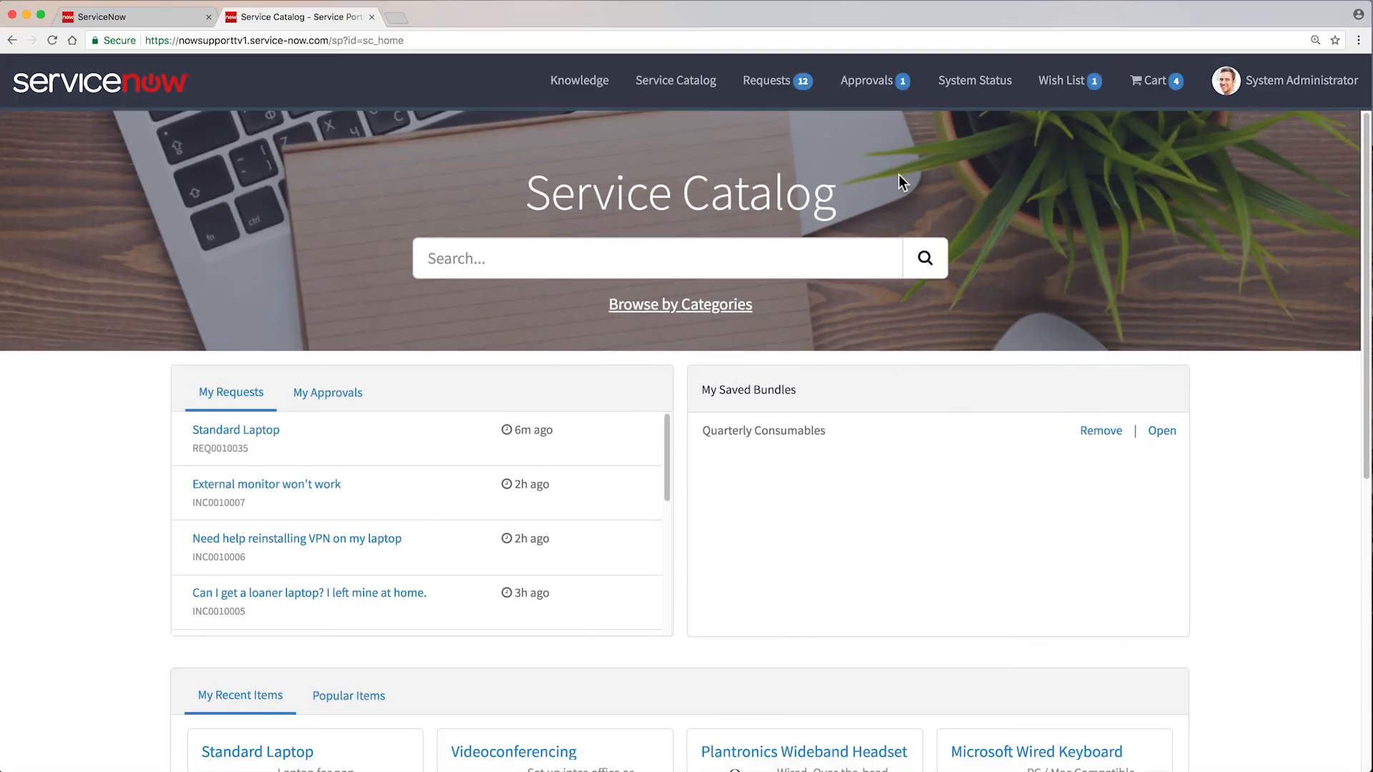
left_click(1154, 82)
left_click(956, 451)
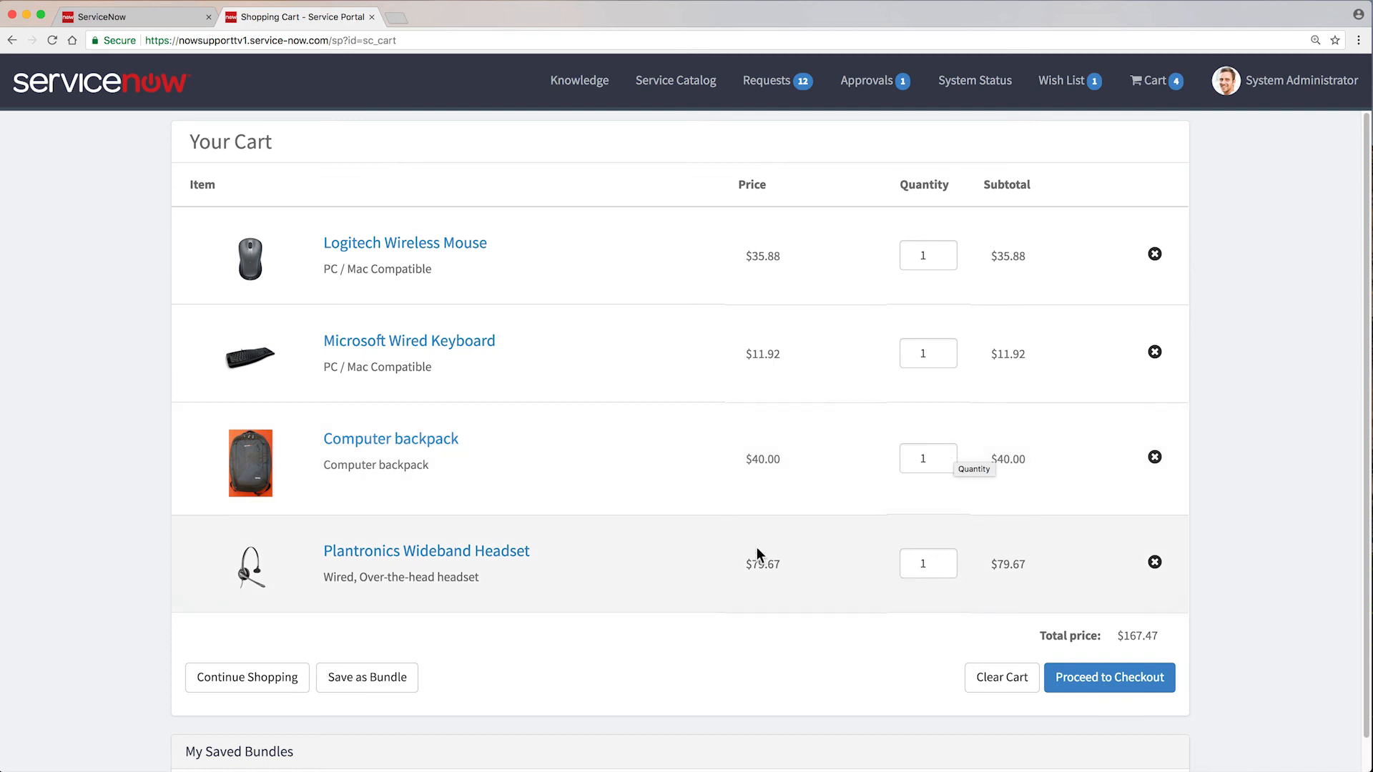
Save the cart as a bundle named "New Employee Workstation", leaving out the Plantronics Wideband Headset
left_click(395, 685)
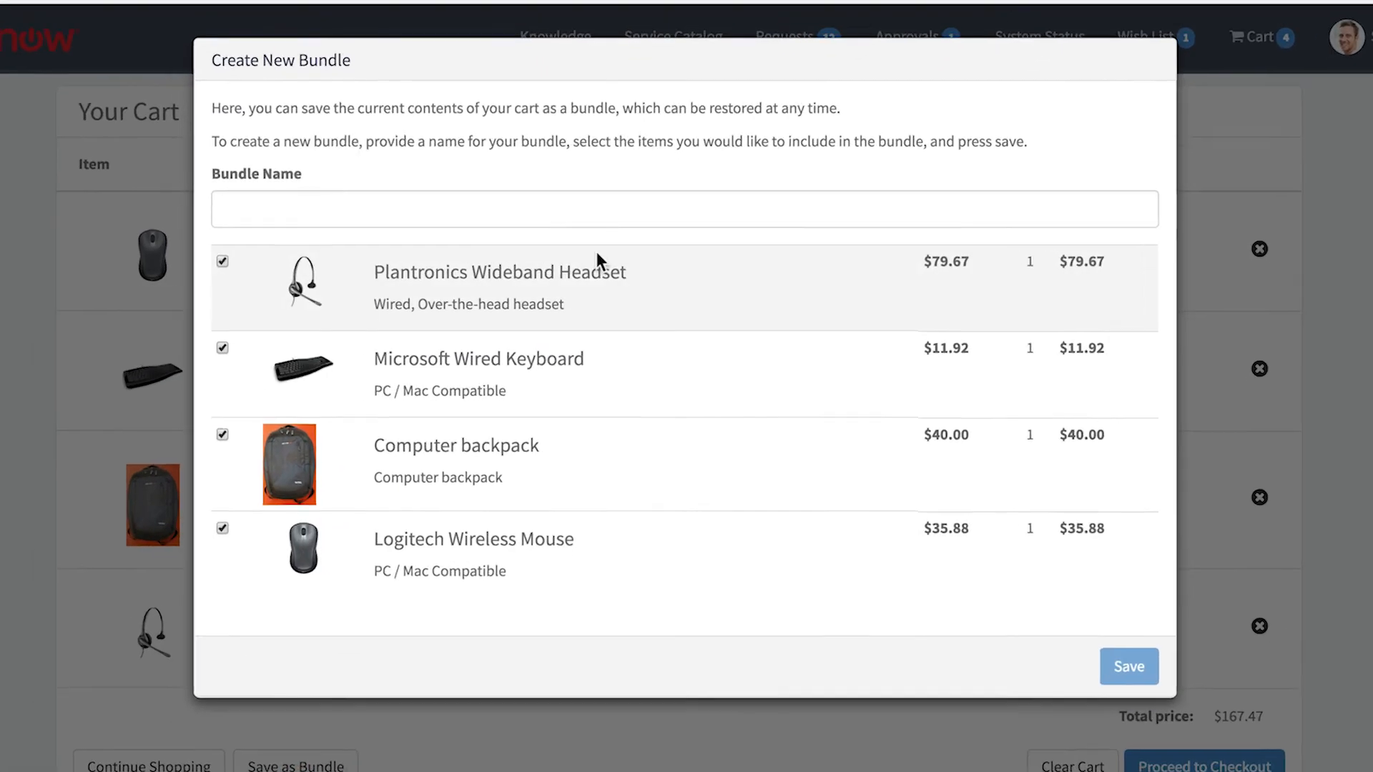
left_click(616, 219)
type("New Employee Workstation")
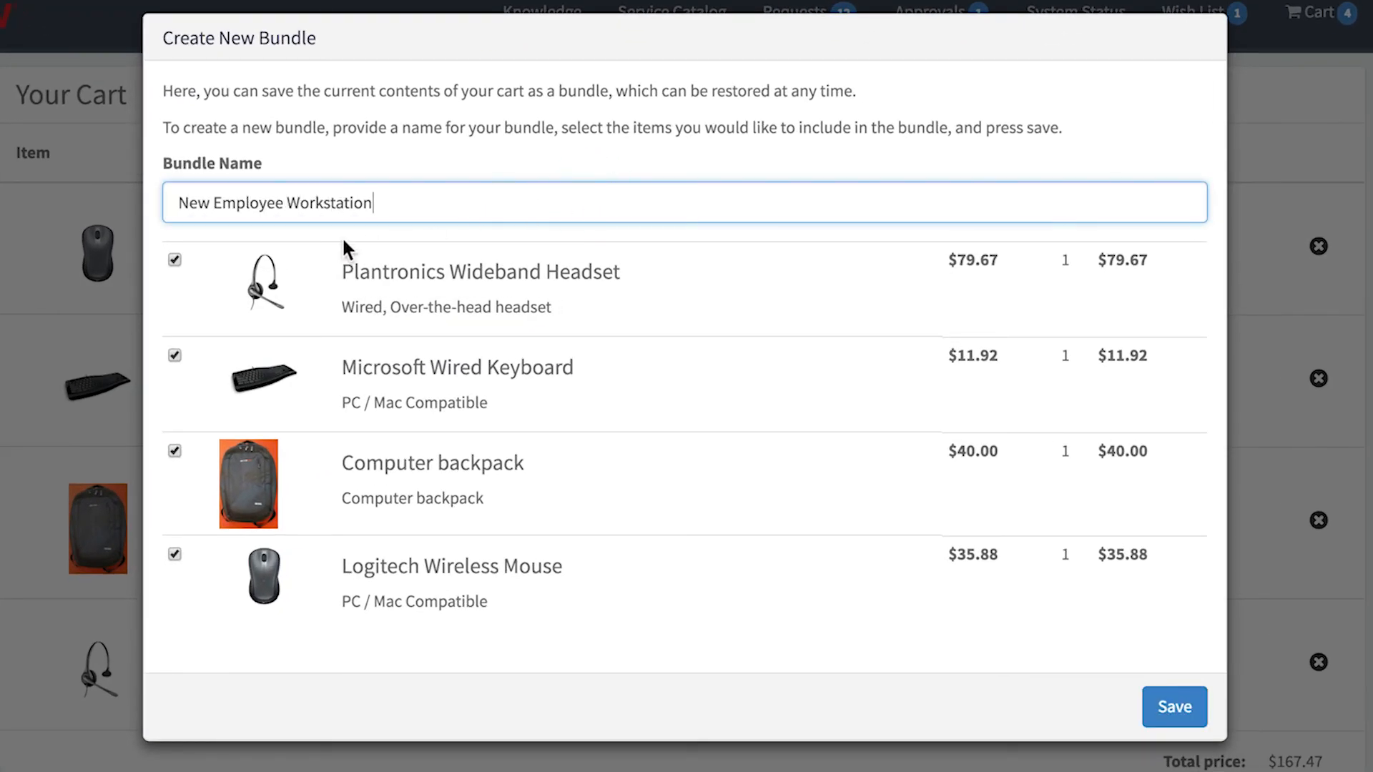
left_click(174, 259)
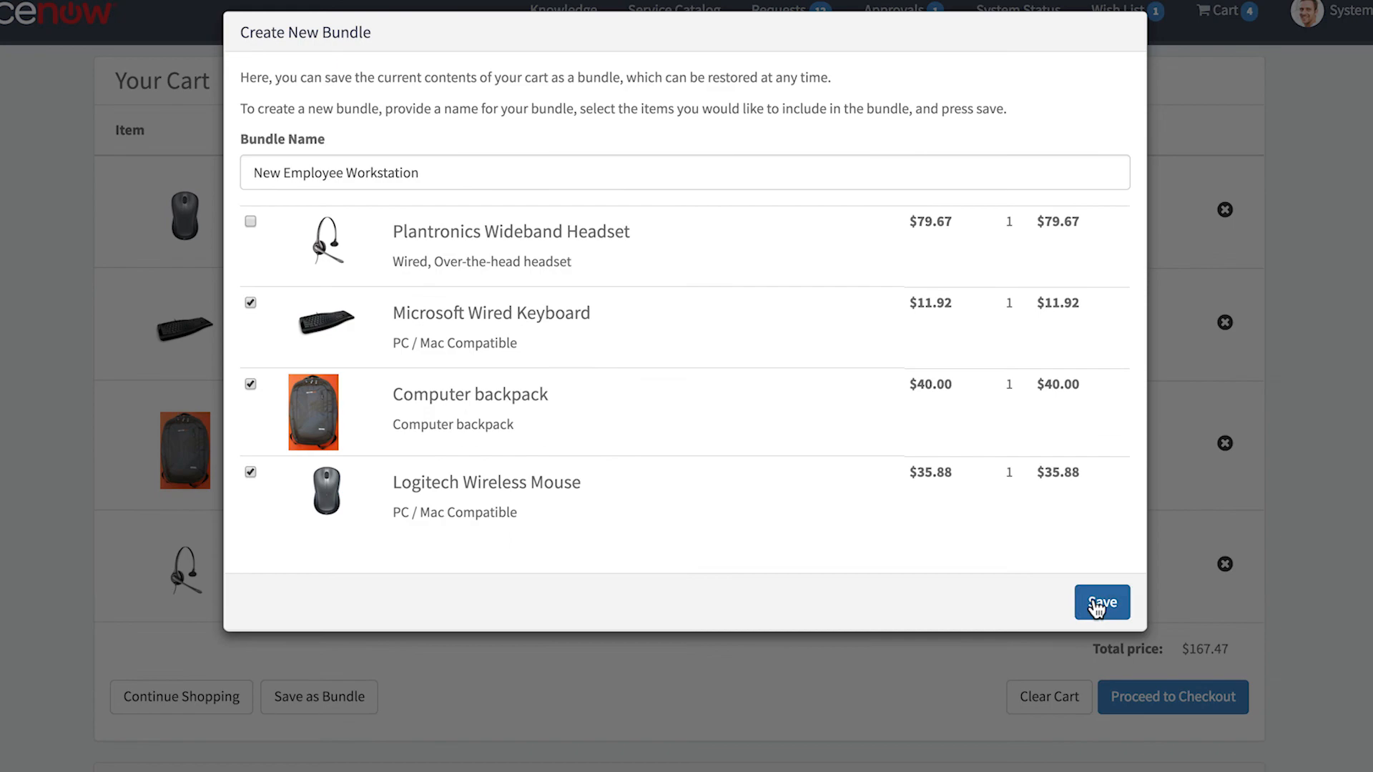
left_click(1099, 605)
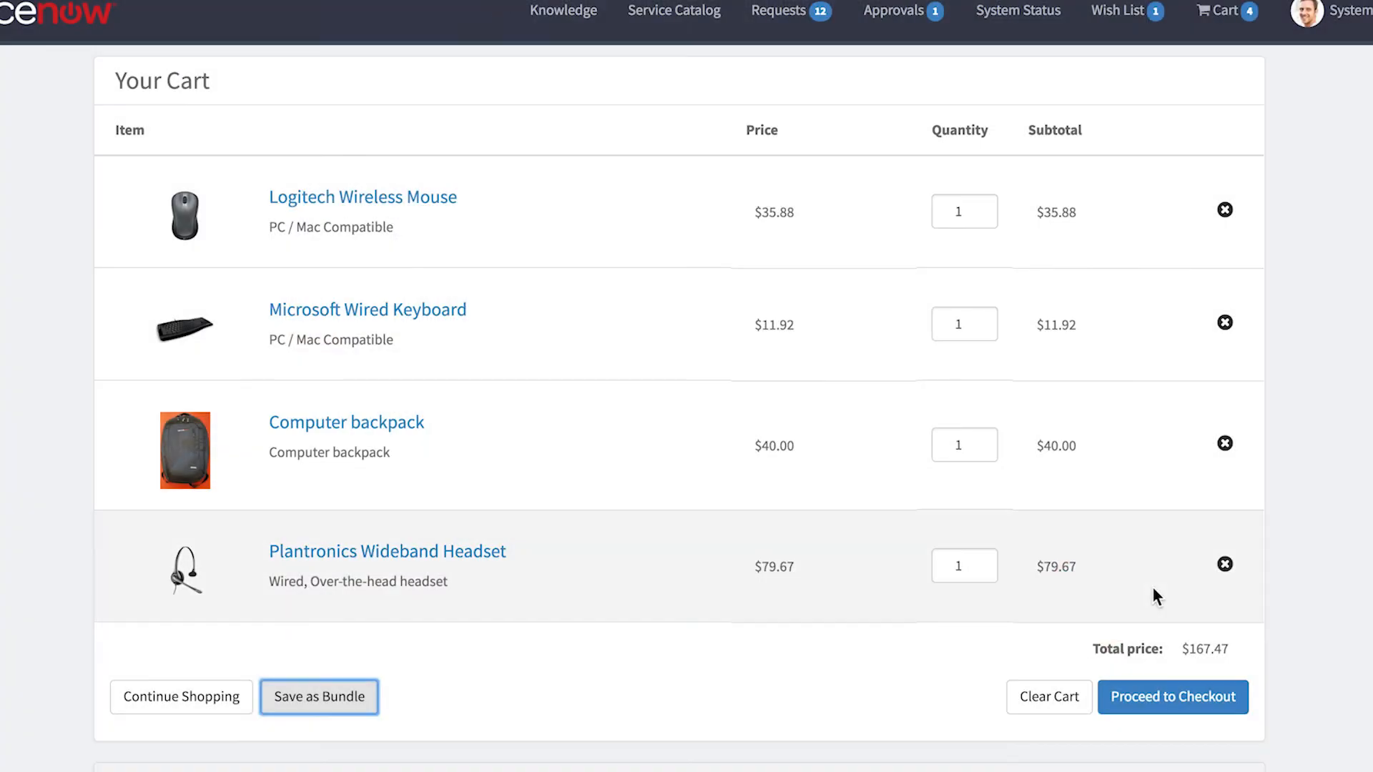
Open the saved New Employee Workstation bundle to examine its items and cart options, and close it without applying it
scroll(1153, 583, "down", 2)
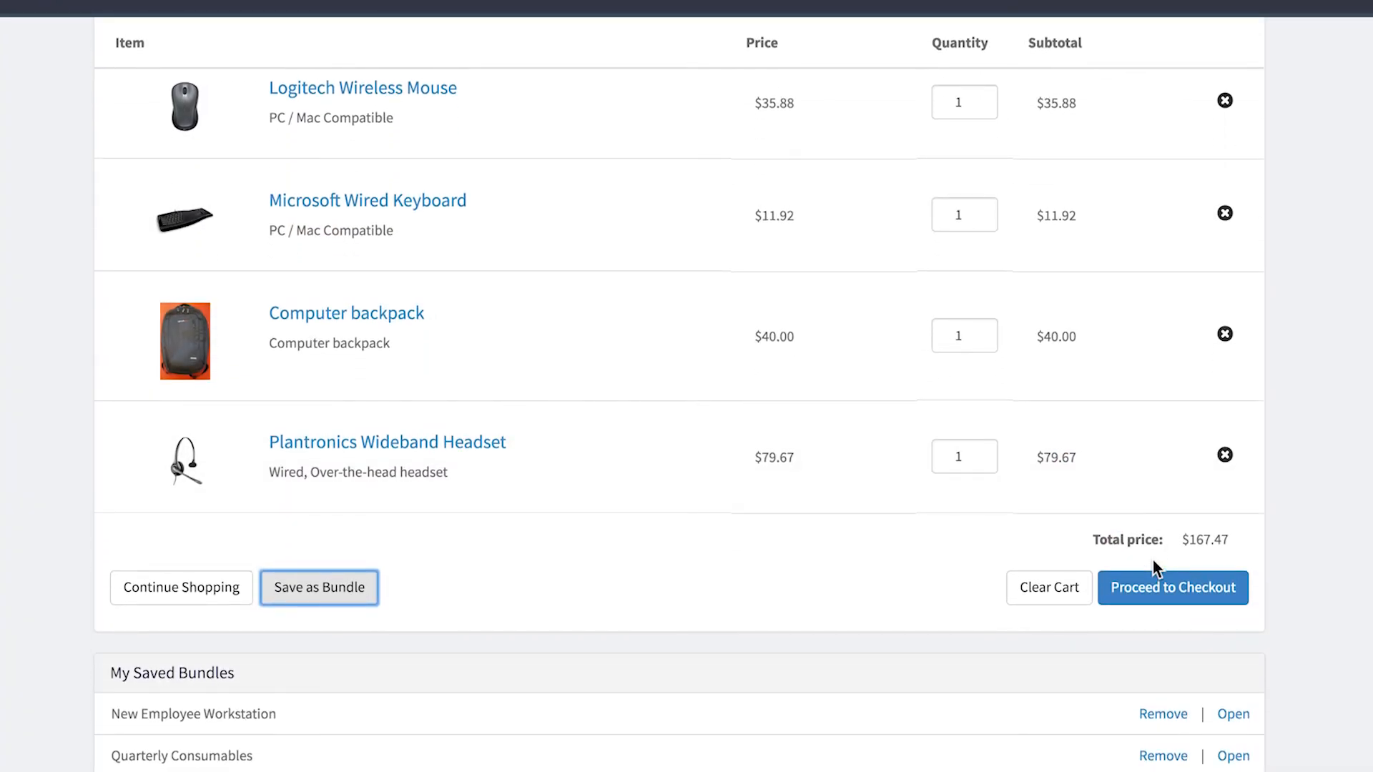
left_click(1230, 714)
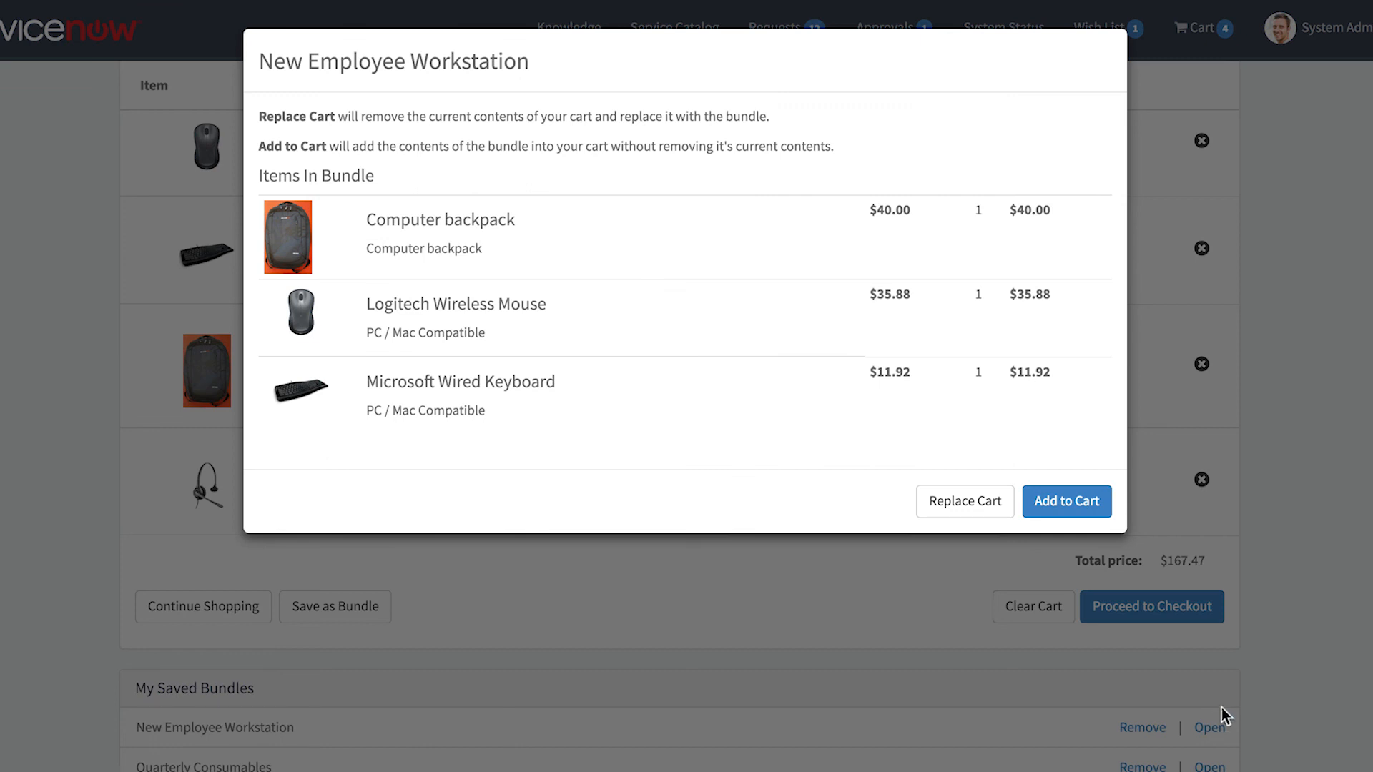
left_click(1288, 648)
Browse the Service Catalog by categories and open the New Hire order guide in the Can We Help You? category
left_click(693, 38)
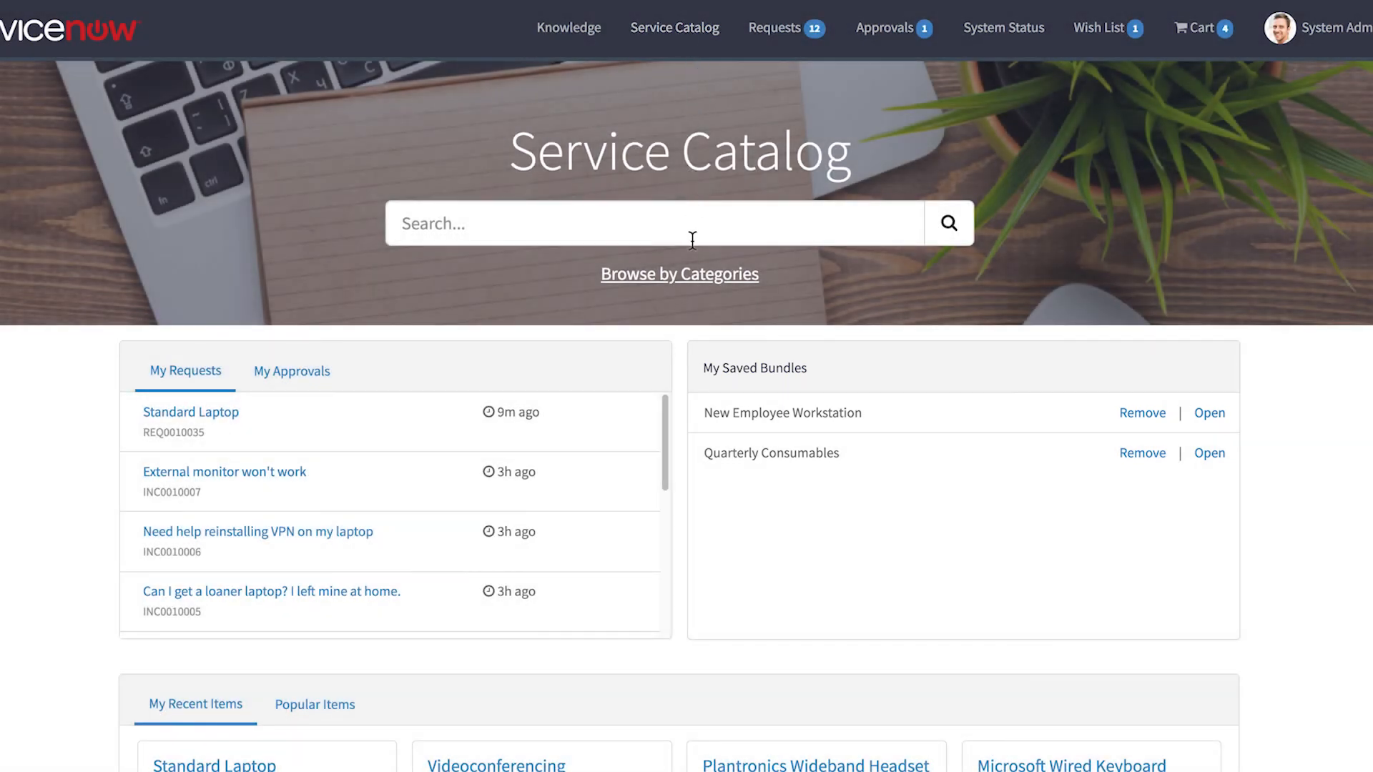
left_click(690, 274)
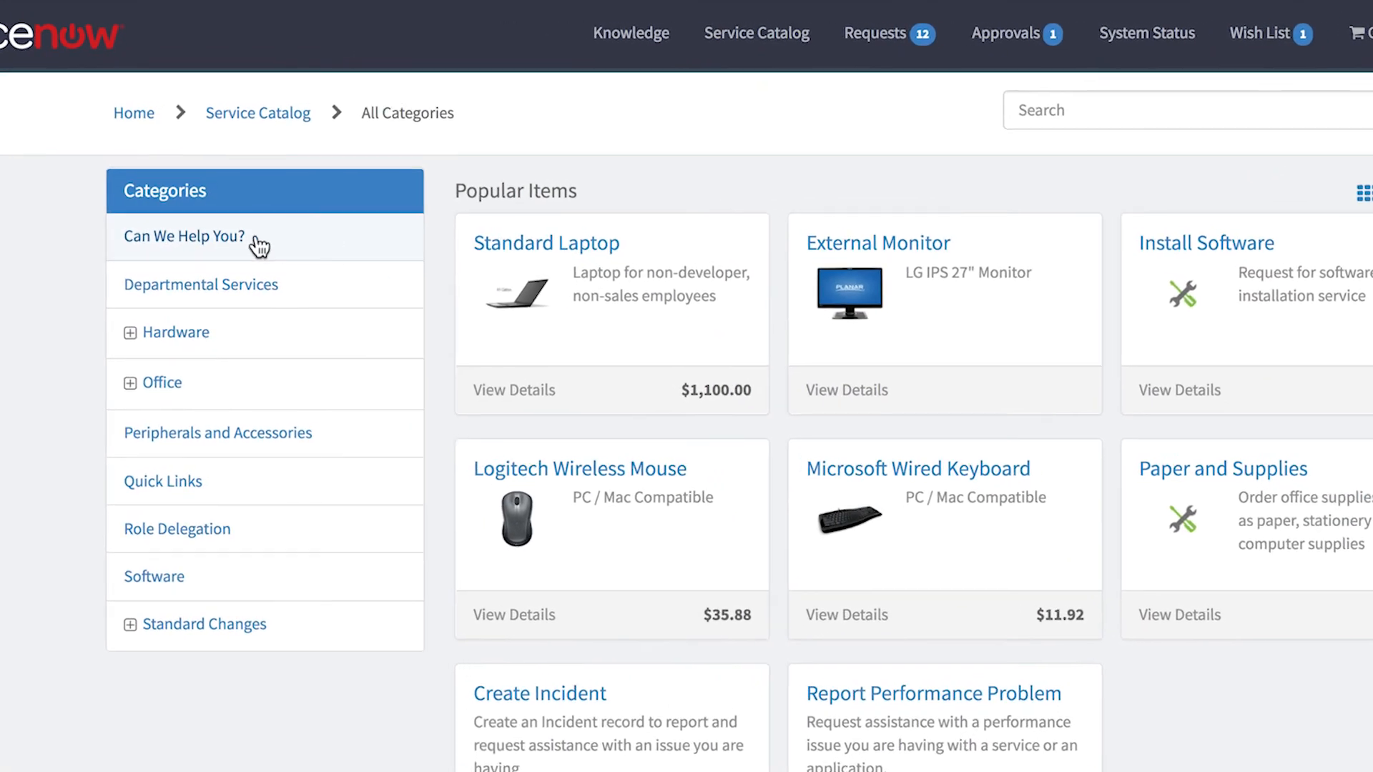
left_click(221, 198)
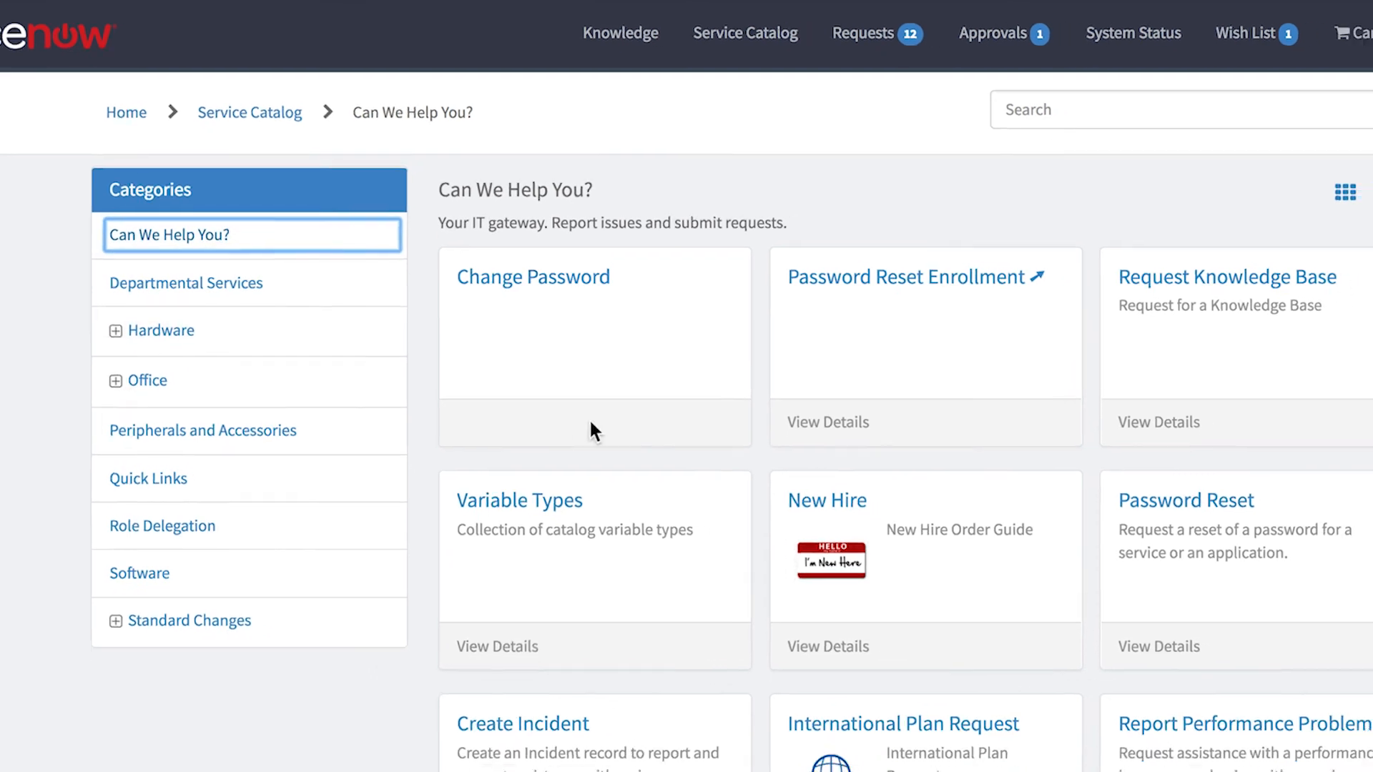
left_click(842, 518)
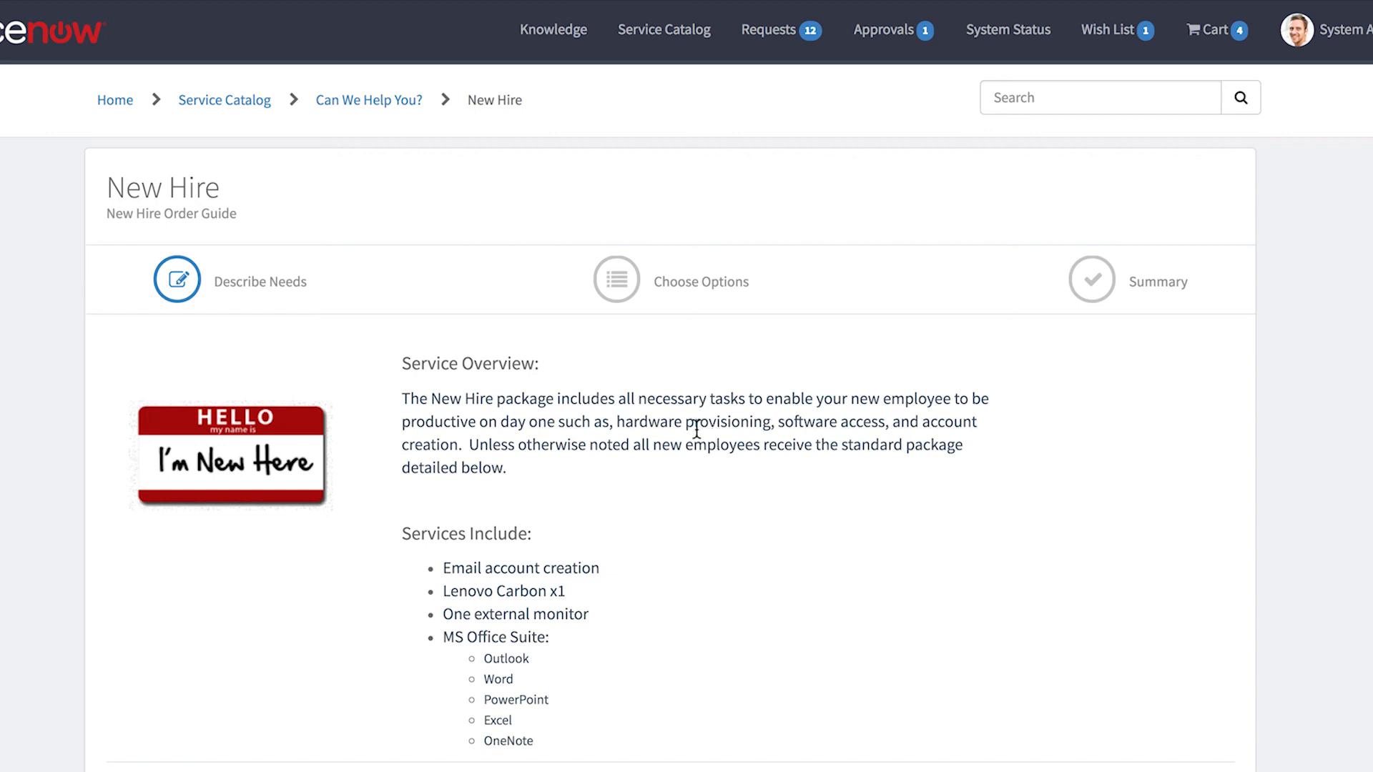
Examine the instance options of the New Hire order guide widget and close them without changes
right_click(270, 190, "ctrl")
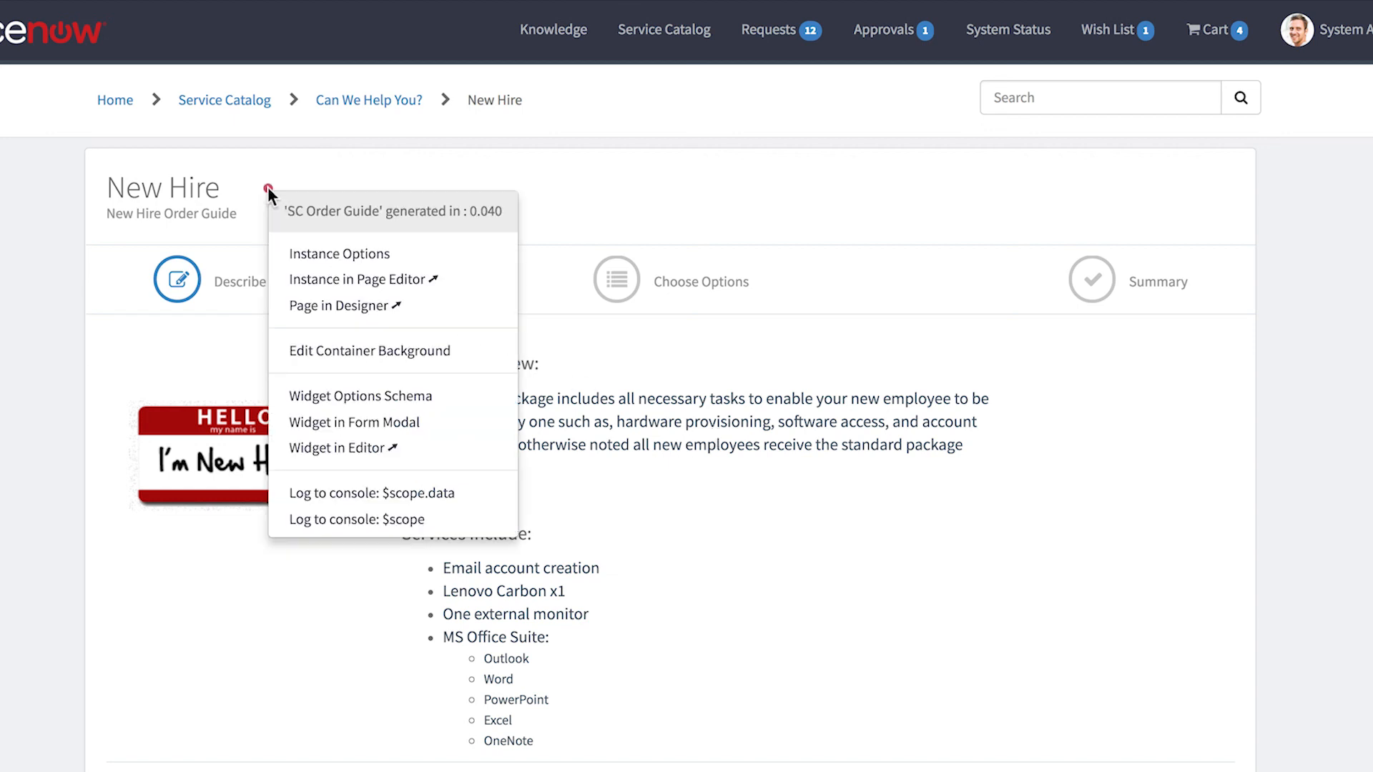
left_click(315, 252)
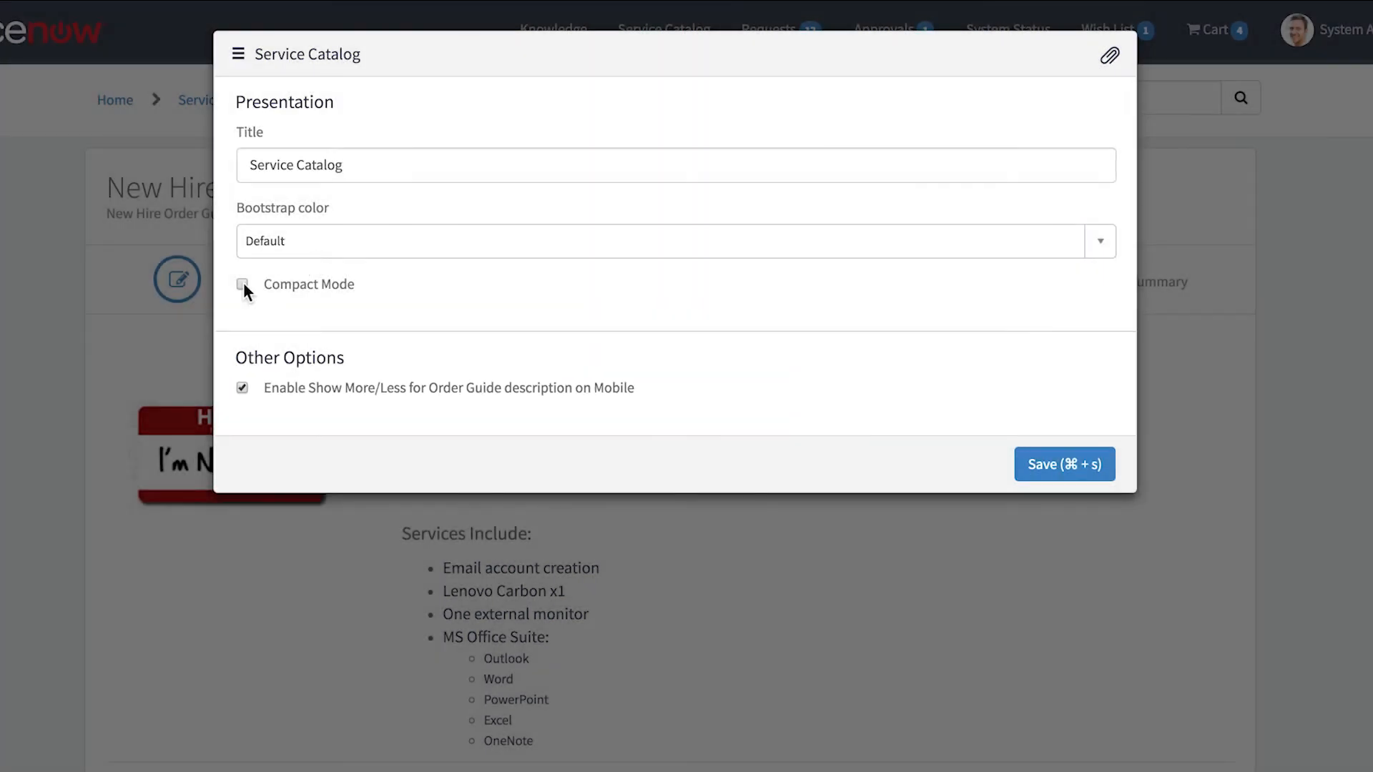
left_click(136, 334)
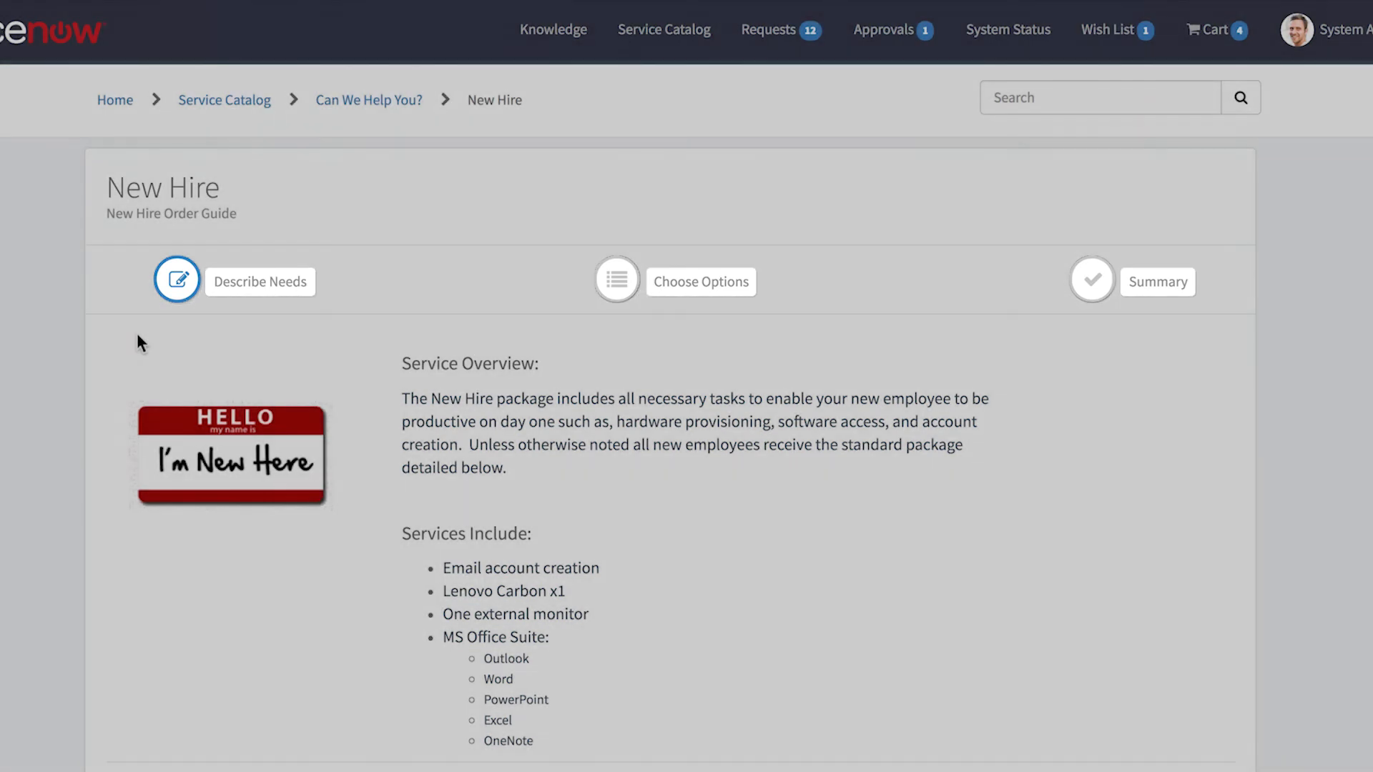
Set the new hire's group to IT, select the office they will report to, and continue to Choose Options
scroll(138, 336, "down", 5)
left_click(179, 466)
left_click(180, 638)
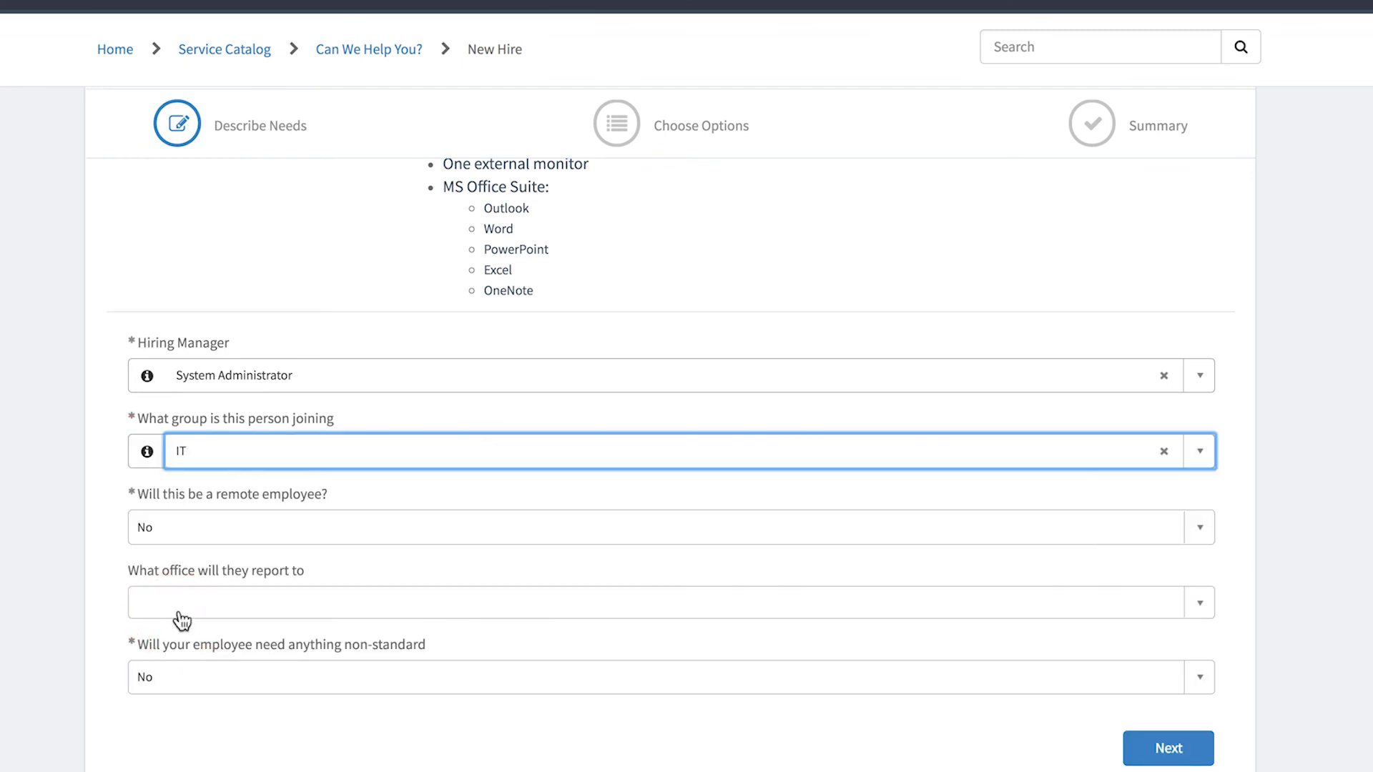
left_click(176, 602)
left_click(166, 444)
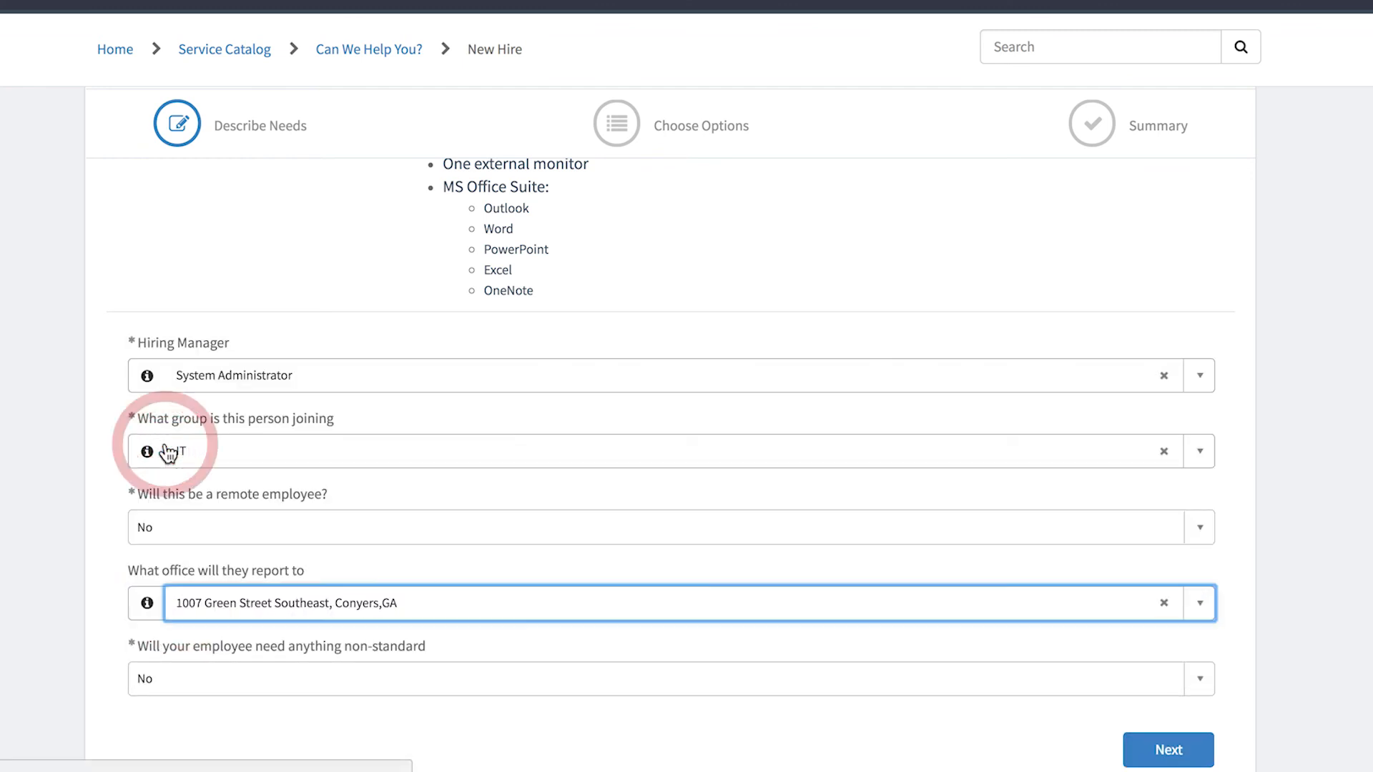
left_click(1168, 750)
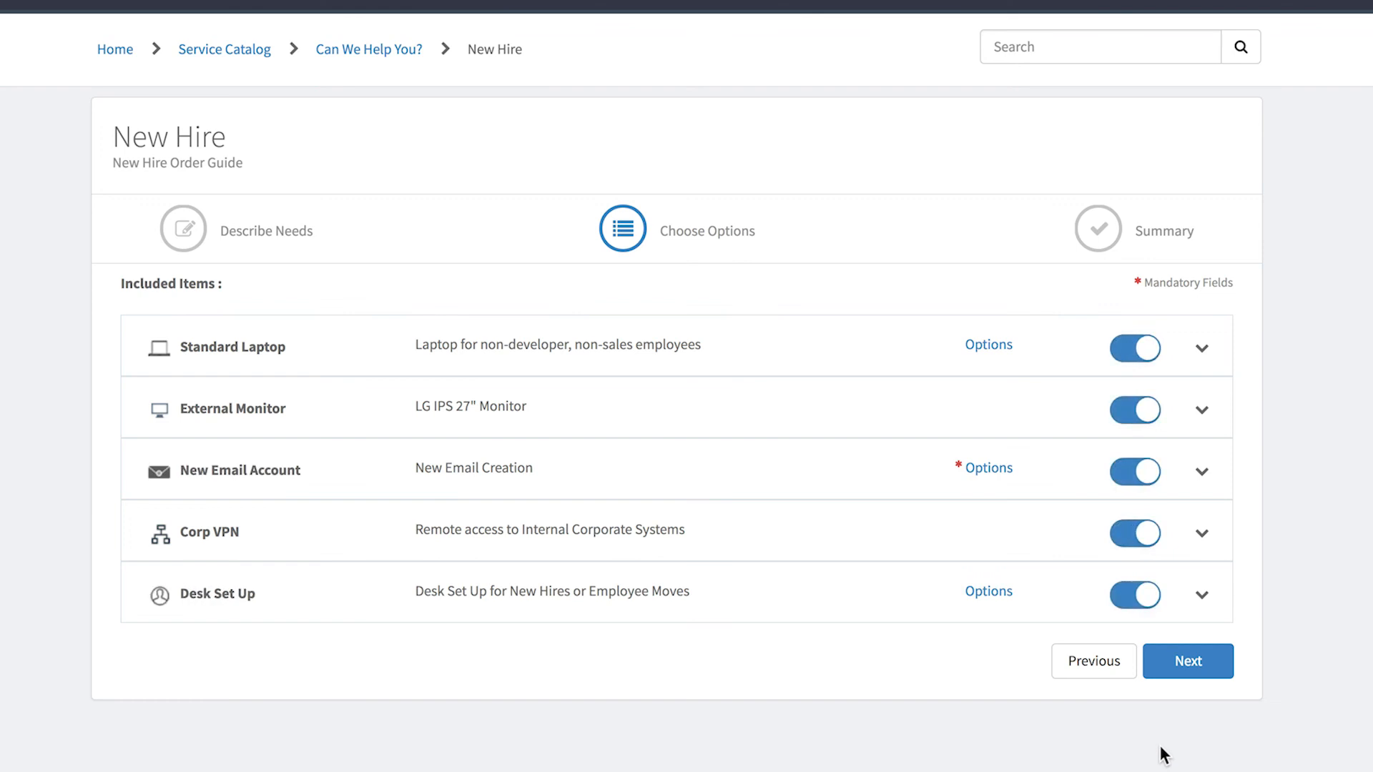
Look over the Standard Laptop and External Monitor details, and exclude New Email Account from the New Hire order
left_click(1202, 349)
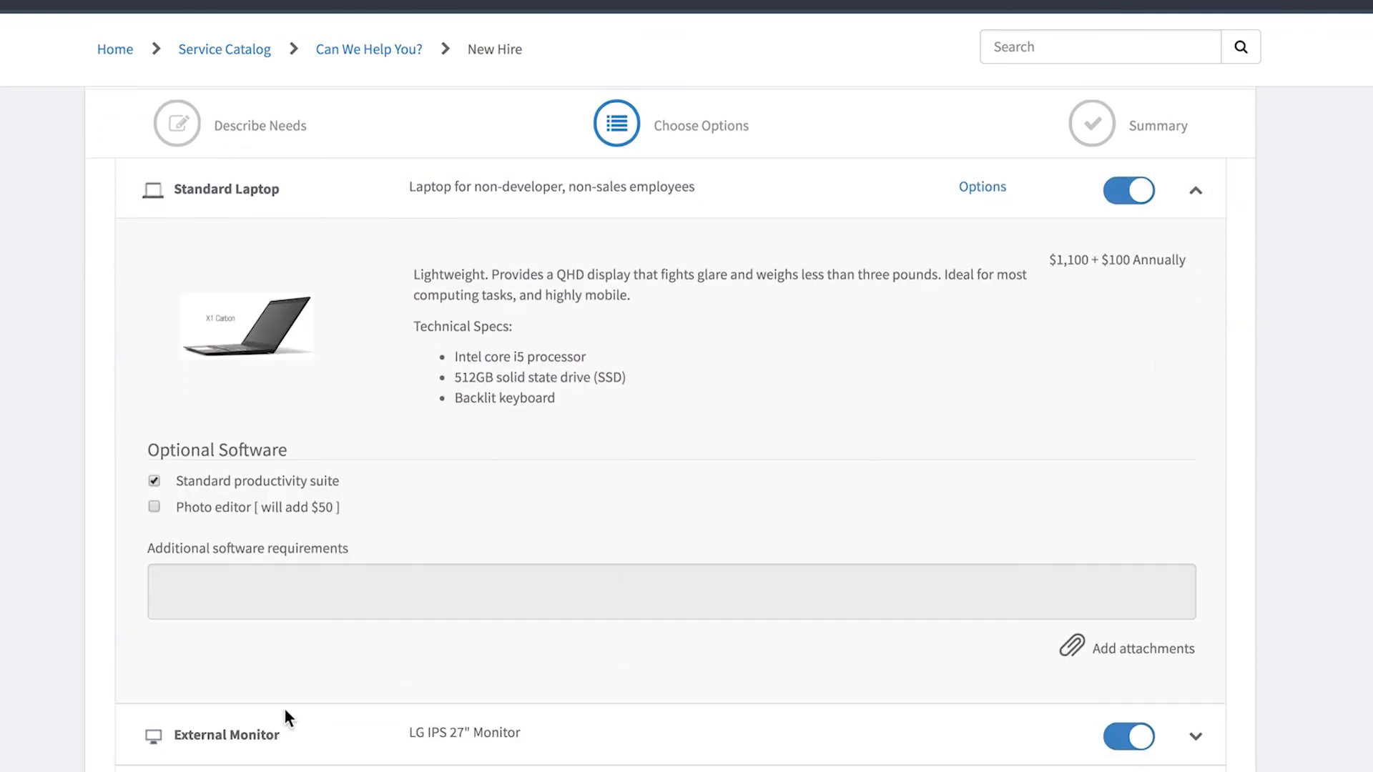
left_click(233, 733)
left_click(363, 252)
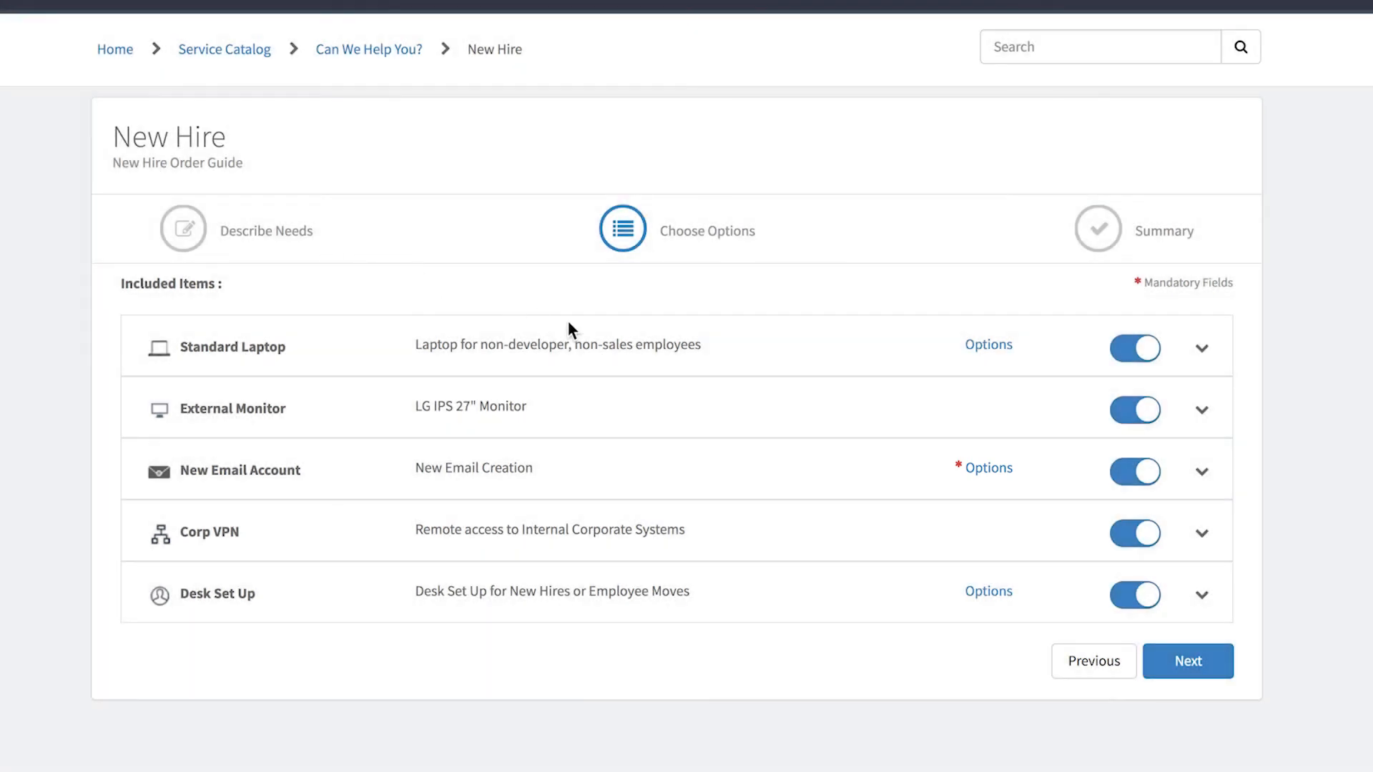
left_click(1125, 484)
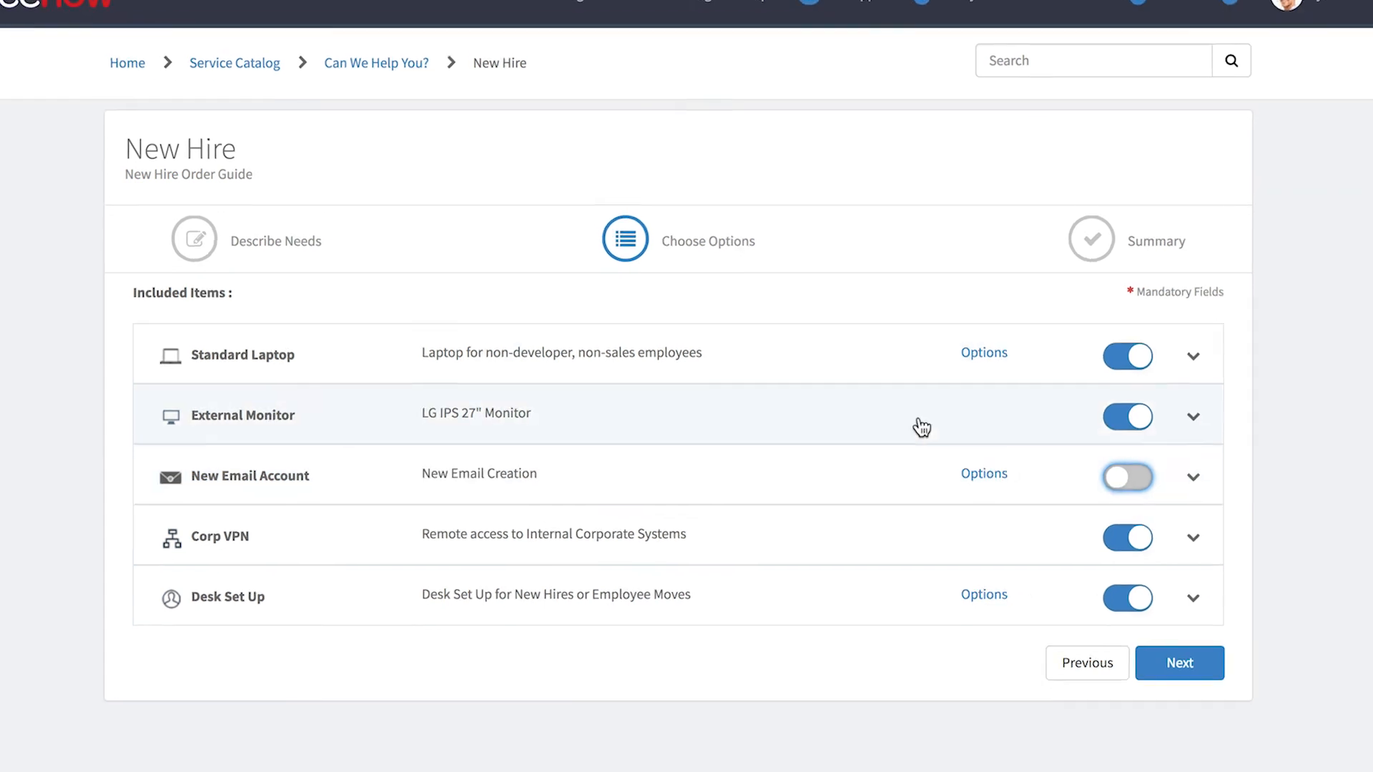
Filter the ServiceNow admin navigator for "order" and open the New Hire record from Order Guides to check its settings
left_click(121, 20)
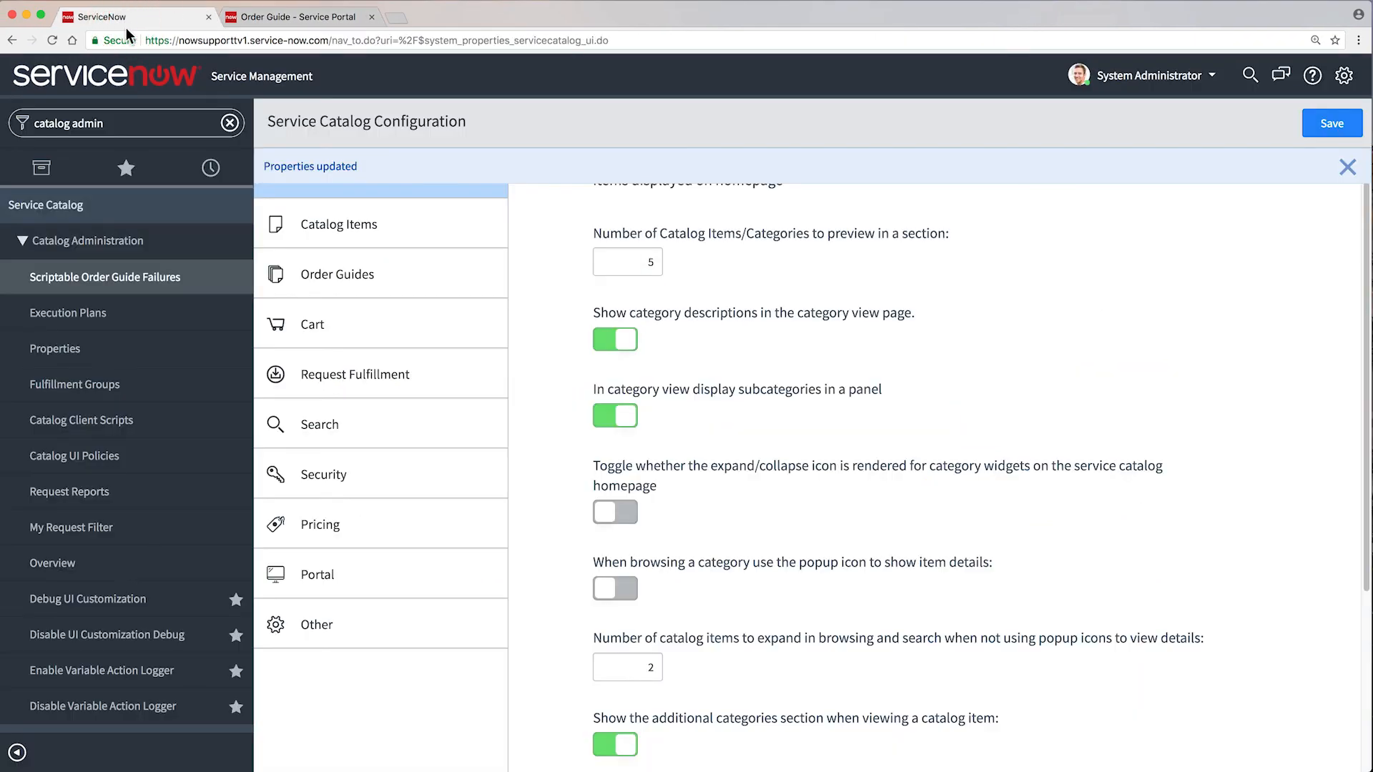
left_click(114, 123)
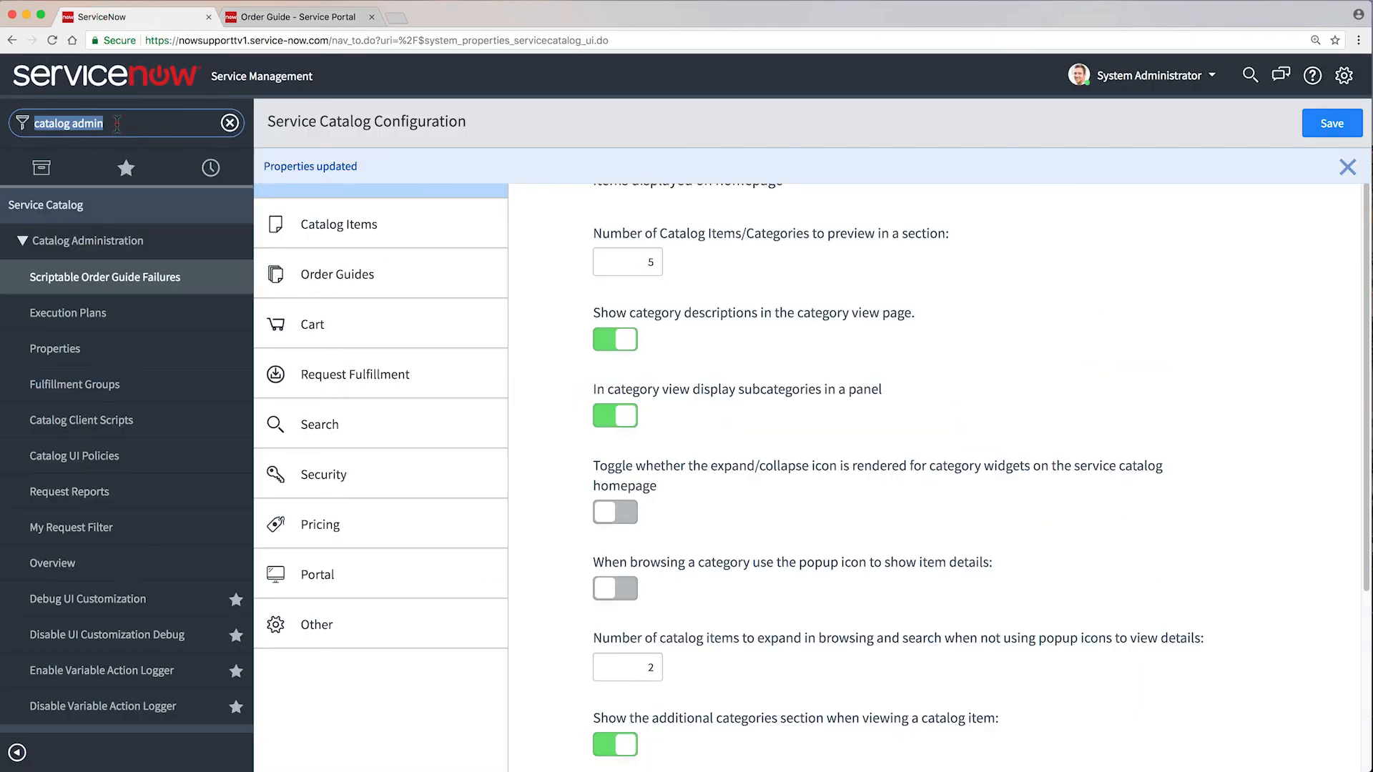
type("order")
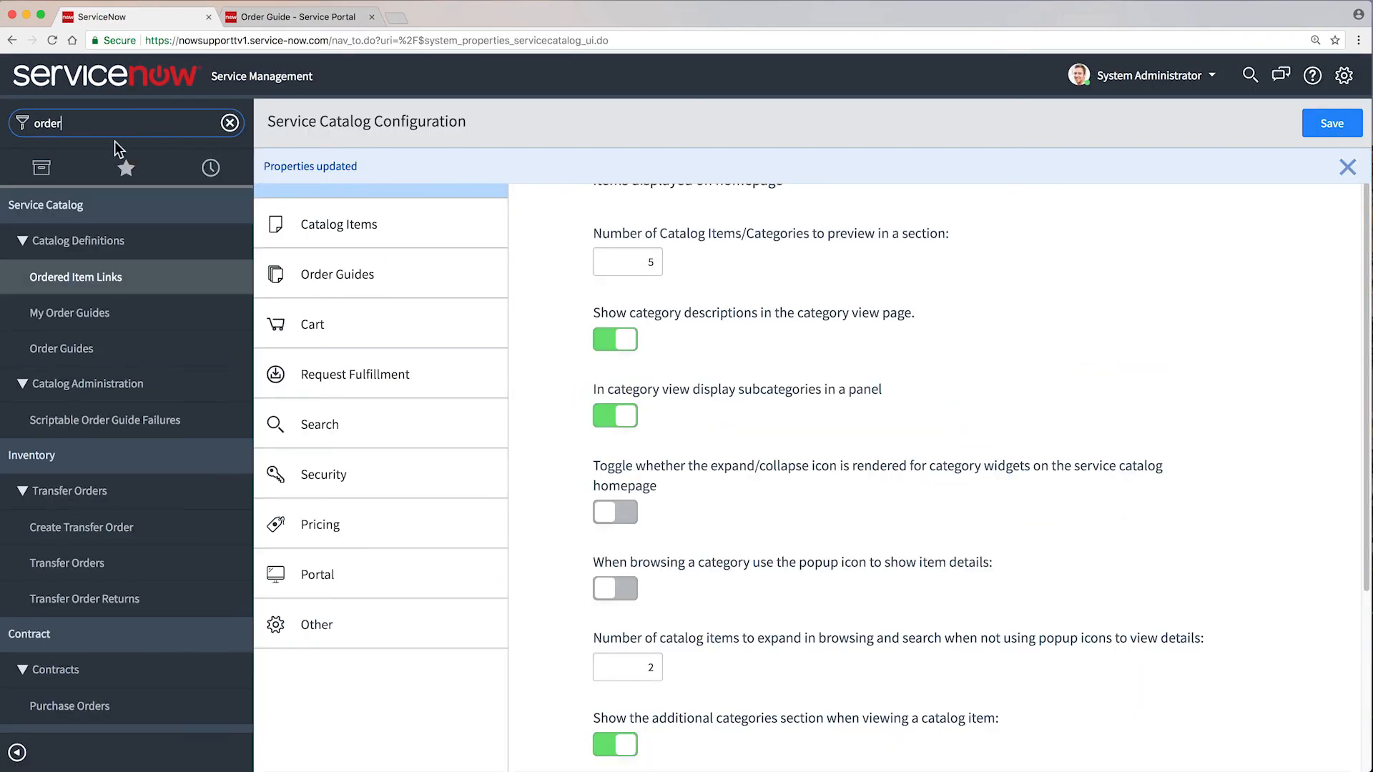
left_click(84, 349)
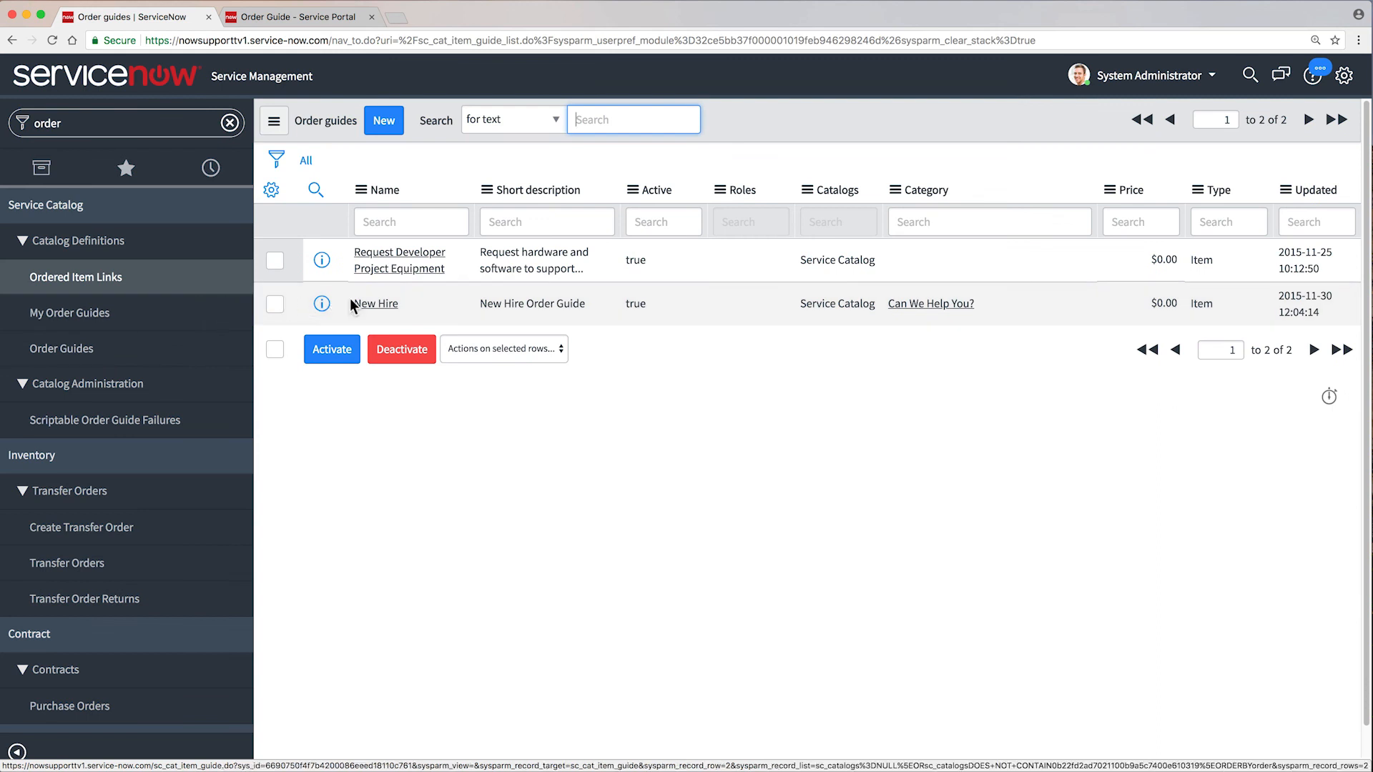
left_click(375, 303)
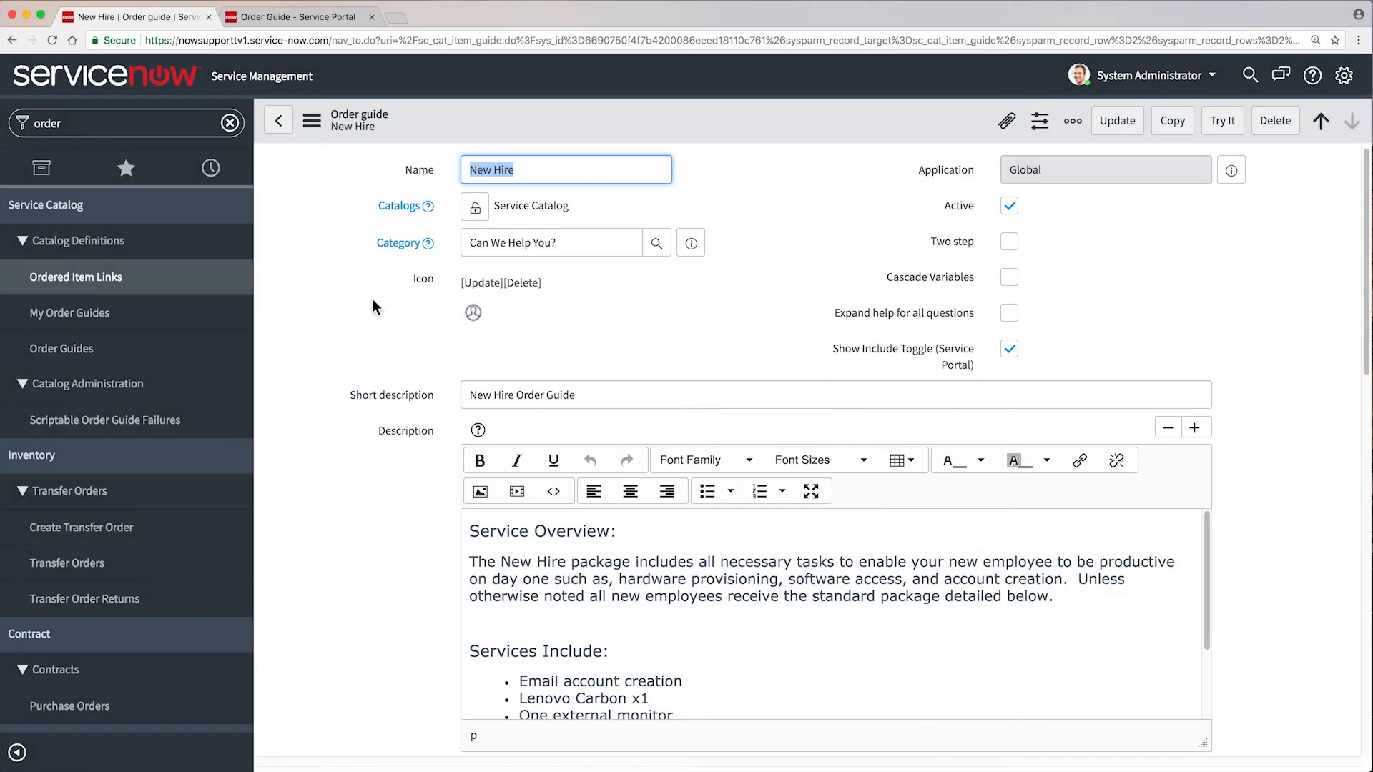
Return to the portal's New Hire order guide, continue to the summary, and order and check out the included items
left_click(286, 18)
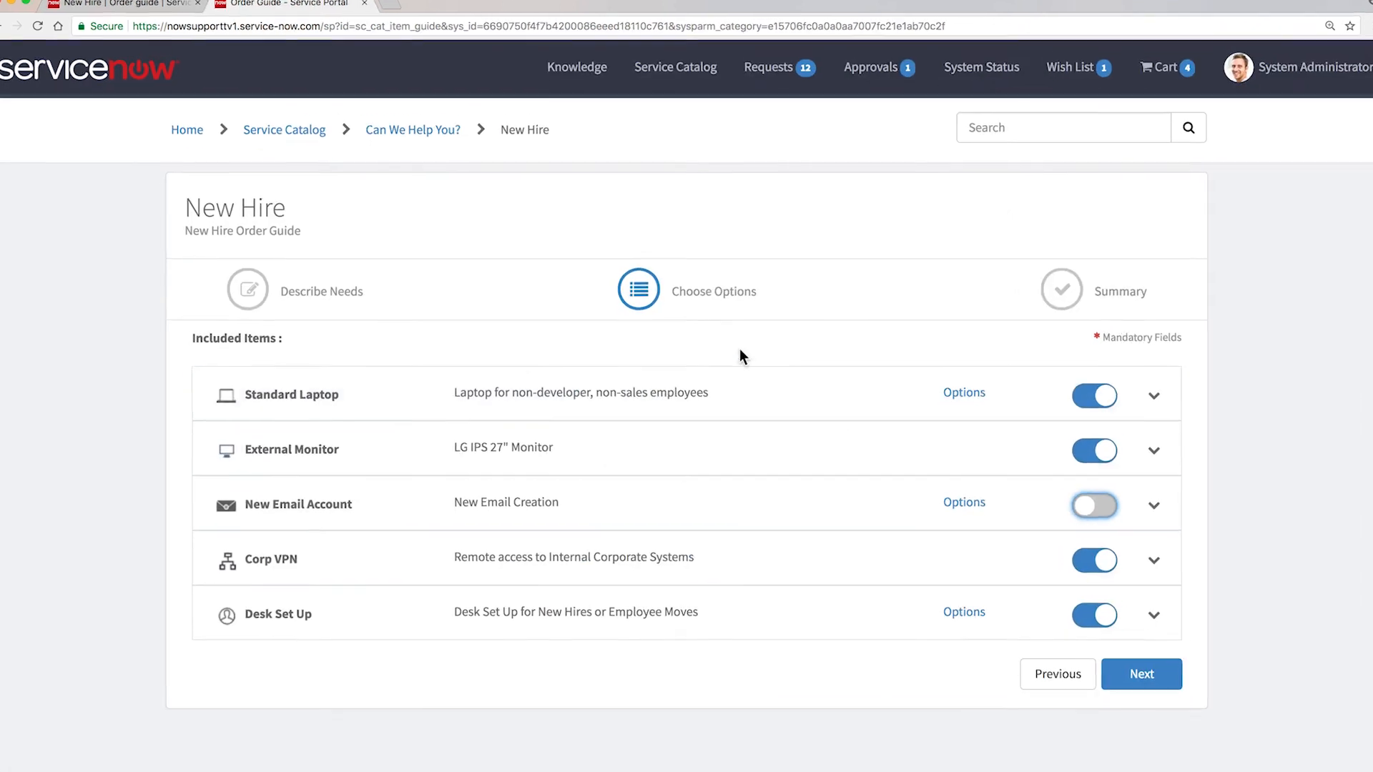
left_click(1199, 678)
scroll(1199, 676, "down", 1)
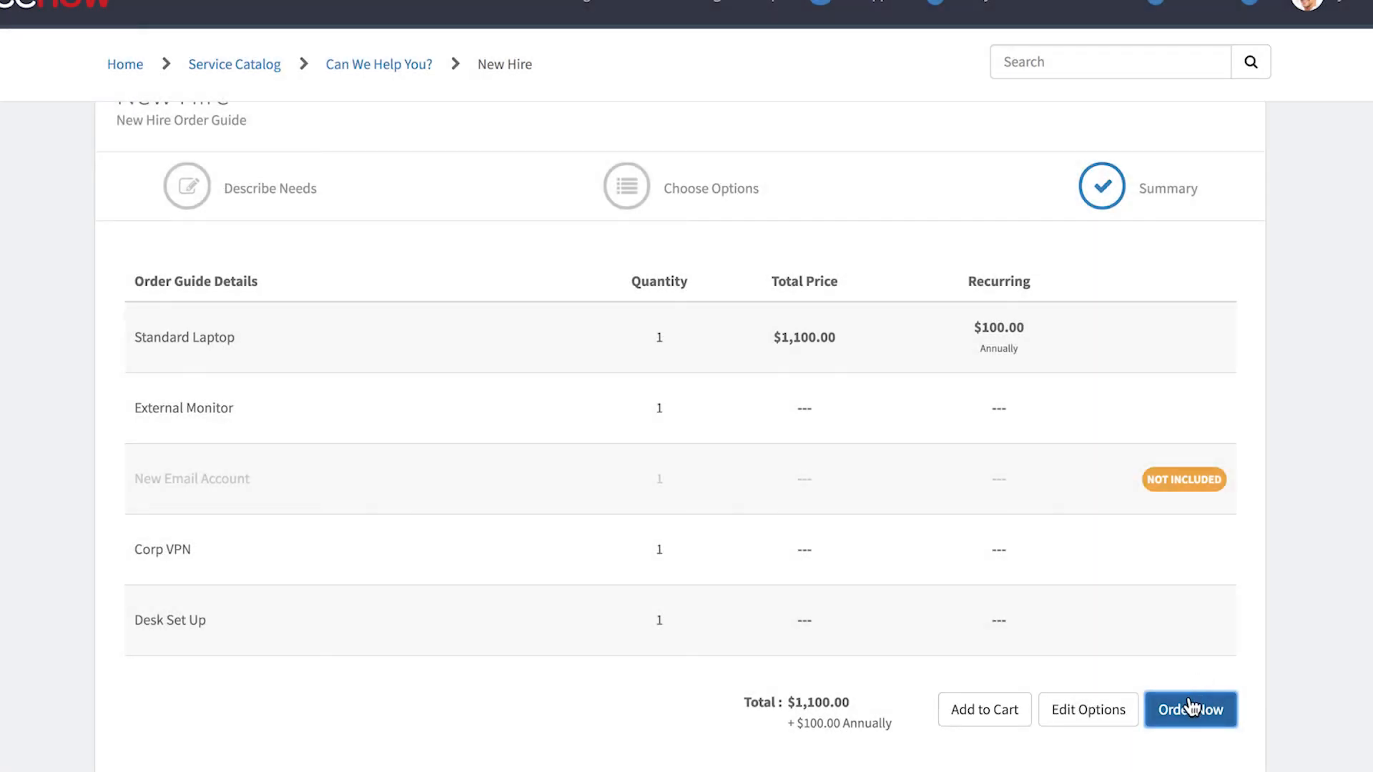
left_click(1190, 701)
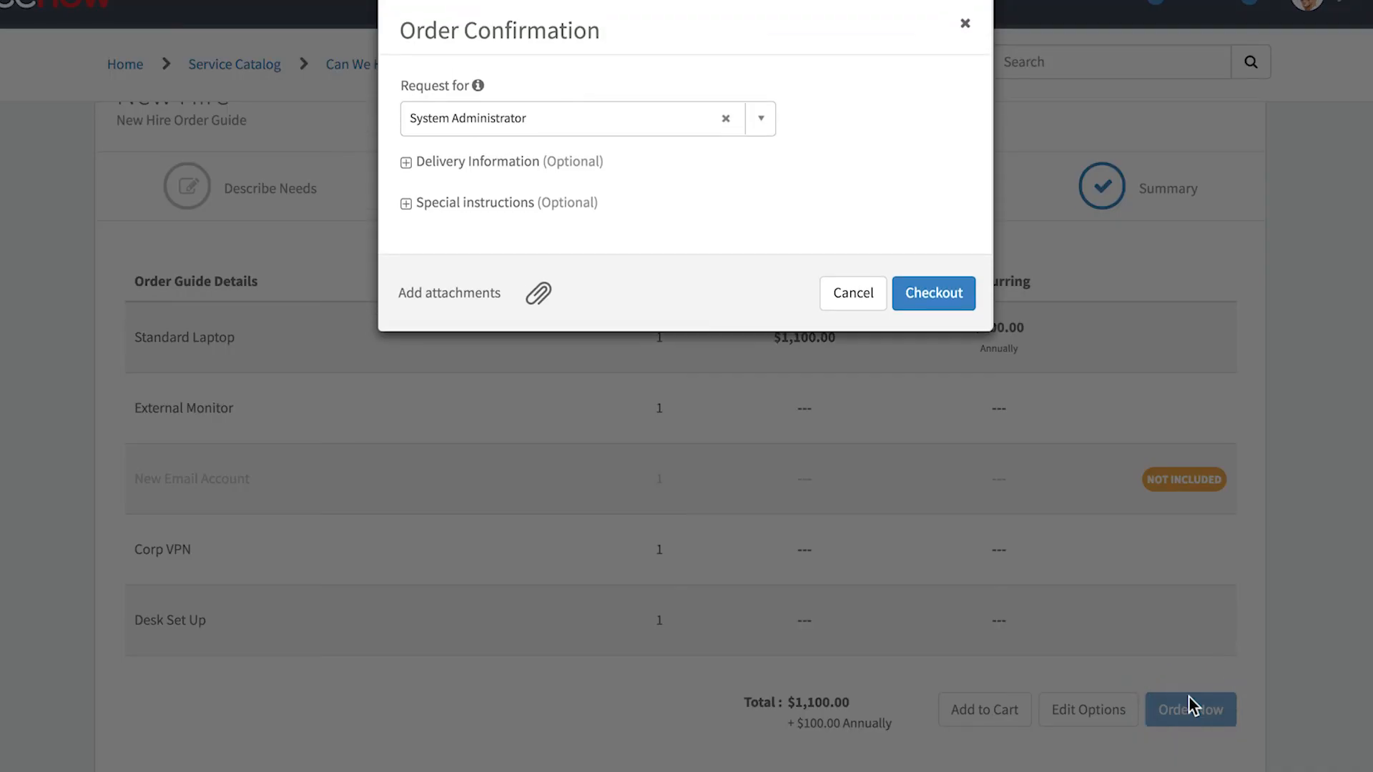
left_click(943, 288)
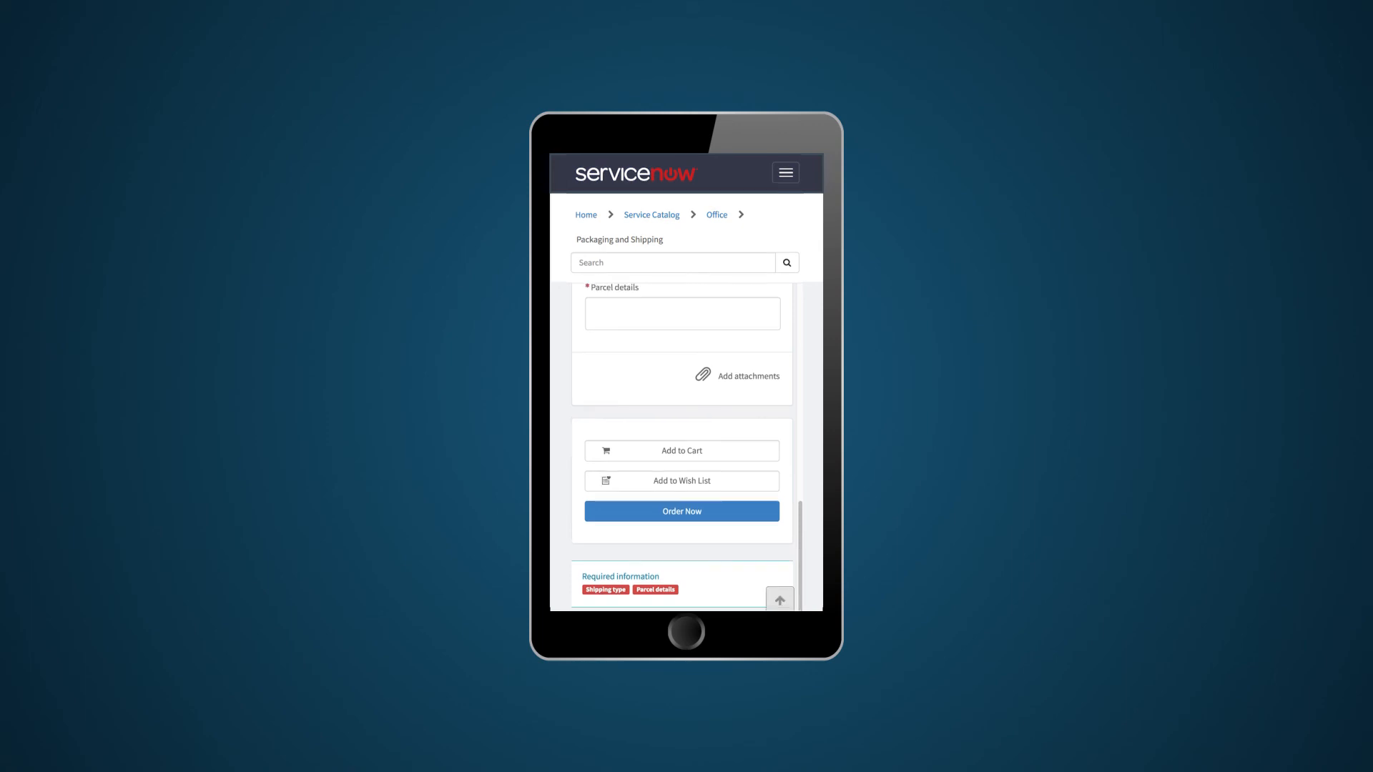
Return to the beginning of the Packaging and Shipping item page in the mobile view
left_click(781, 601)
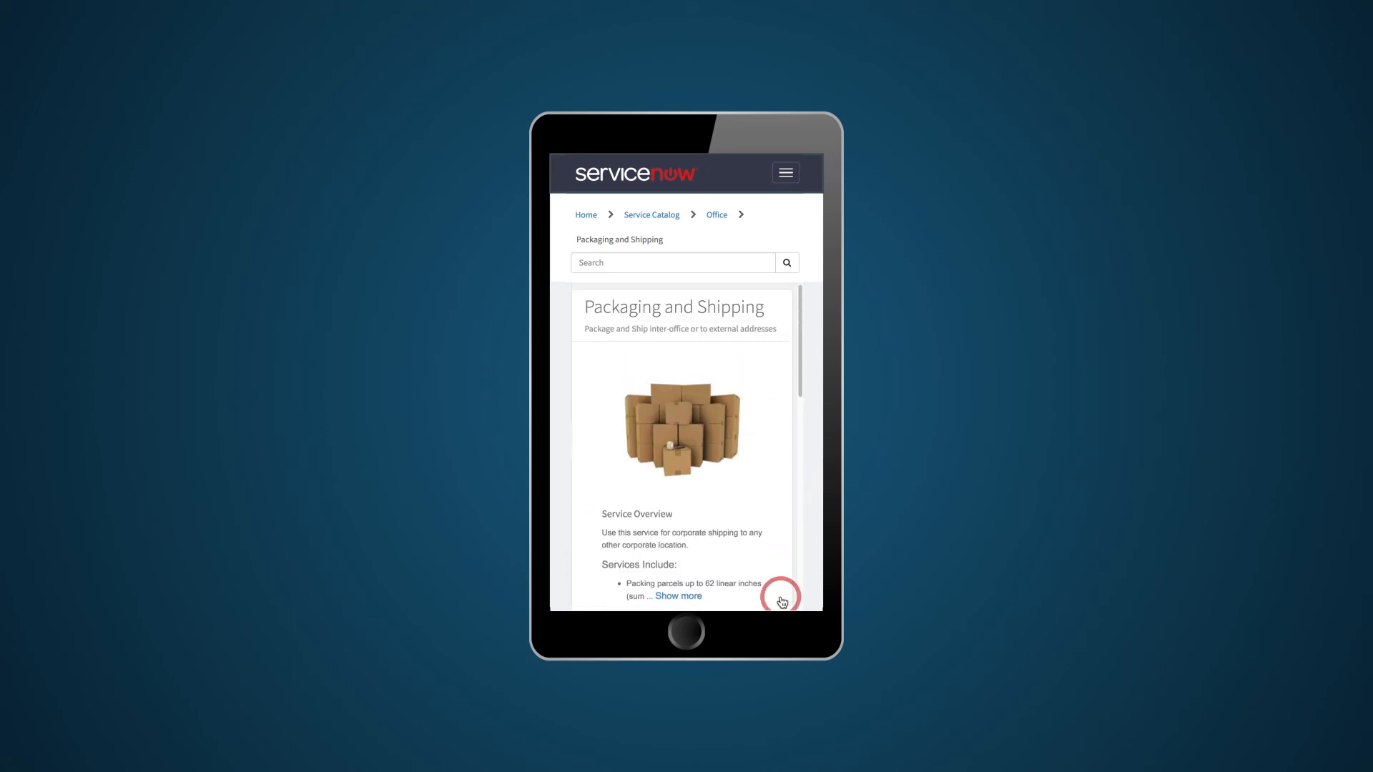